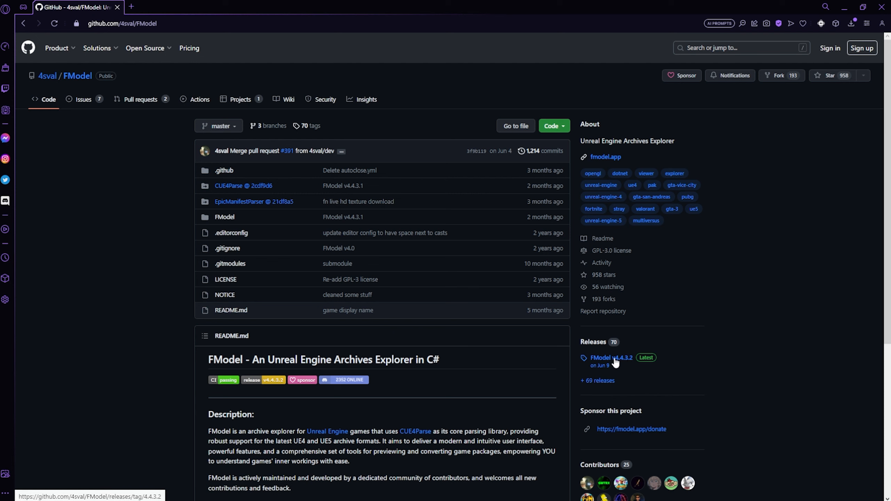
Step: Open the latest FModel release, v4.4.3.2, from the FModel GitHub repository
left_click(615, 360)
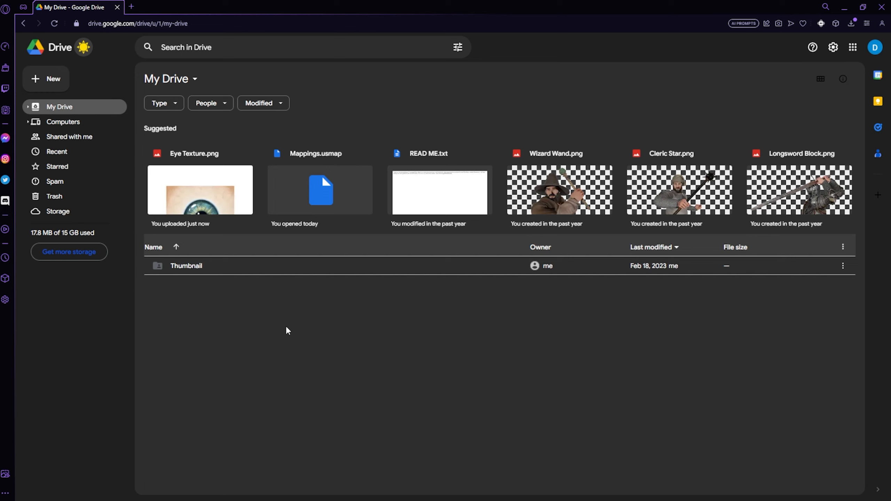
Step: Download Mappings.usmap and Eye Texture.png from the Thumbnail folder in Google Drive
double_click(253, 266)
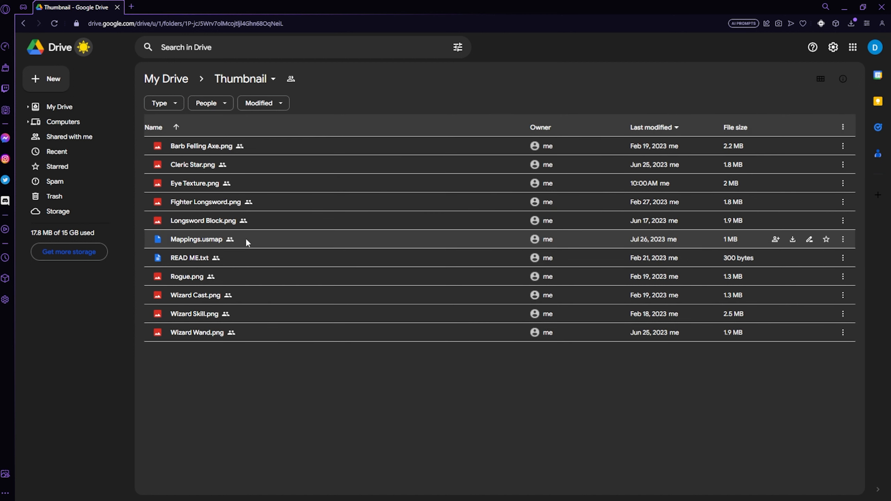
left_click(792, 239)
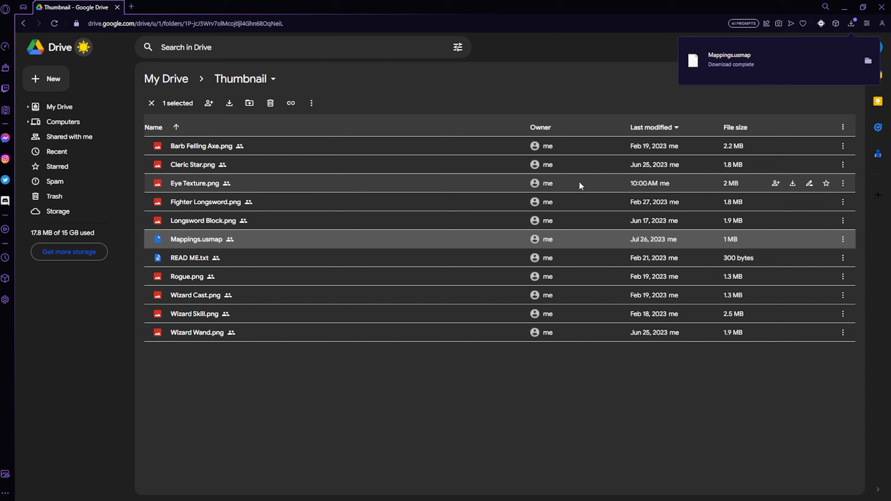
left_click(794, 183)
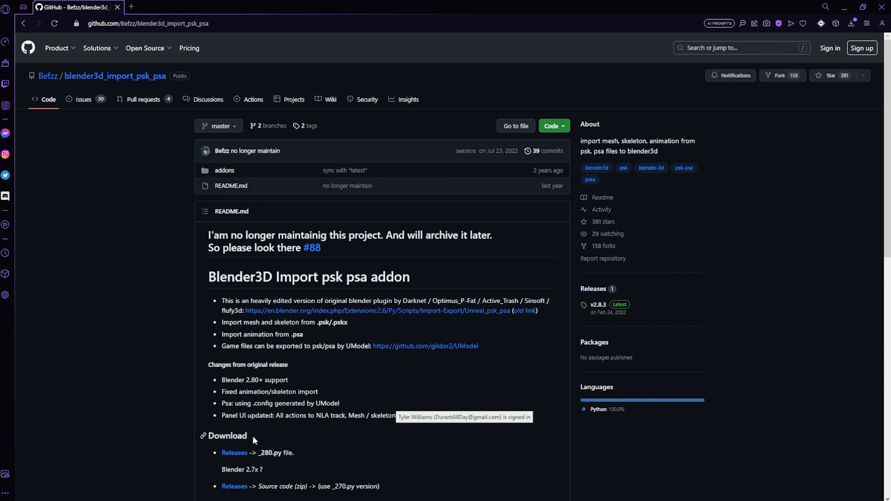
Step: Open the releases page for the _280.py file of the blender3d_import_psk_psa addon
left_click(240, 455)
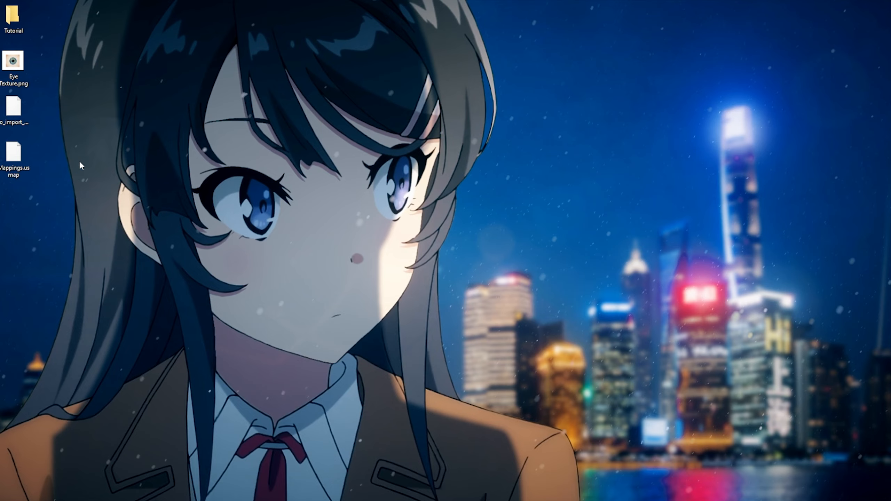
Step: Switch to FModel and start adding an undetected game named "Dark and Darker" in the Directory Selector
mouse_move(63, 499)
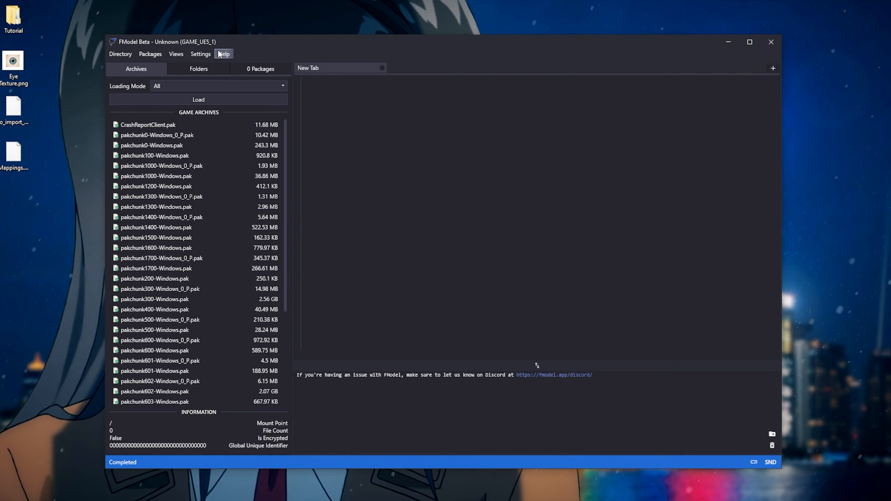
left_click(127, 55)
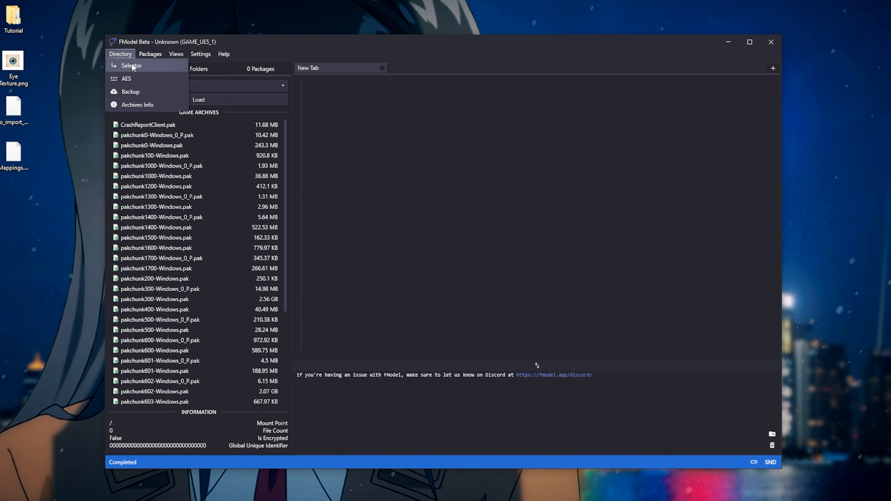
left_click(133, 65)
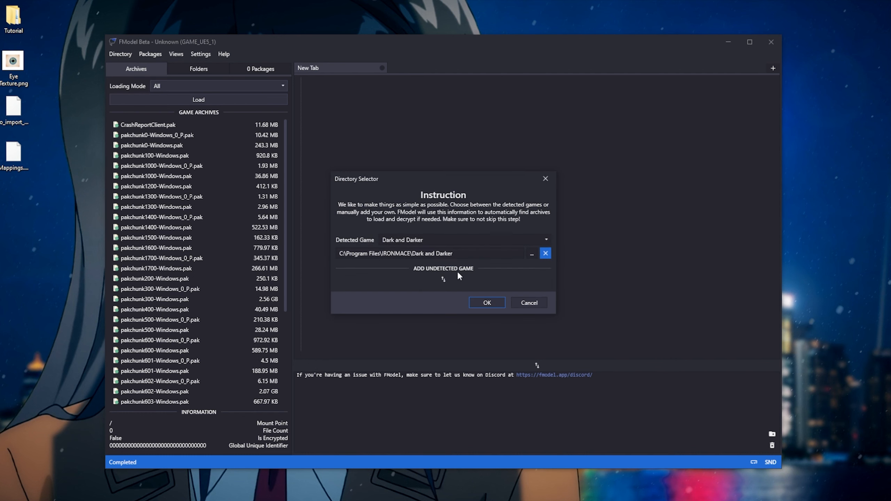
left_click(444, 279)
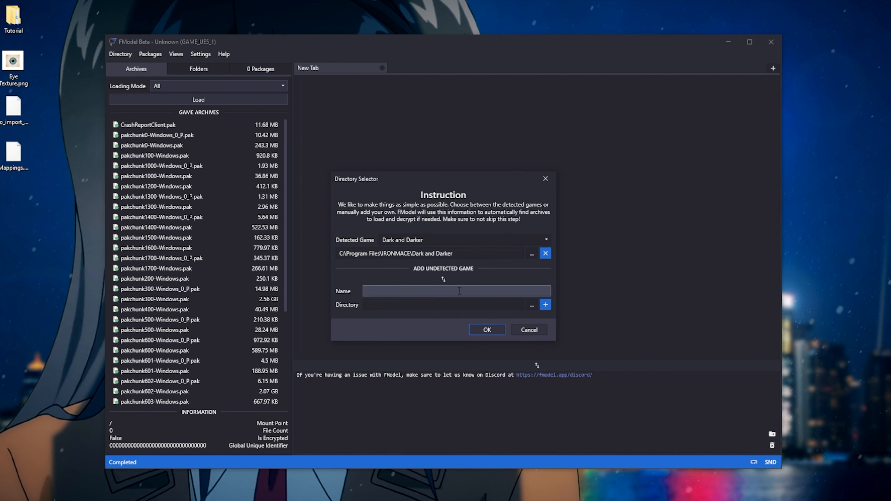
type("Dark")
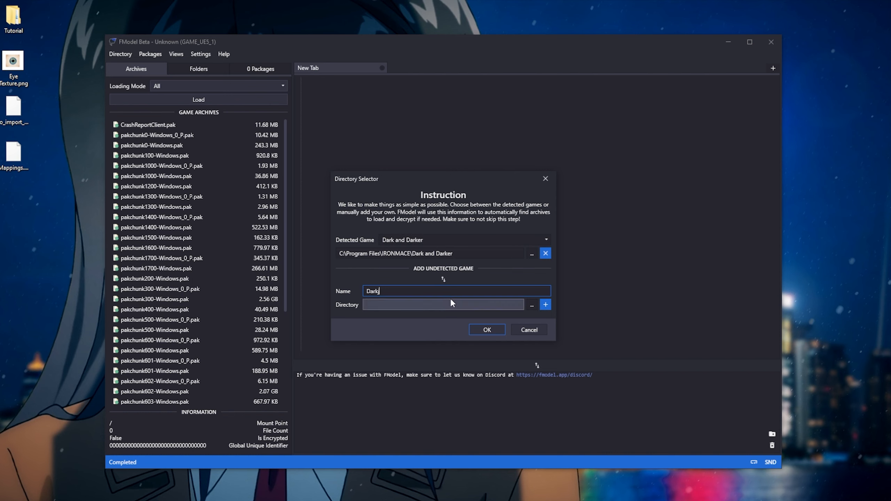
type(" and Darker")
Step: Set the new game's directory to C:\Program Files\IRONMACE\Dark and Darker, add the game and confirm the selection
left_click(531, 305)
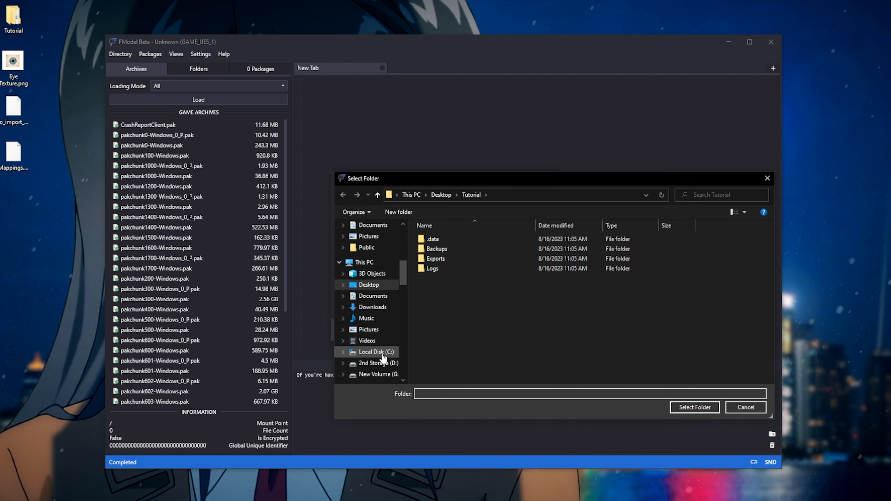
left_click(383, 353)
double_click(483, 328)
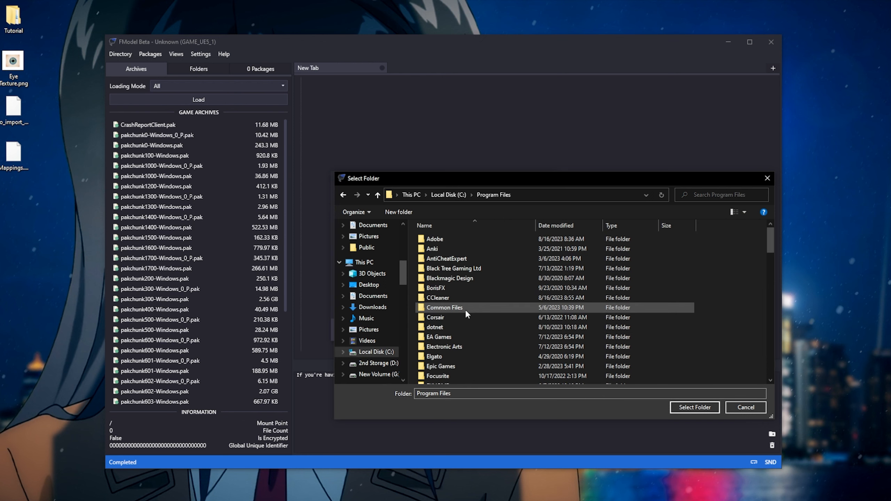
scroll(462, 339, "down", 4)
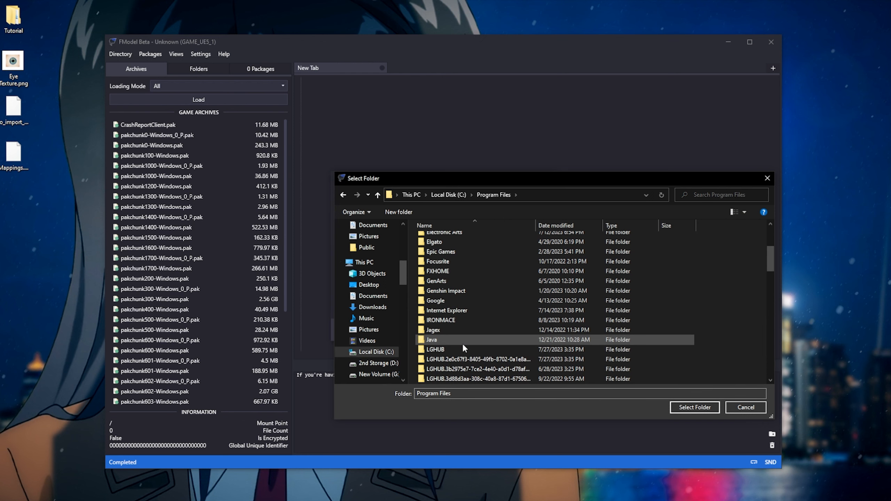
double_click(462, 320)
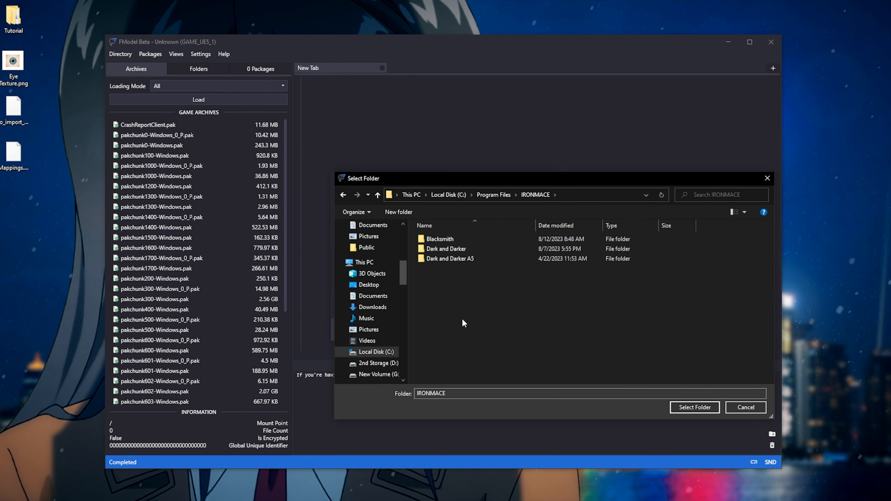
left_click(464, 249)
double_click(466, 250)
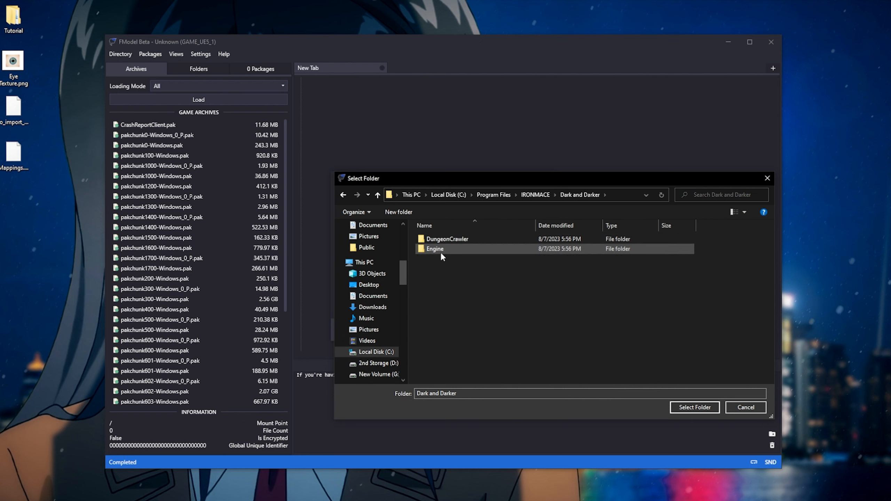
left_click(693, 408)
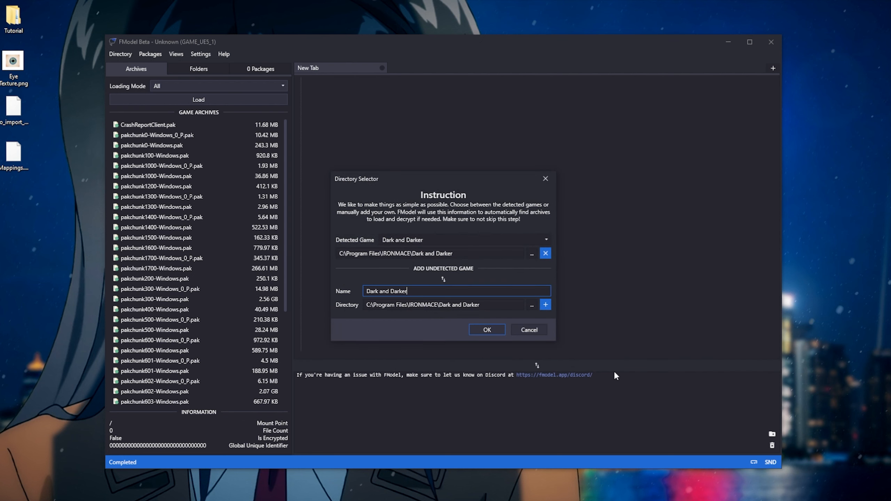
left_click(546, 305)
left_click(487, 330)
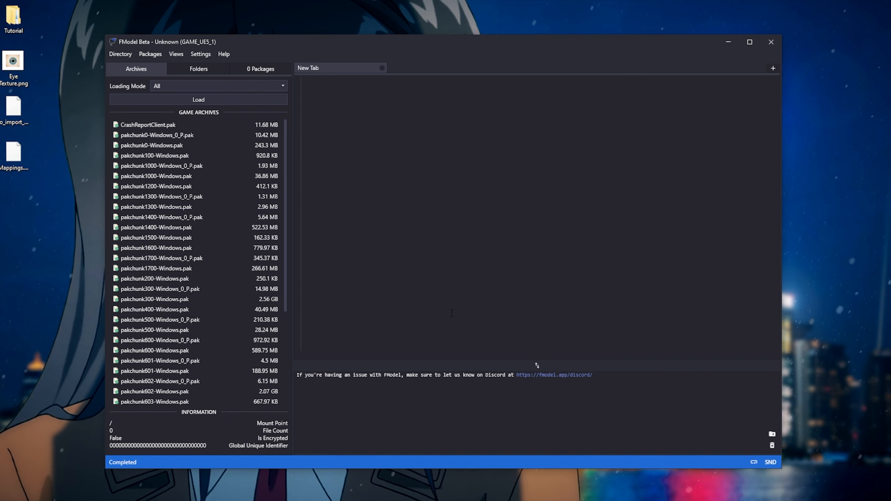
Step: Set the local mapping file path in the general settings to Mappings.usmap on the Desktop
left_click(200, 54)
left_click(204, 66)
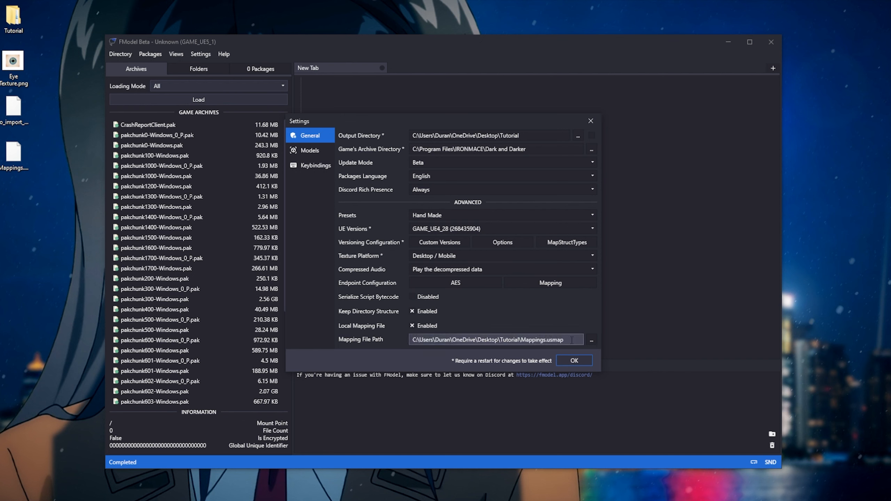
left_click(592, 340)
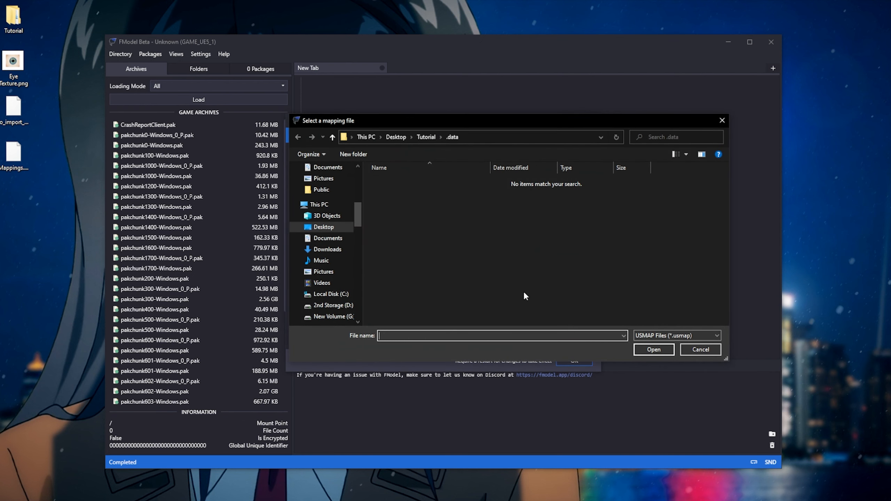
scroll(347, 205, "up", 2)
scroll(337, 199, "up", 5)
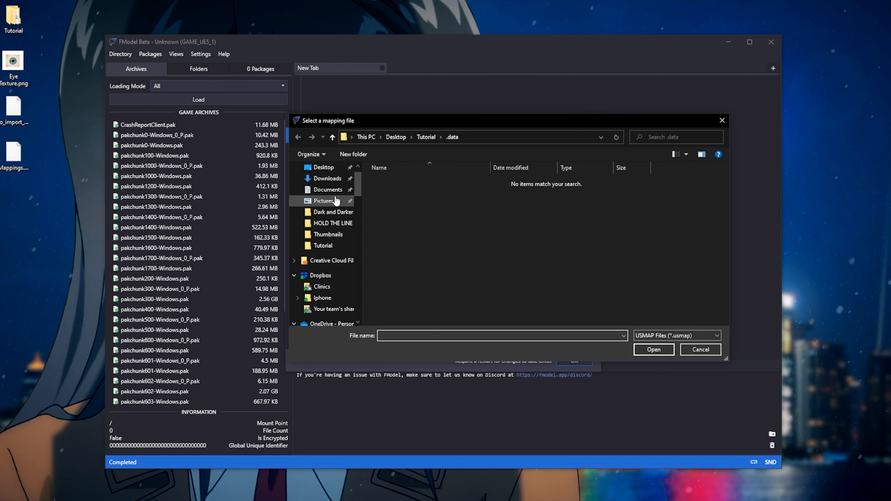
left_click(324, 186)
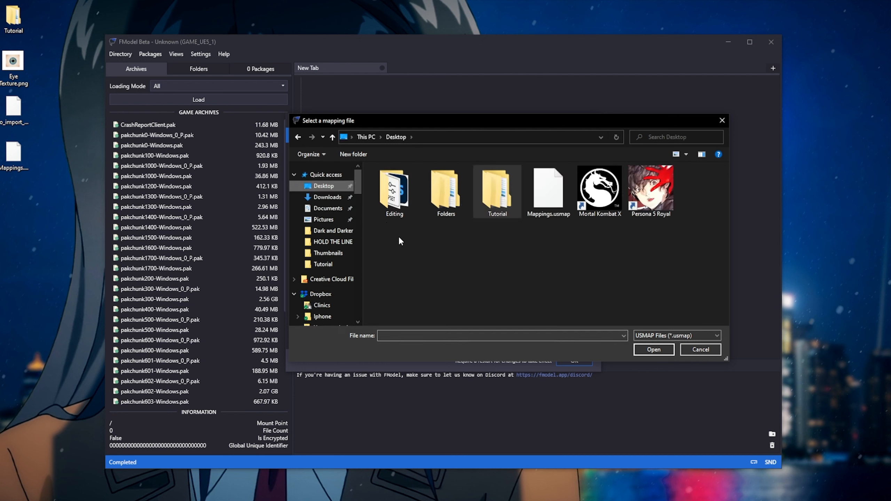
left_click(548, 191)
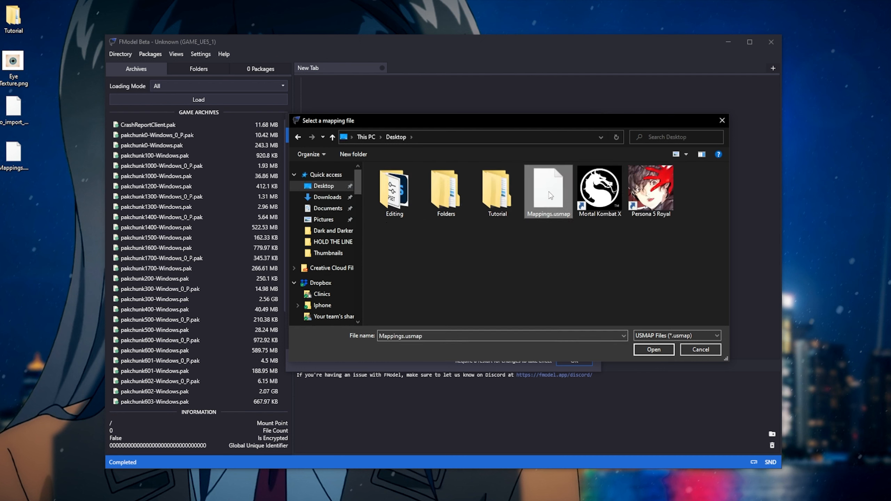
left_click(647, 351)
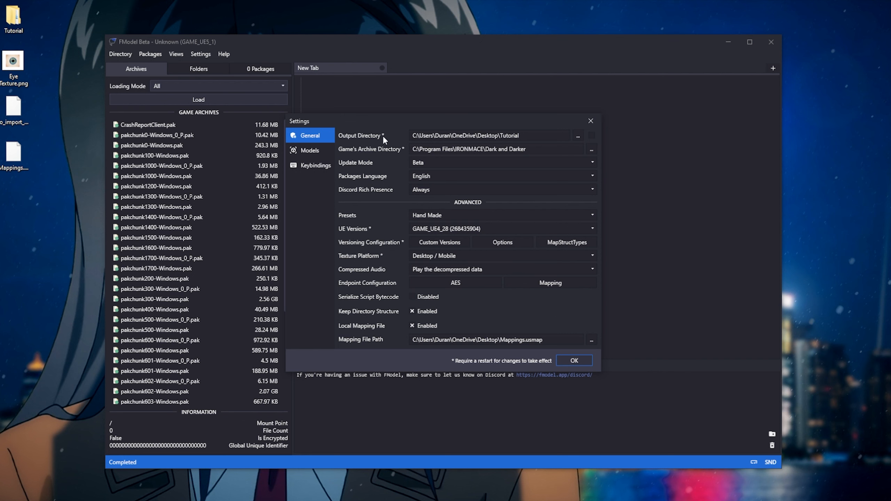
Step: Set the UE version to GAME_UE5_1 in the general settings and restart FModel to apply the changes
left_click(319, 151)
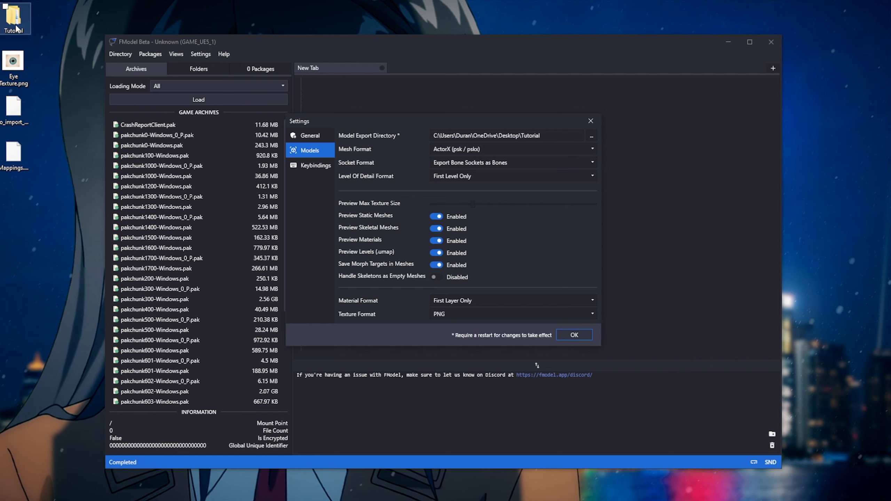
left_click(310, 136)
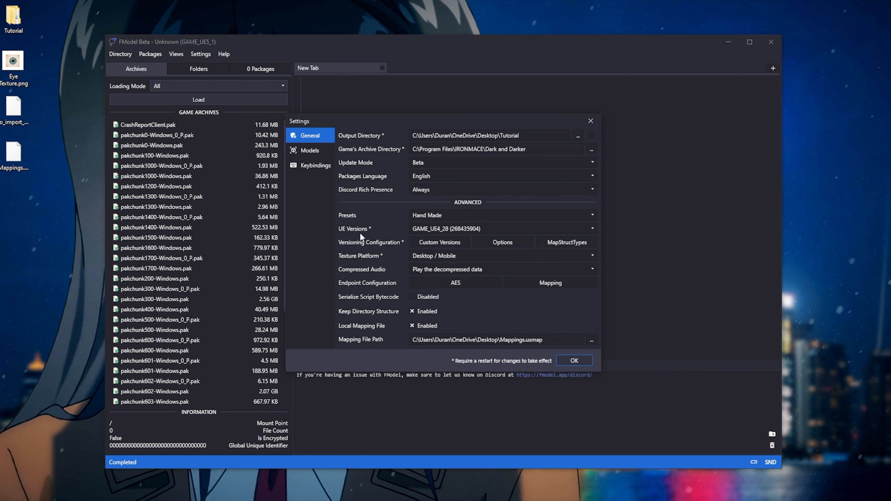
left_click(438, 228)
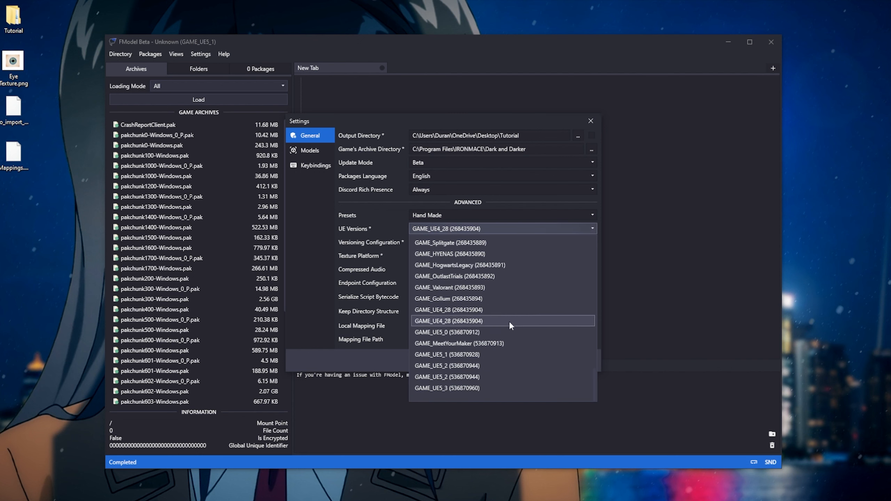
left_click(475, 356)
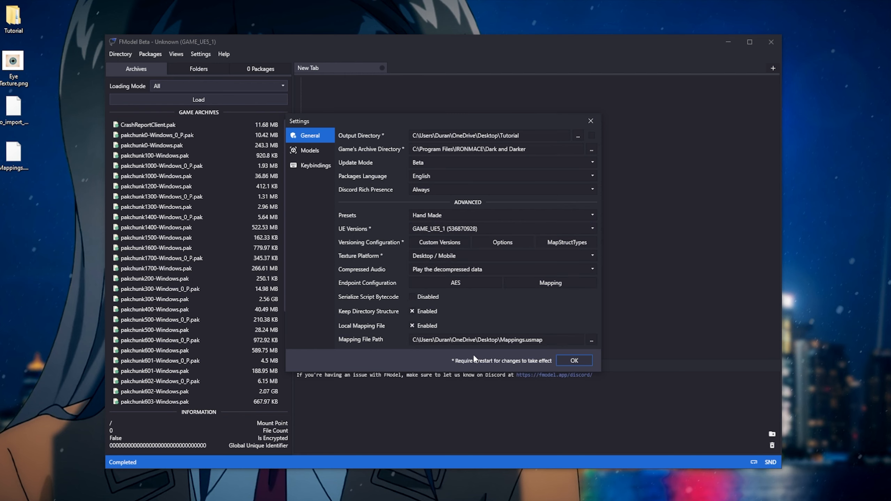
left_click(585, 361)
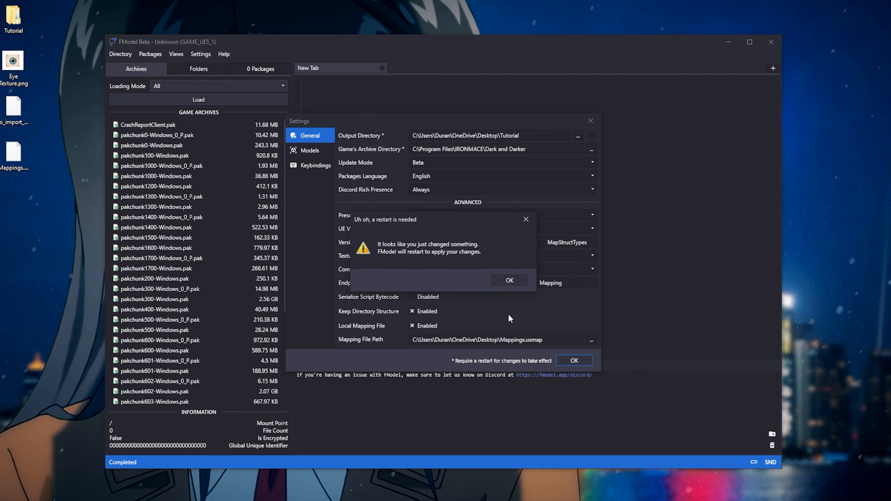
left_click(507, 278)
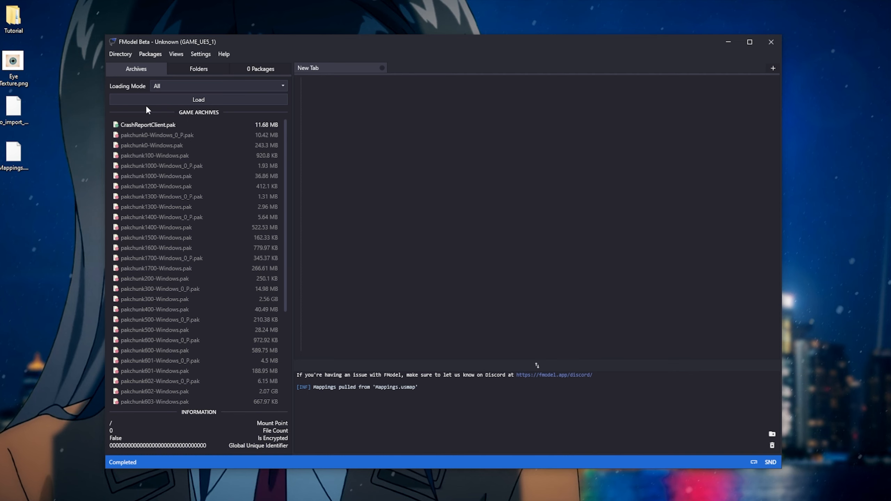
Step: Enter the AES main static key for the game archives in the AES Manager and confirm it
left_click(120, 54)
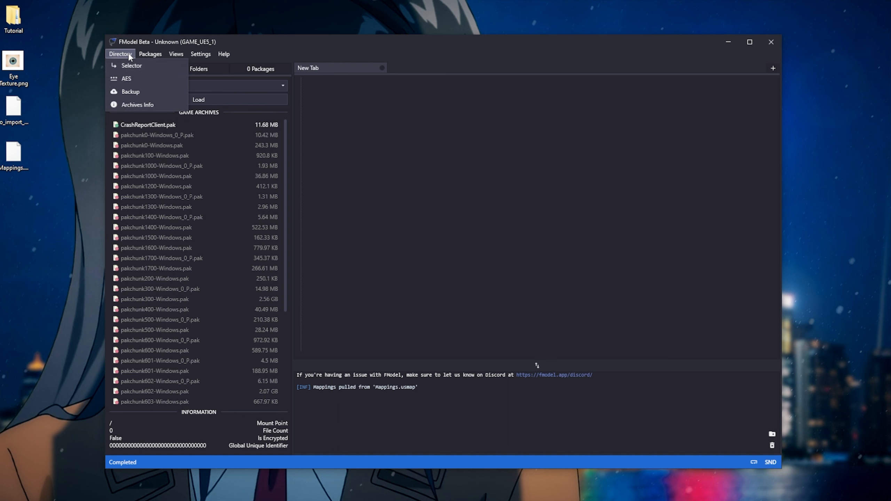
left_click(145, 75)
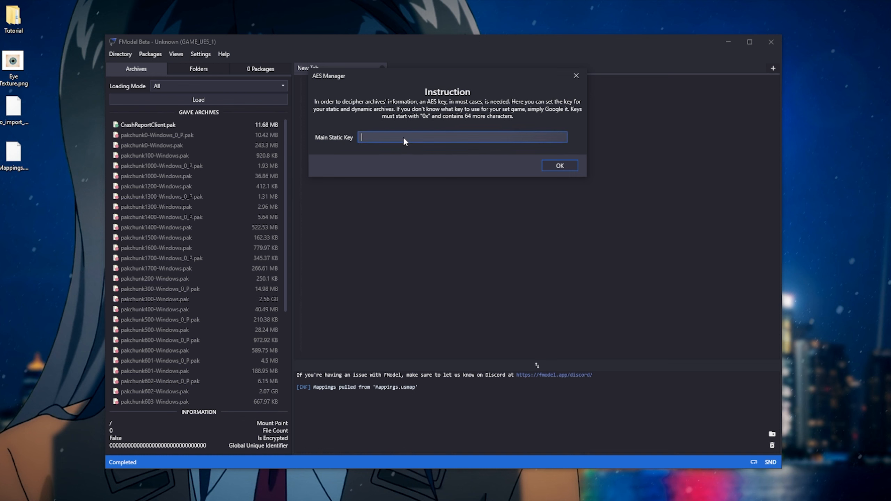
left_click(404, 137)
type("0x903DBEEB889CFB1C25AFA28A9463F6D4E816B174D68B3902427FE5867E8C688E")
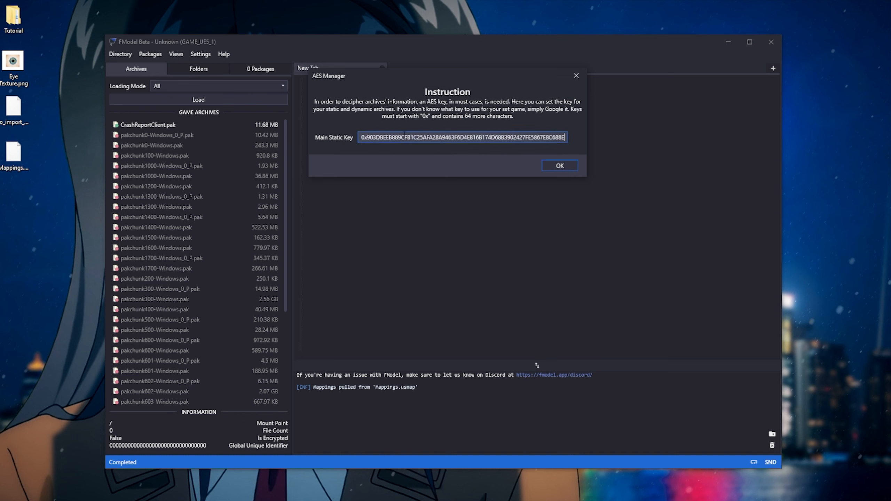
left_click(559, 166)
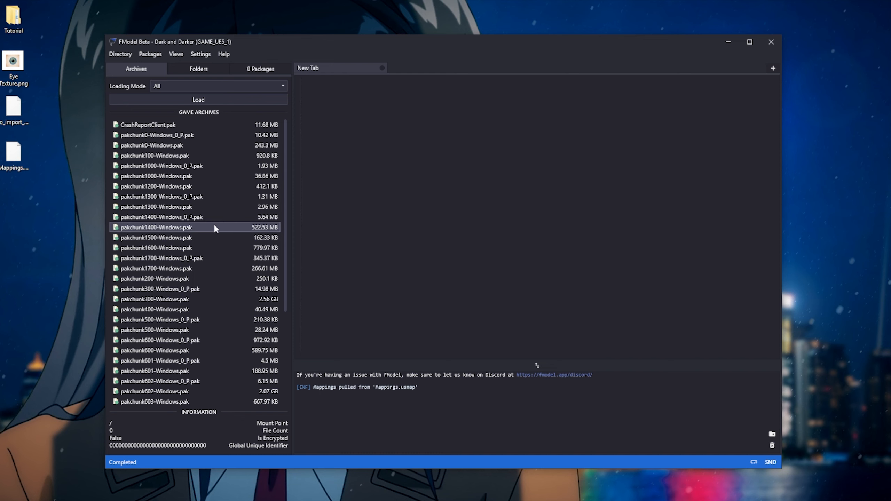
Step: Load the game archives with the loading mode set to All
left_click(193, 86)
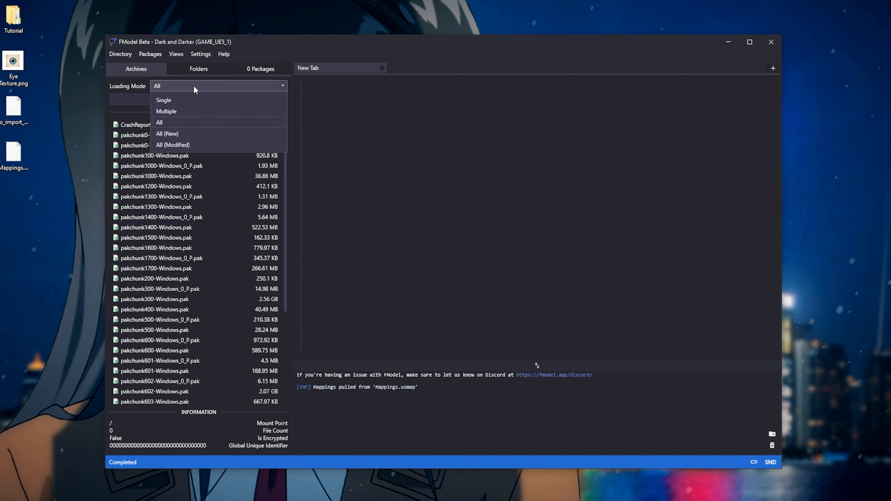
left_click(200, 121)
left_click(199, 99)
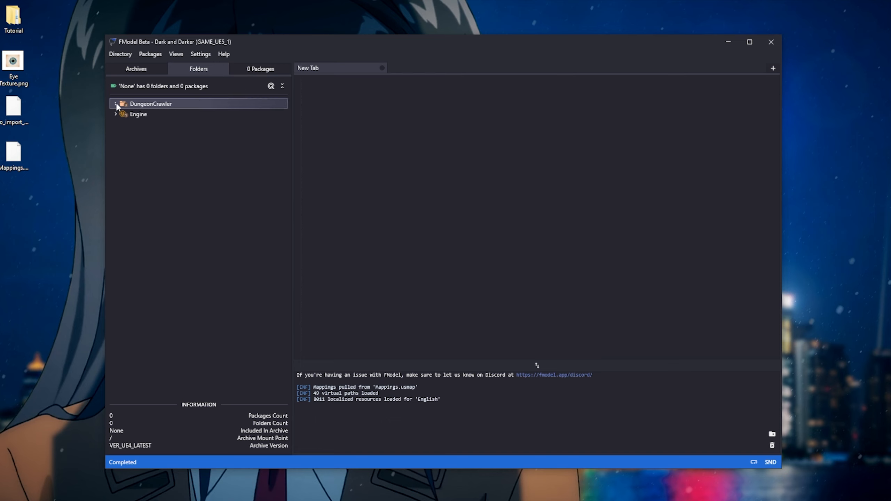
Step: List the packages in the folder DungeonCrawler/Content/DungeonCrawler/Characters/Player/Meshes
left_click(116, 103)
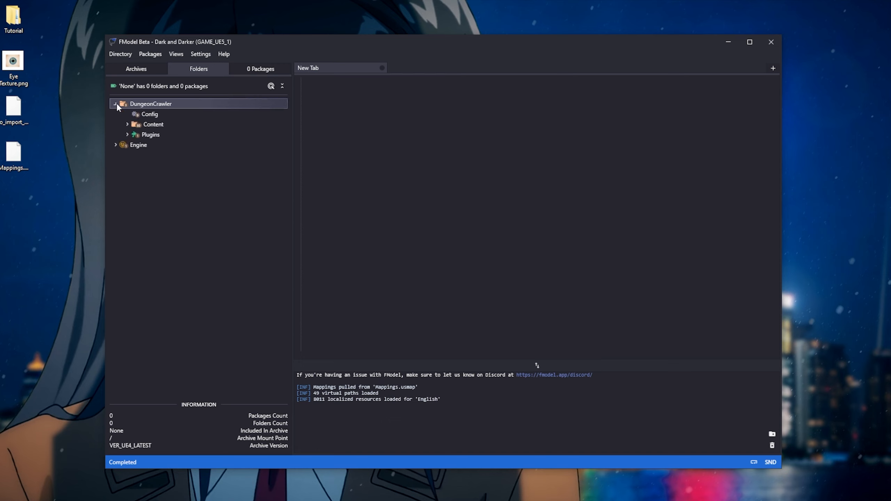
left_click(127, 125)
left_click(138, 135)
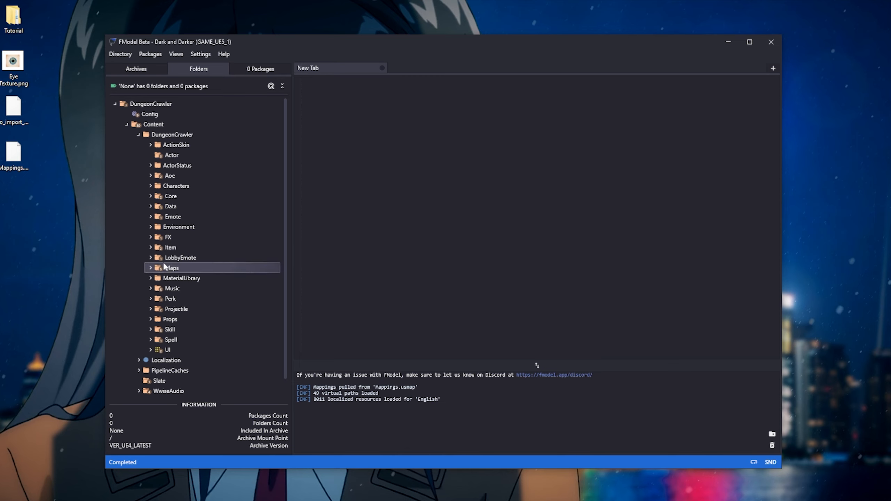
left_click(150, 186)
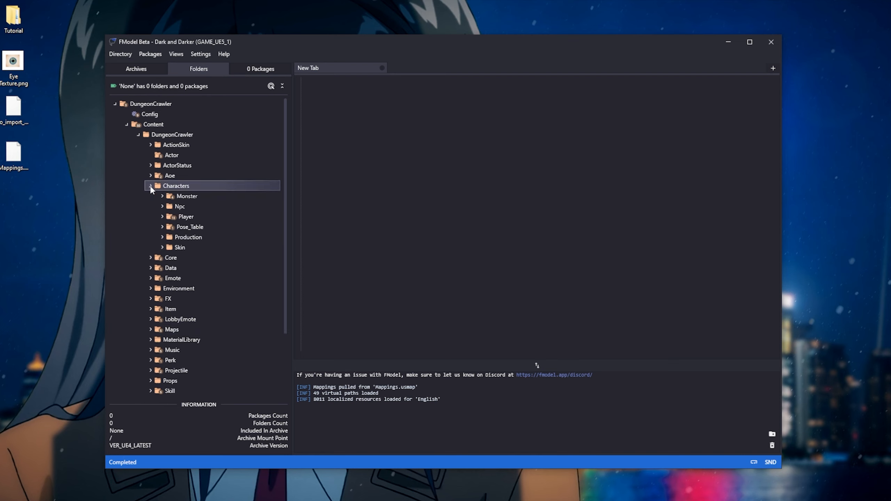
left_click(162, 218)
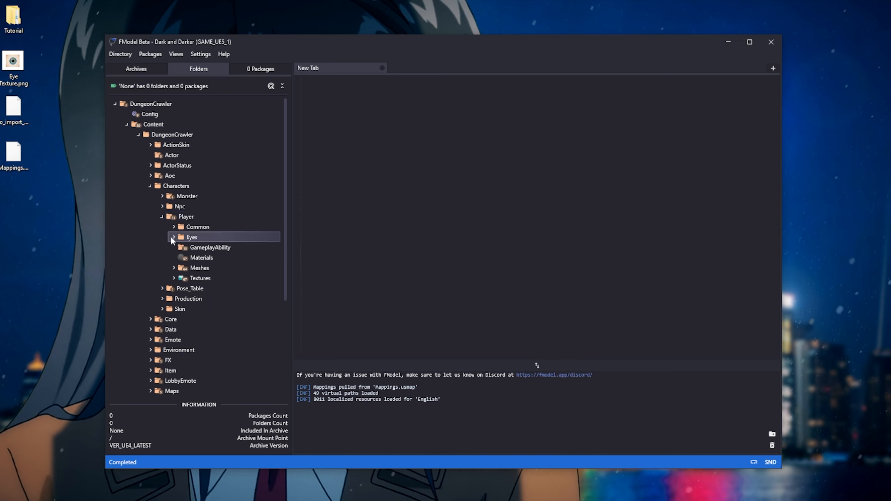
left_click(185, 268)
left_click(244, 69)
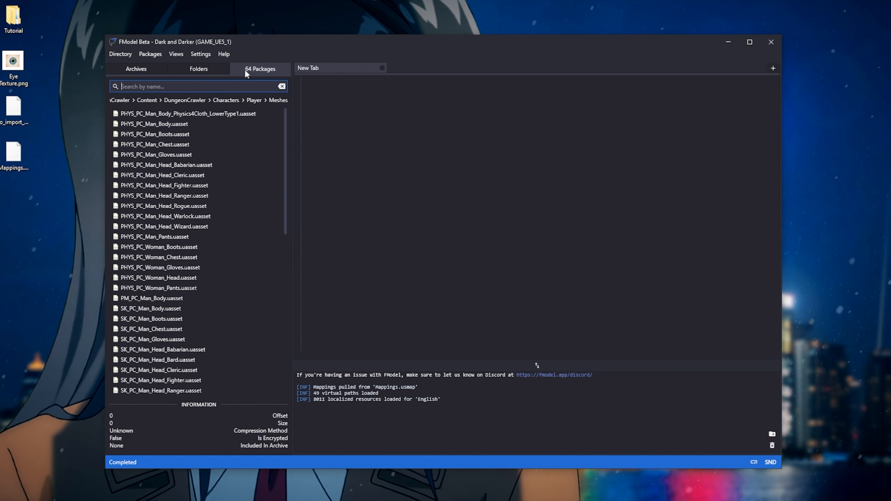
Step: Save the models of SK_PC_Man_Boots.uasset and SK_PC_Man_Gloves.uasset as .psk files
scroll(196, 246, "down", 2)
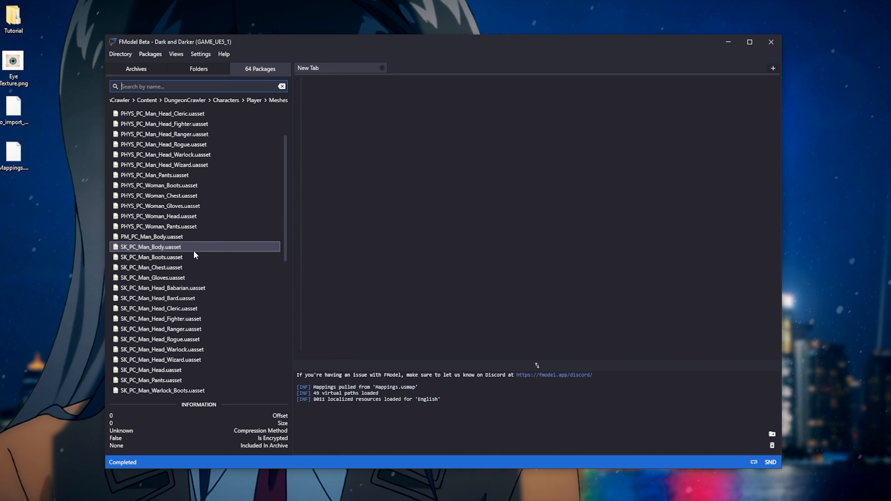
left_click(143, 259)
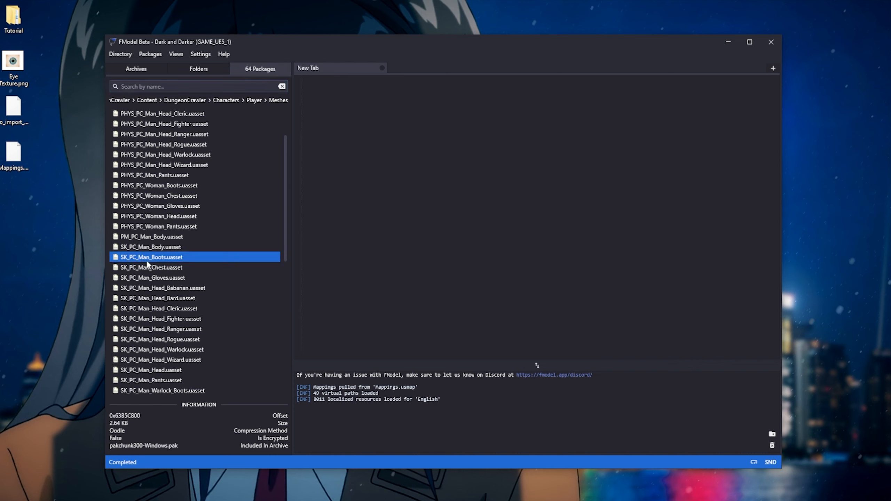
right_click(147, 260)
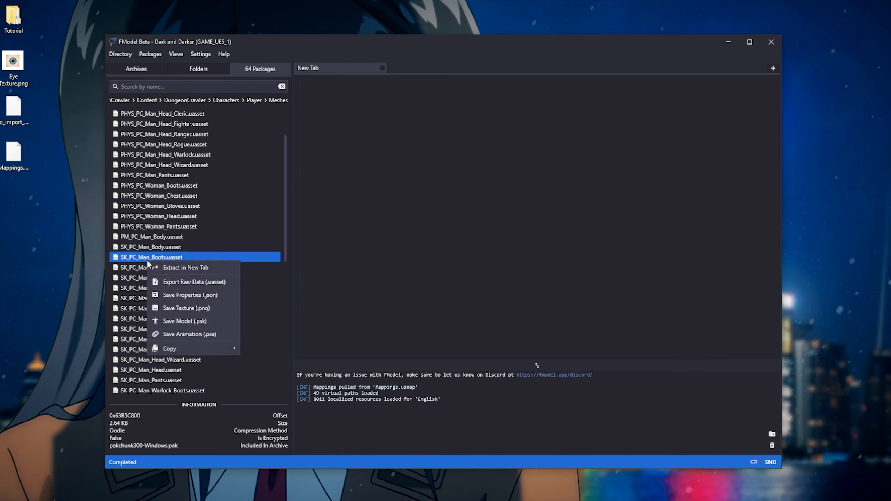
left_click(204, 322)
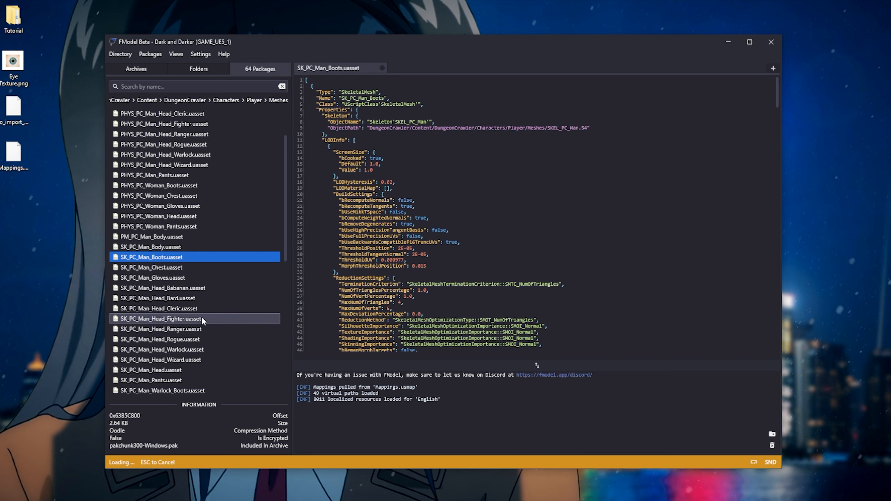
left_click(207, 283)
right_click(200, 277)
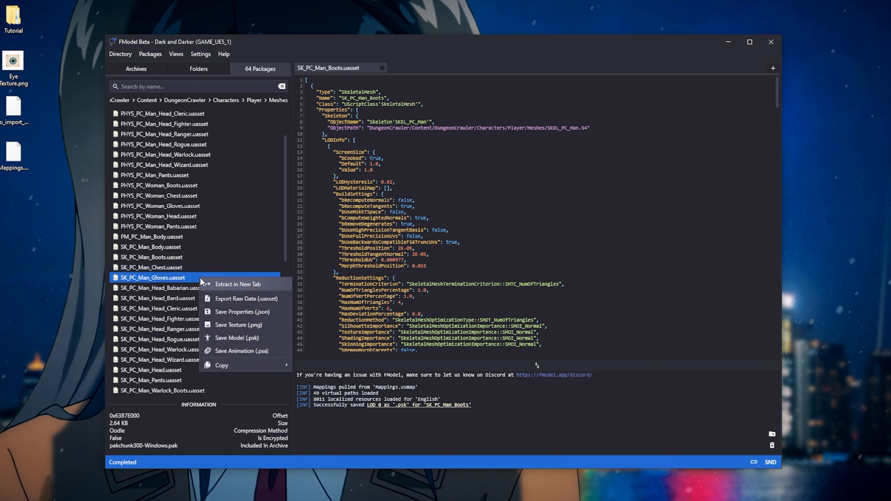
left_click(237, 338)
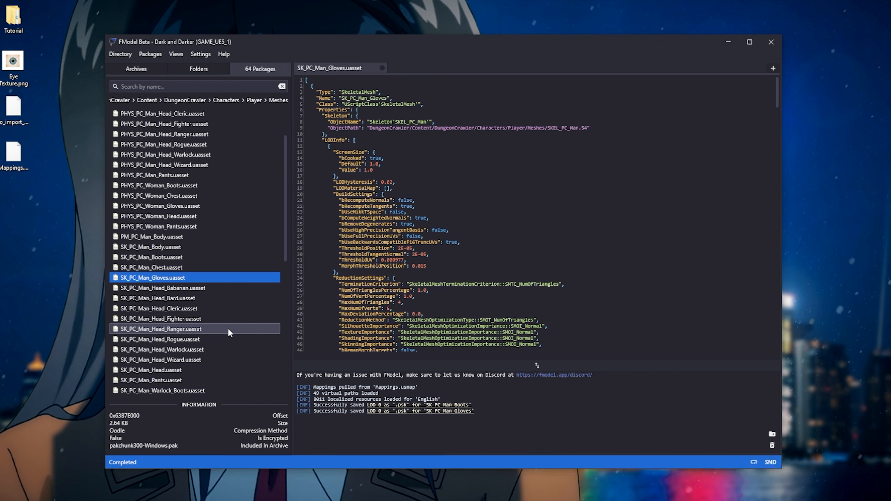
Step: Save the model of SK_PC_Man_Head_Cleric.uasset as a .psk file
left_click(199, 308)
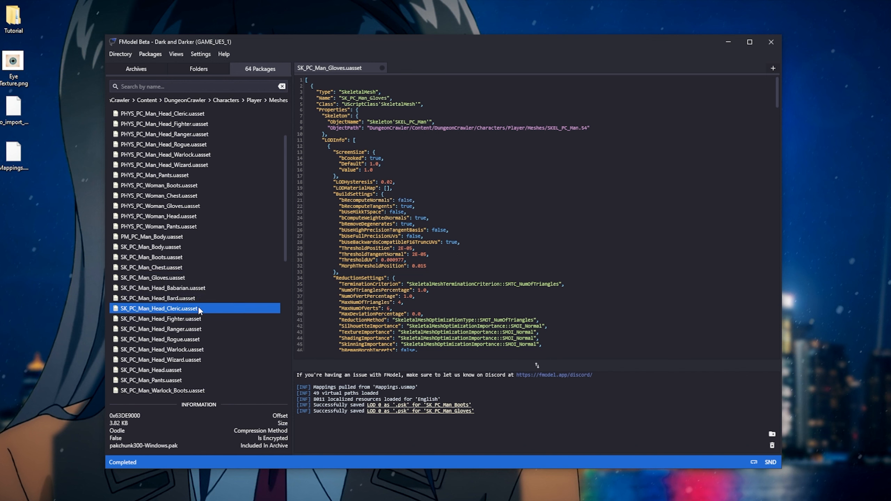
right_click(197, 310)
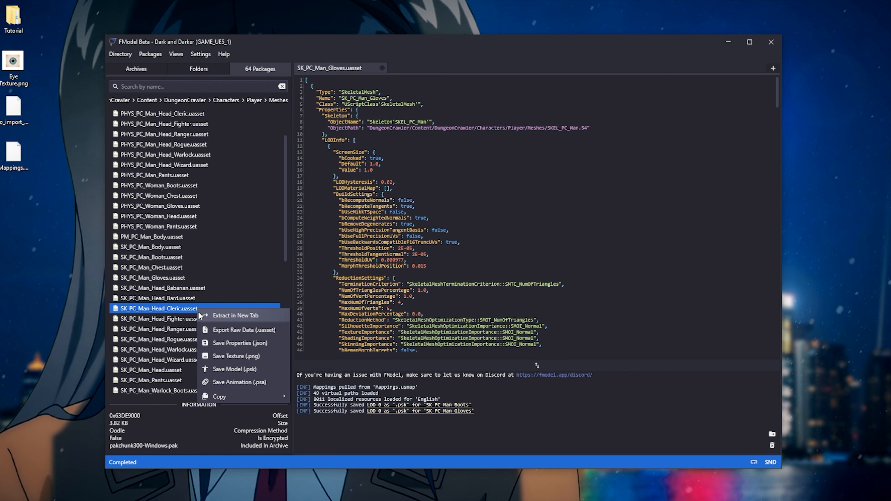
left_click(229, 369)
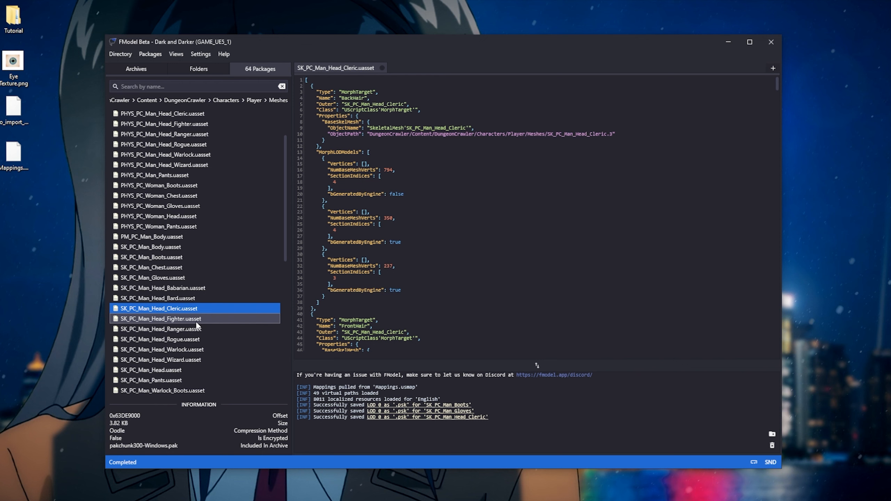
Step: List the packages in the Emote folder under Player/Common/Animations
left_click(205, 69)
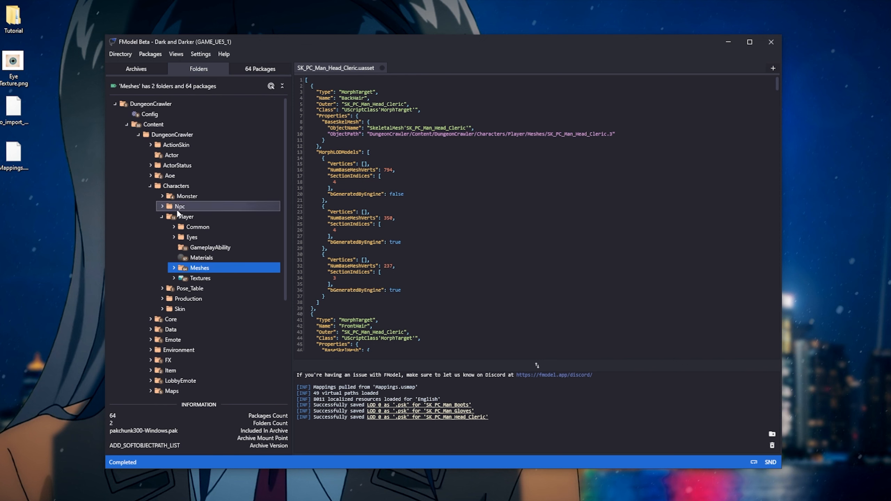
left_click(174, 227)
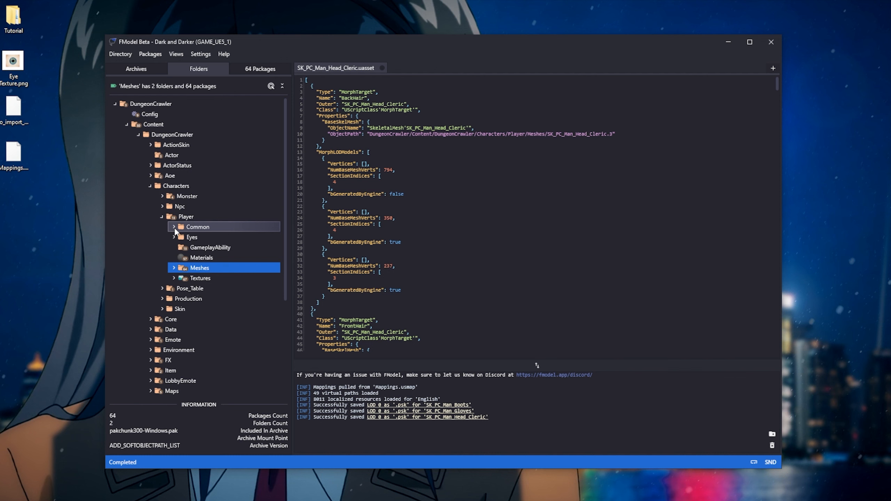
left_click(186, 237)
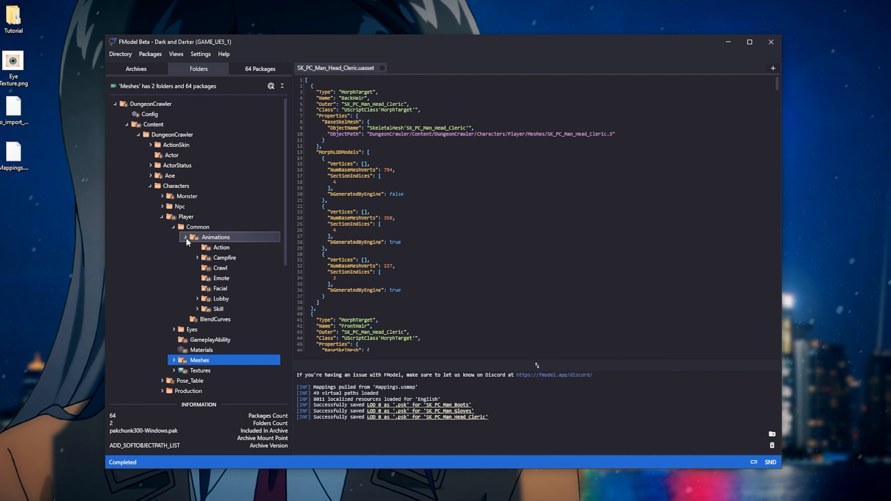
left_click(214, 278)
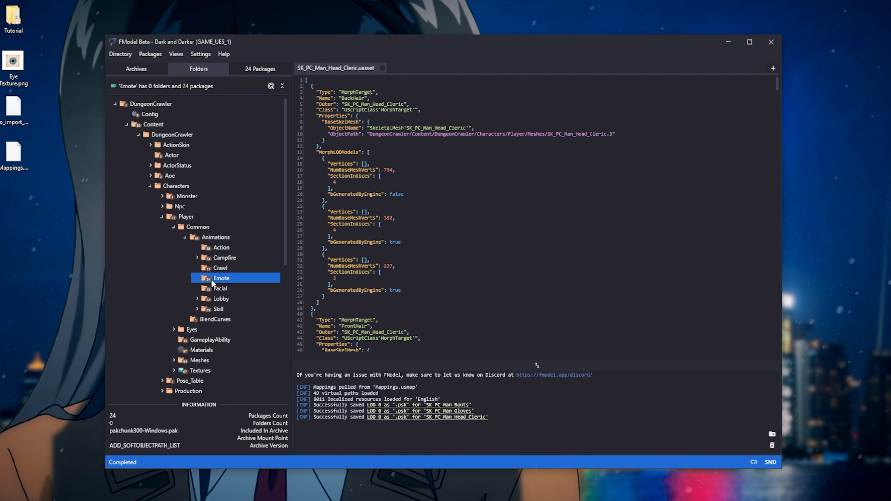
left_click(249, 70)
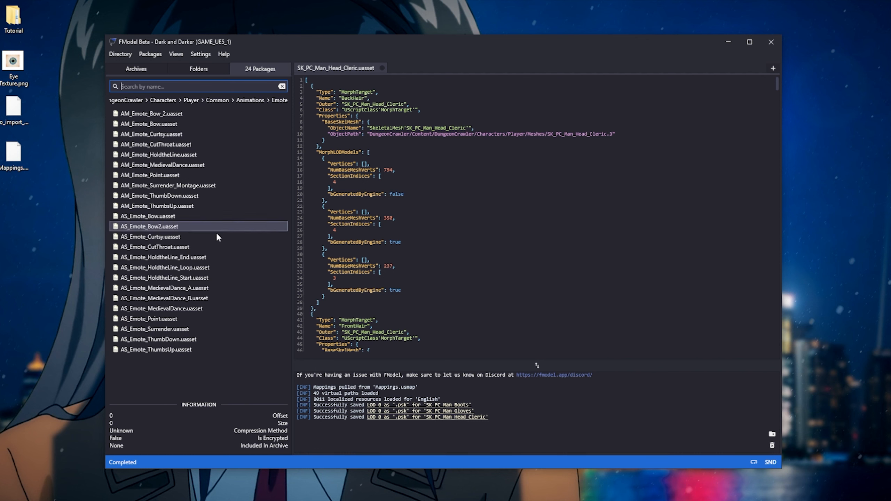
Step: Save the animation of AS_Emote_HoldtheLine_Loop.uasset as a .psa file
left_click(207, 268)
right_click(206, 268)
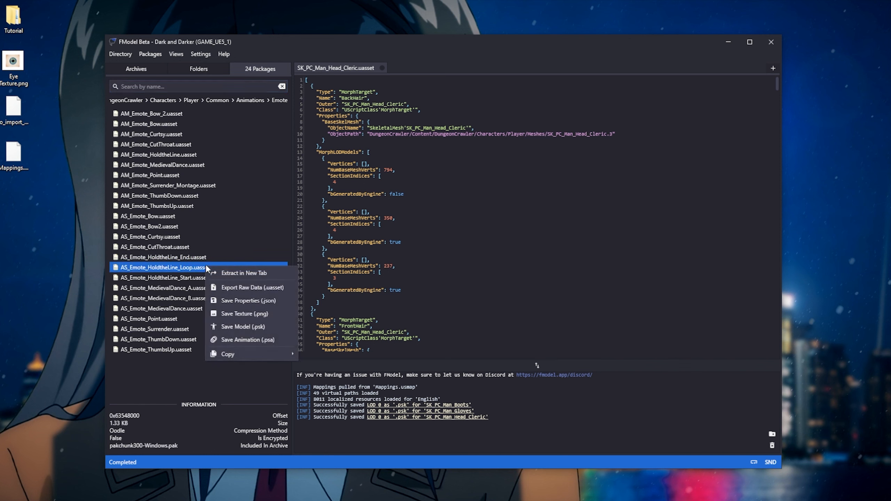
left_click(240, 340)
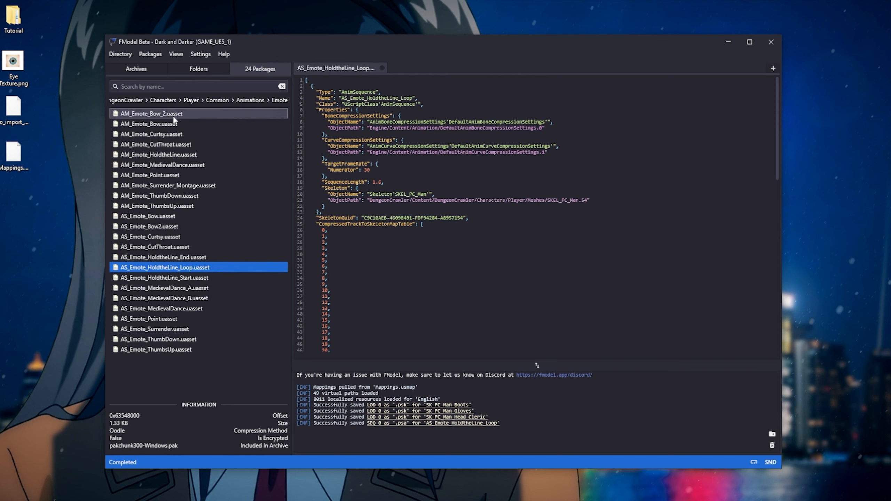
Step: Expand the Item/Armor/Chest folder inside the DungeonCrawler content tree
left_click(185, 70)
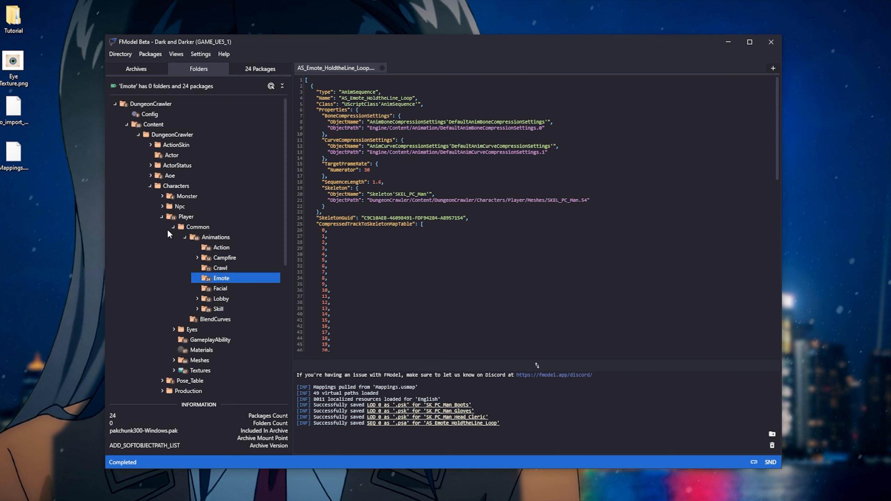
scroll(169, 288, "down", 6)
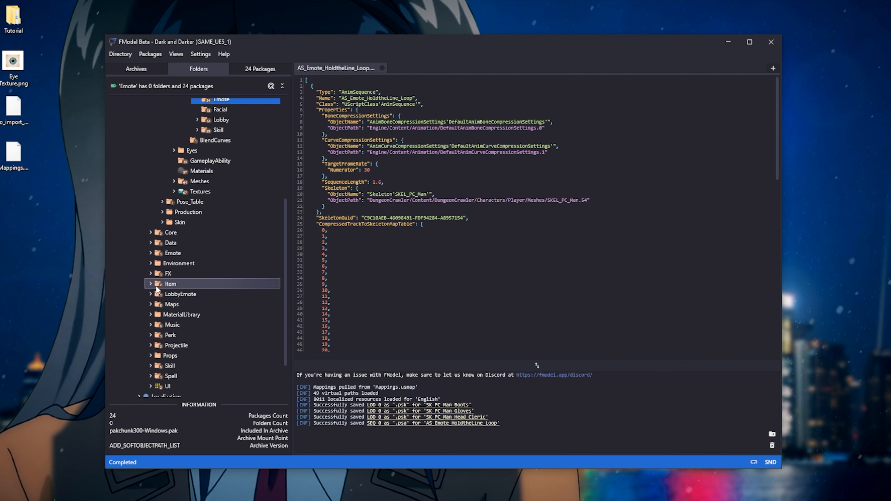
left_click(151, 284)
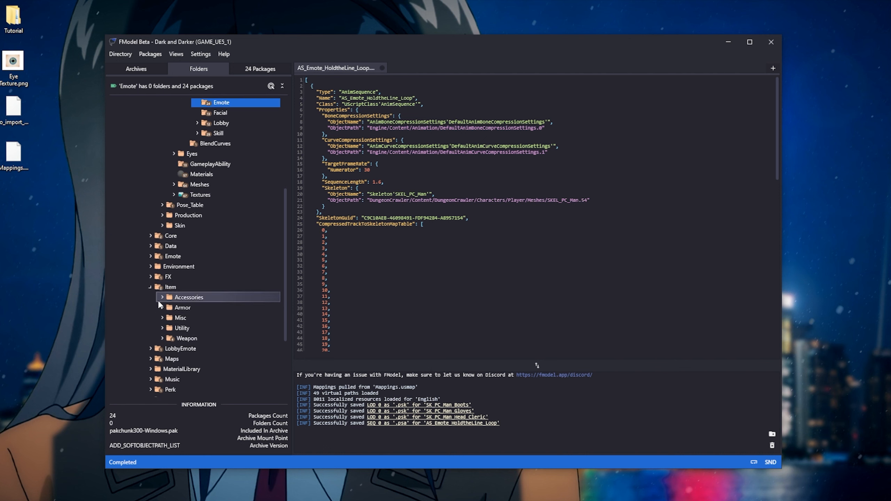
left_click(175, 307)
left_click(162, 308)
scroll(172, 323, "down", 2)
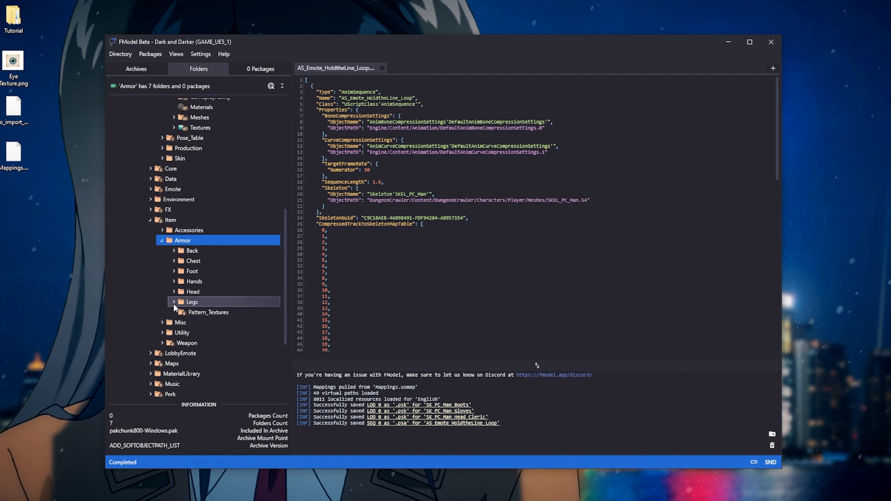
left_click(171, 262)
left_click(173, 261)
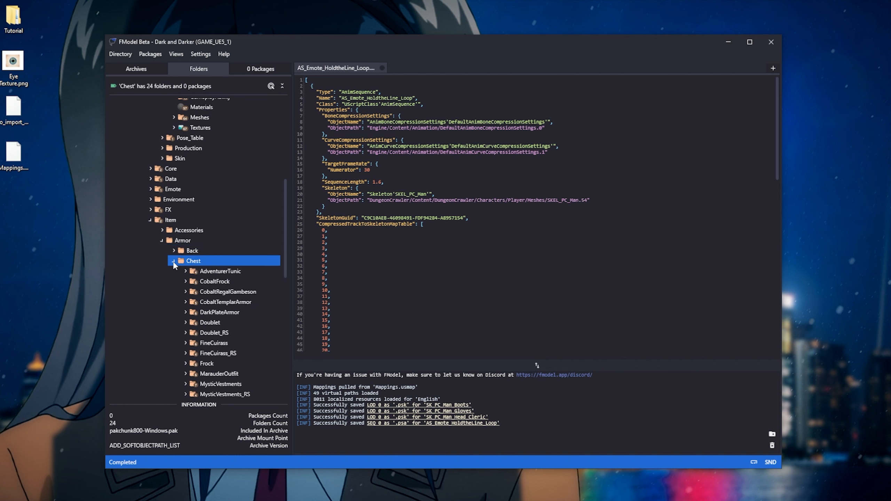
Step: Expand the OracleRobe folder among the chest armor and list its packages
scroll(188, 293, "down", 2)
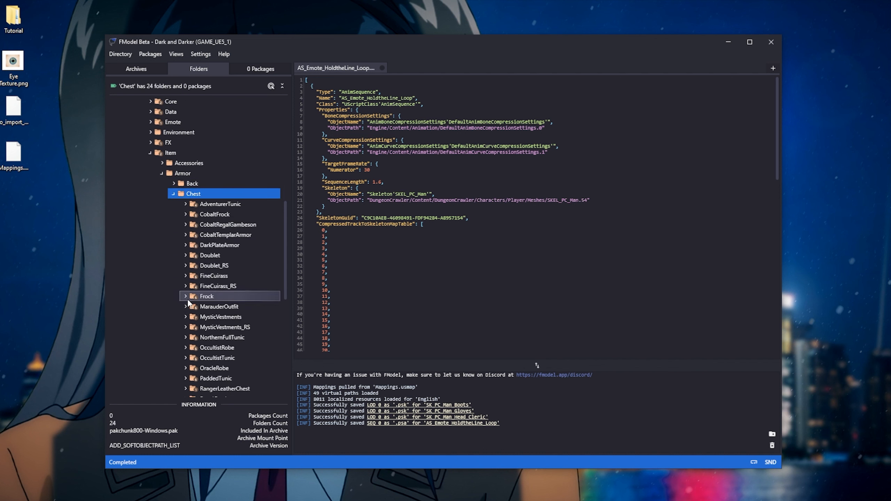
scroll(188, 300, "down", 1)
scroll(188, 300, "down", 2)
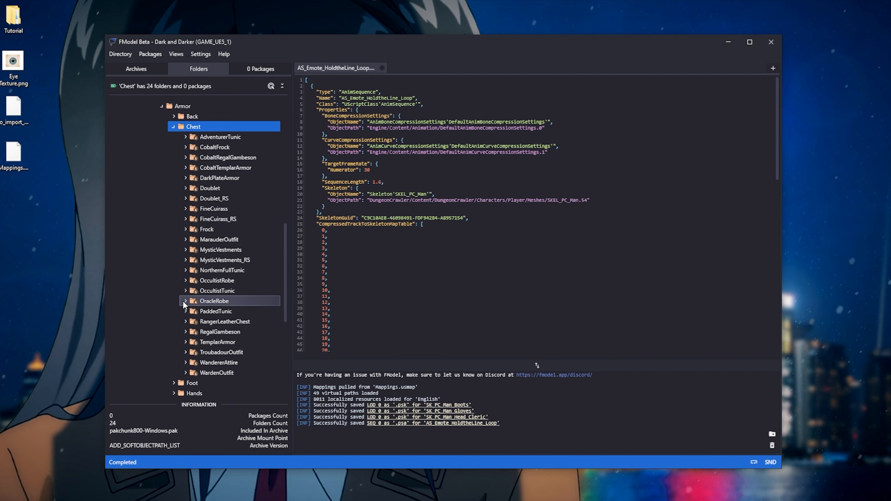
left_click(184, 300)
left_click(209, 301)
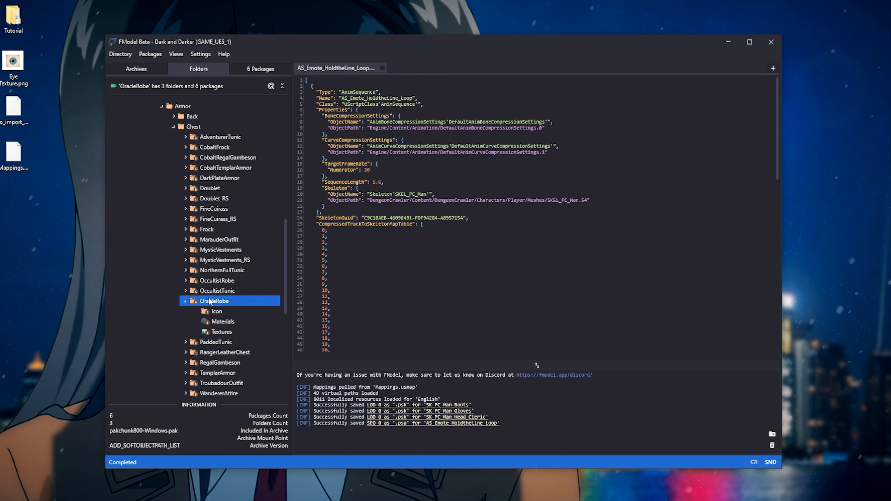
left_click(244, 69)
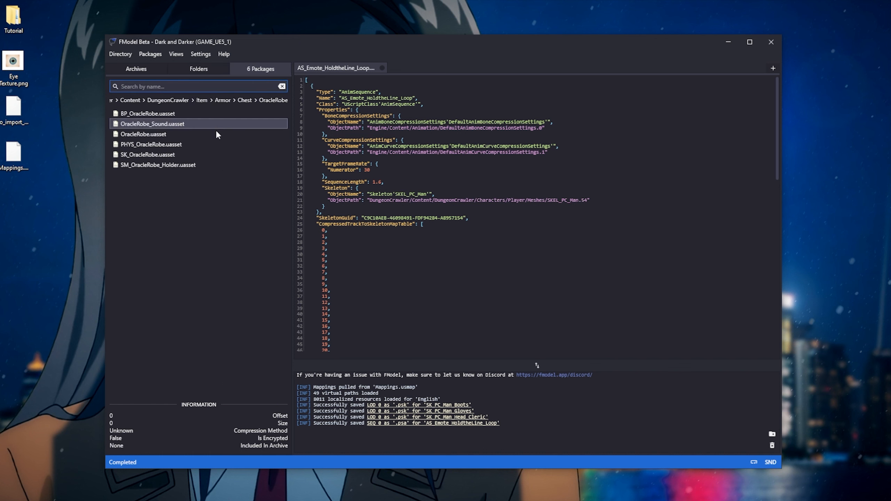
Step: Save the model of SK_OracleRobe.uasset as a .psk file
left_click(126, 157)
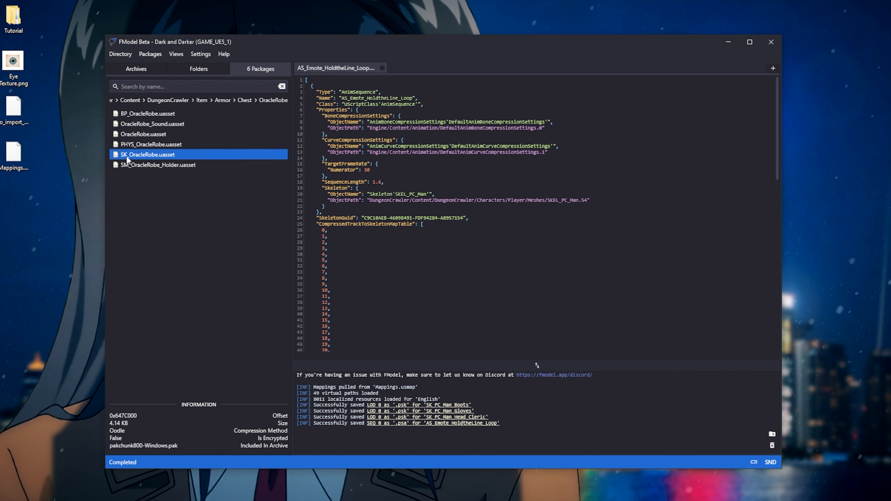
right_click(150, 155)
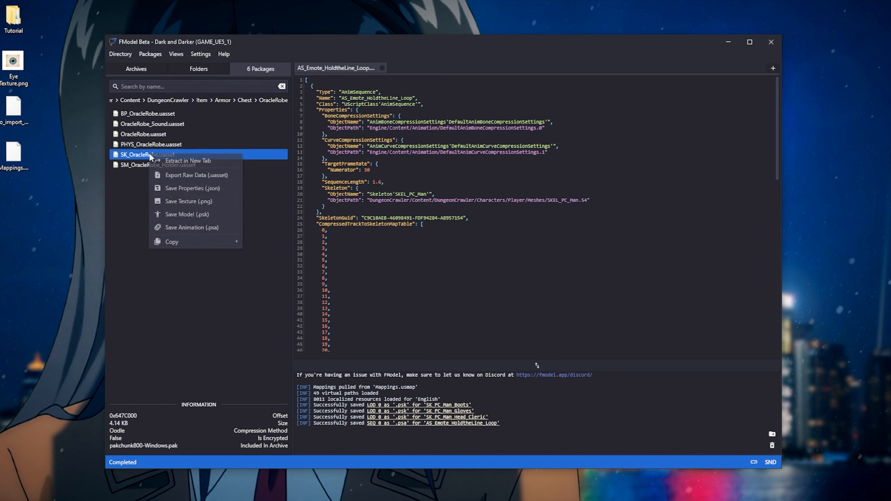
left_click(200, 215)
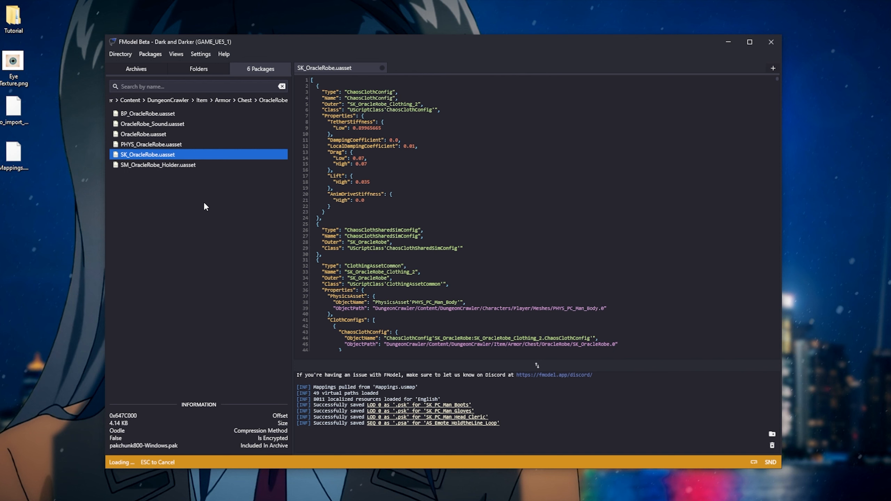
Step: List the packages in the Textures folder of OracleRobe
left_click(196, 68)
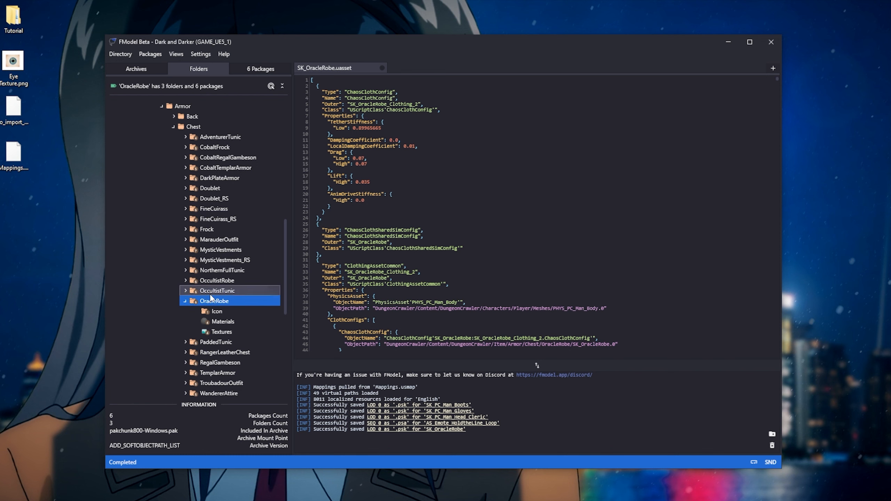
left_click(222, 333)
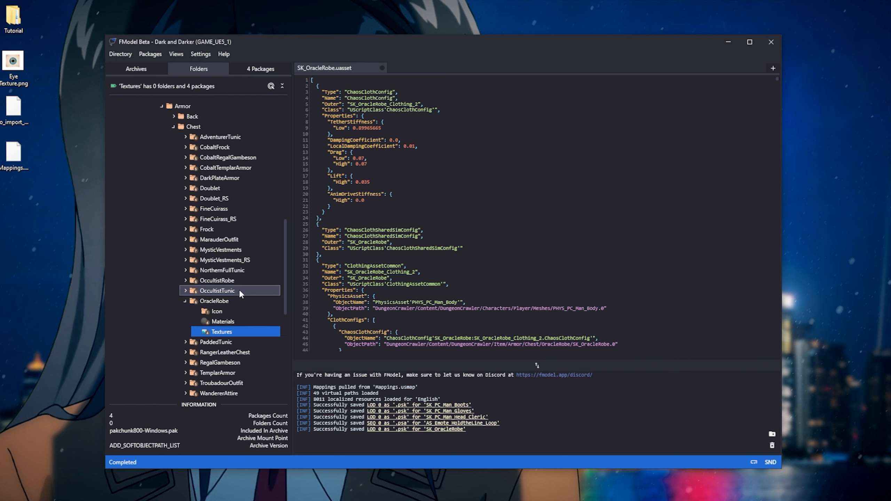
left_click(255, 73)
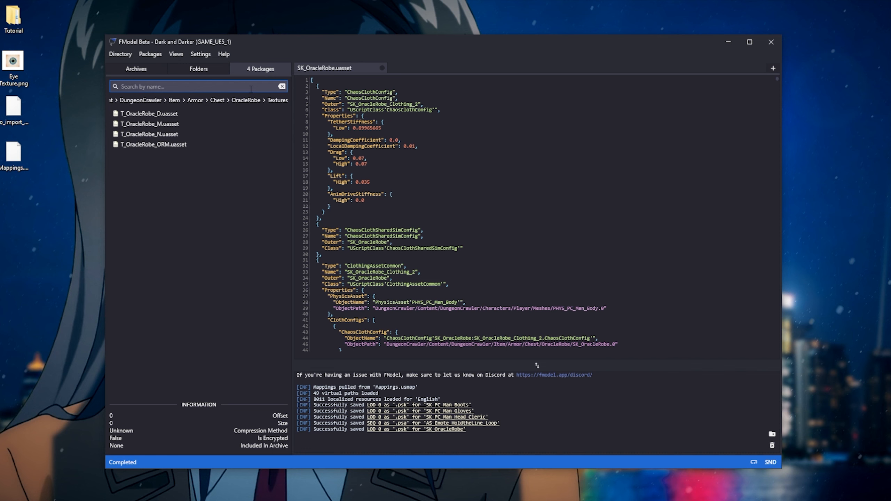
Step: Save the textures of T_OracleRobe_D, T_OracleRobe_N and T_OracleRobe_ORM as .png files
left_click(214, 113)
left_click(221, 134, "ctrl")
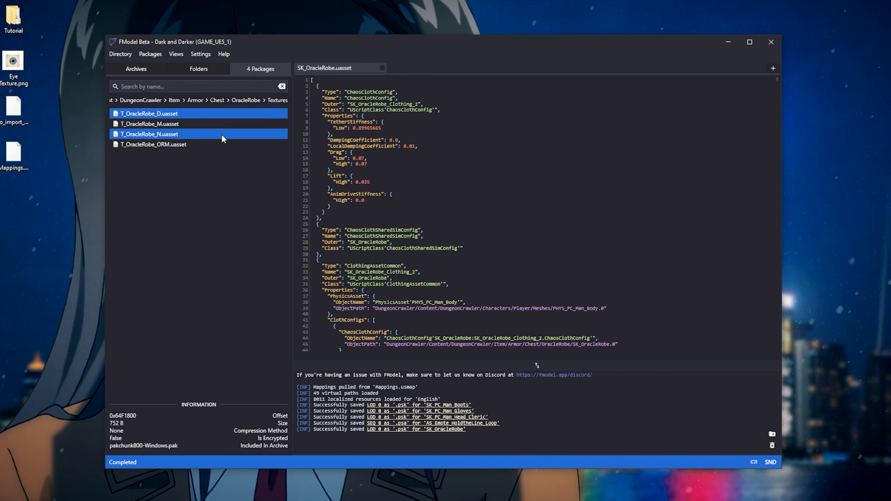
left_click(223, 143, "ctrl")
right_click(185, 134)
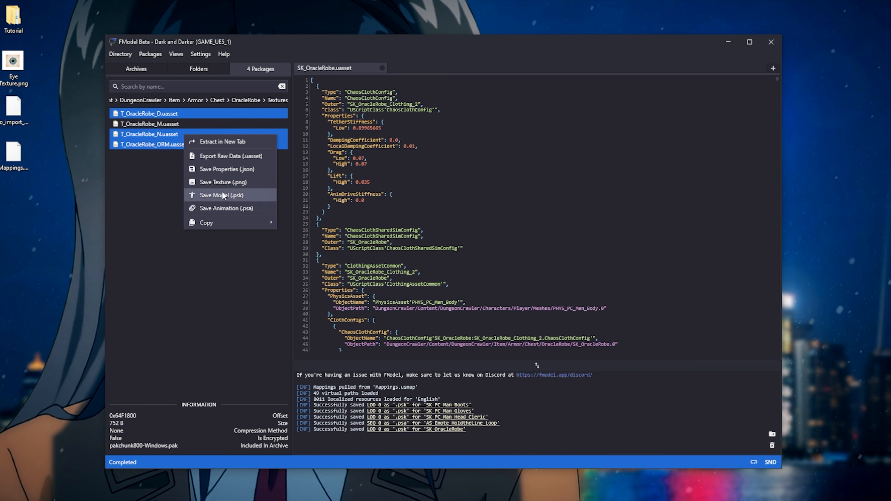
left_click(227, 181)
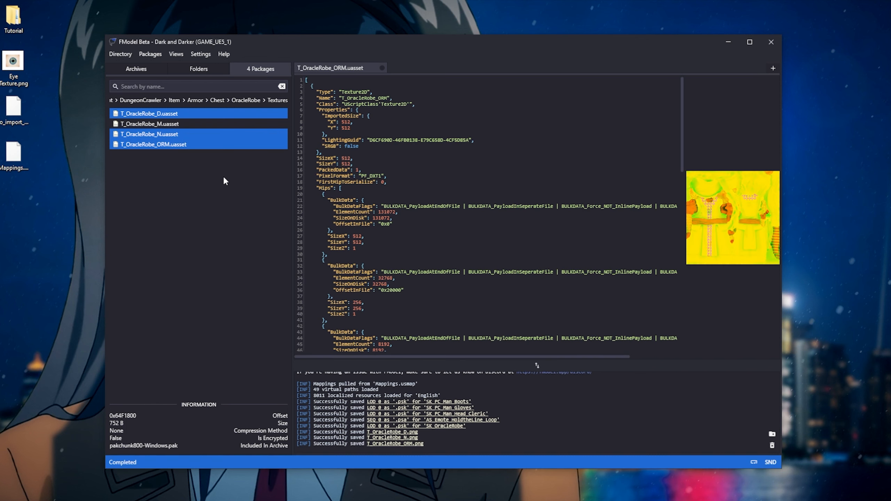
Step: List the packages in the Characters/Player/Textures folder of DungeonCrawler
left_click(196, 68)
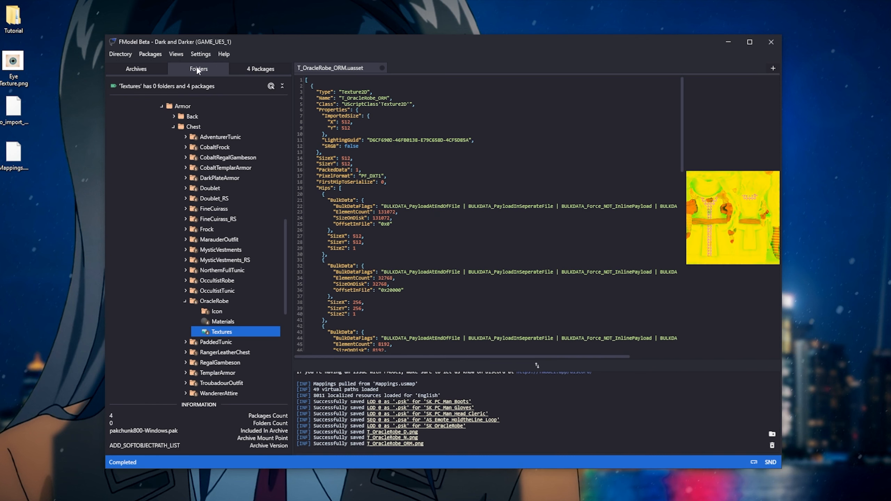
scroll(211, 202, "up", 5)
scroll(209, 201, "up", 2)
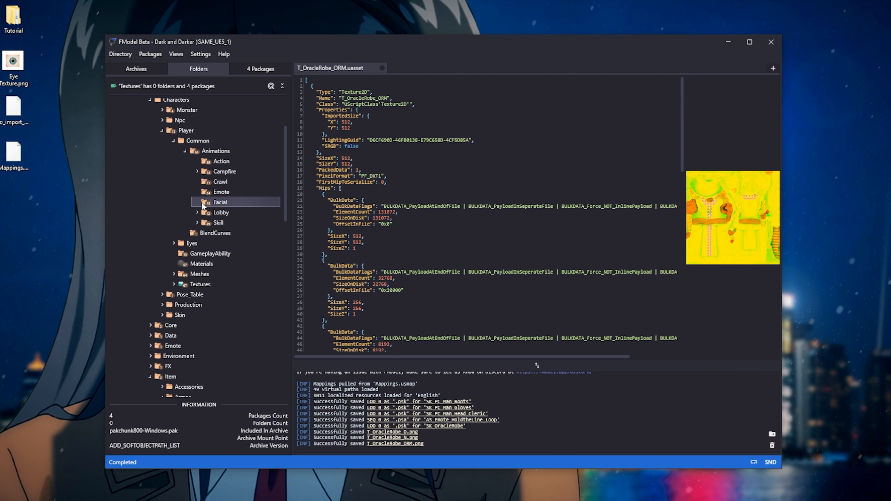
left_click(196, 274)
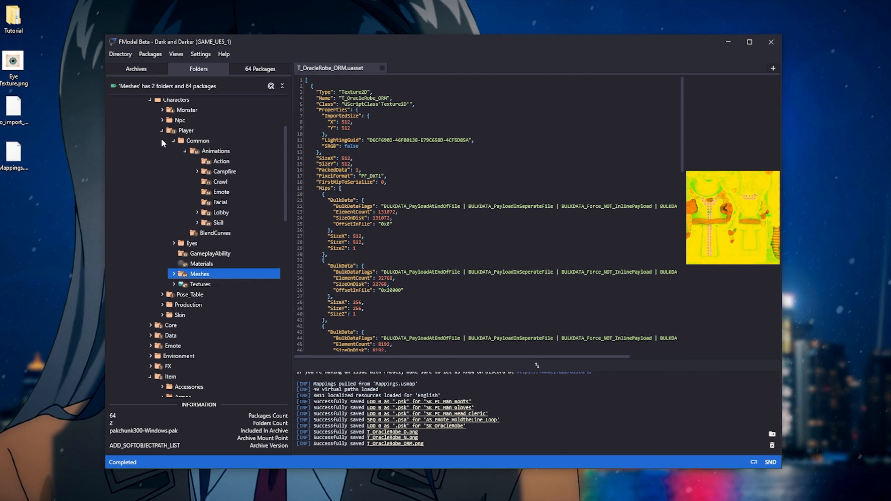
left_click(191, 285)
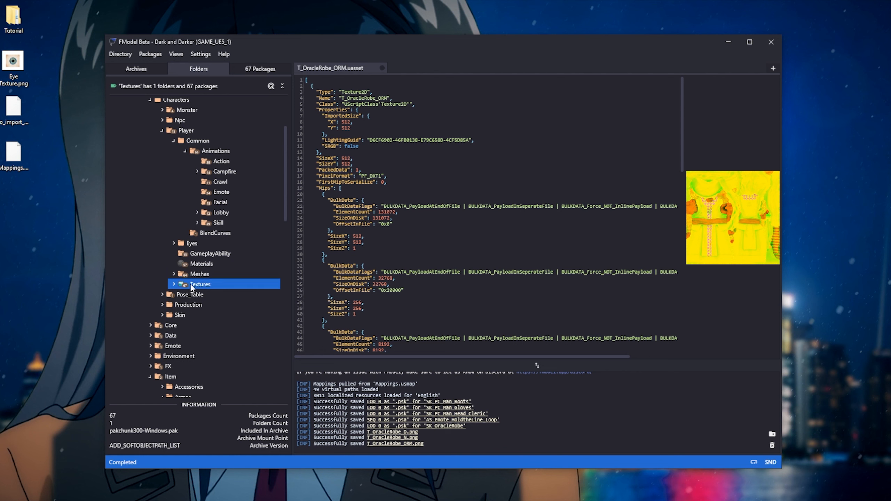
left_click(247, 70)
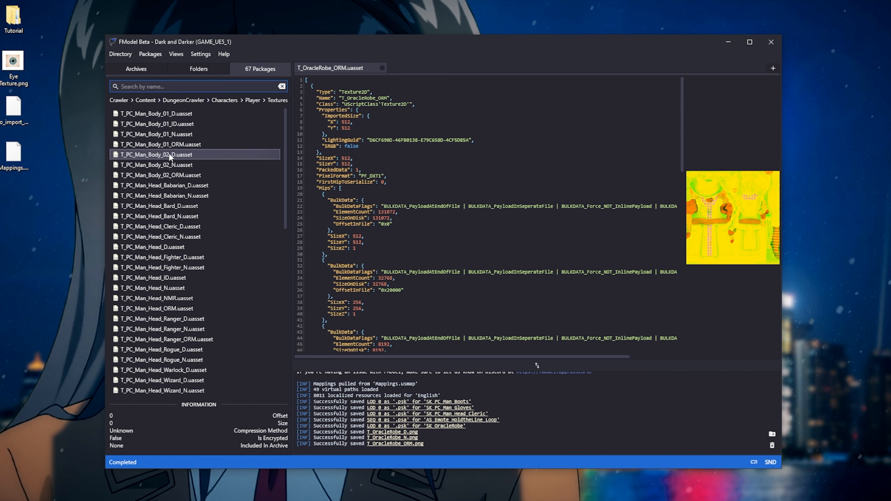
Step: Save the D, N and ORM textures of both T_PC_Man_Body_01 and T_PC_Man_Body_02 as .png files
left_click(177, 114)
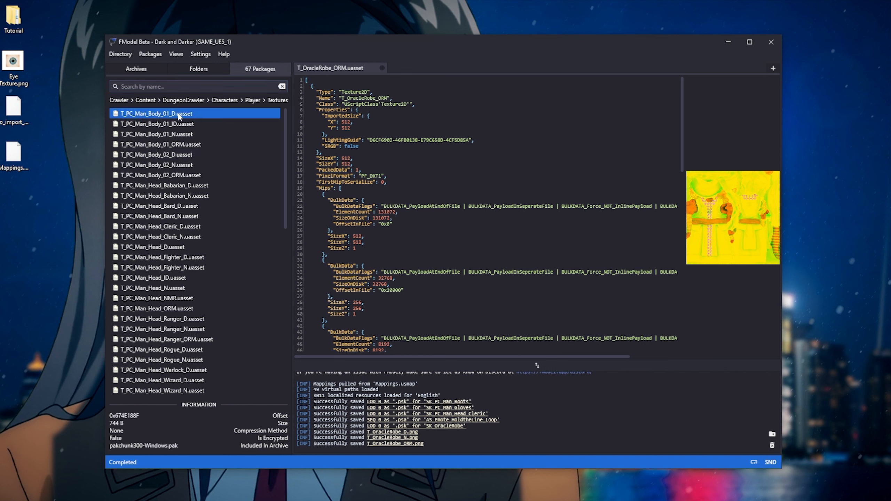
left_click(202, 135, "ctrl")
left_click(218, 144, "ctrl")
left_click(232, 155, "ctrl")
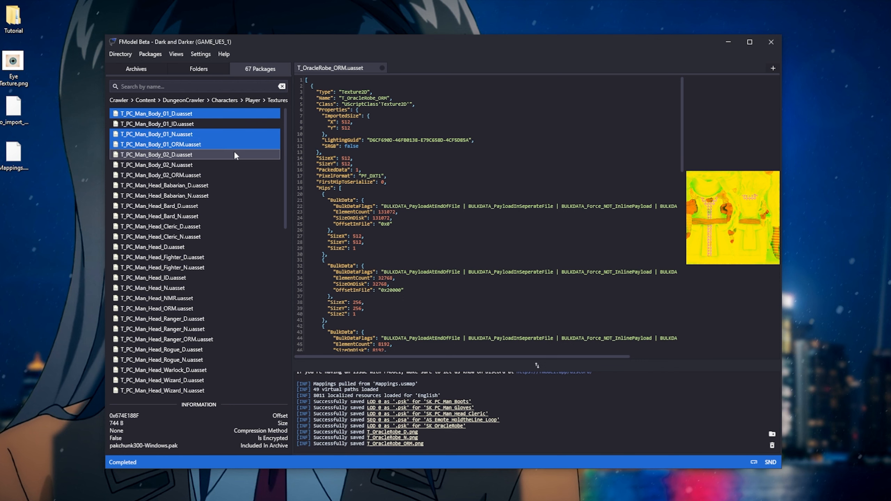
left_click(222, 164, "ctrl")
left_click(222, 174, "ctrl")
right_click(179, 149)
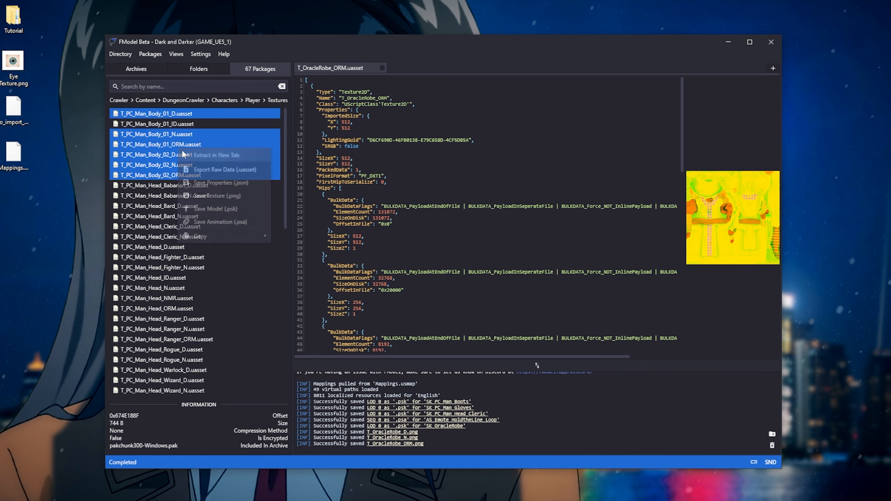
left_click(213, 196)
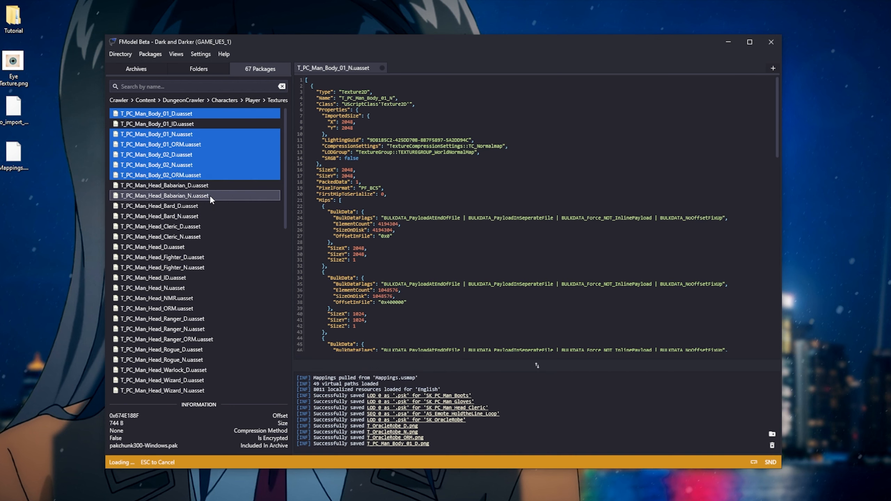
Step: Save the textures of T_PC_Man_Head_Cleric_D and T_PC_Man_Head_Cleric_N as .png files
left_click(197, 226)
left_click(194, 237, "ctrl")
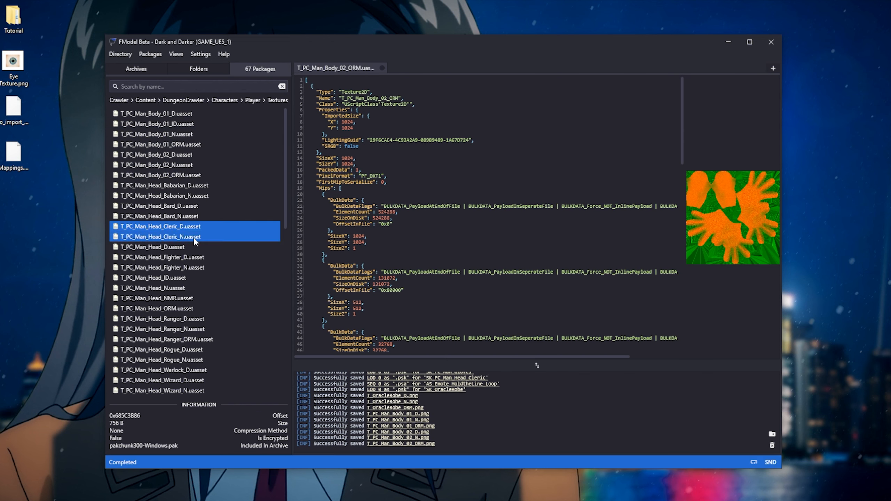
right_click(194, 239)
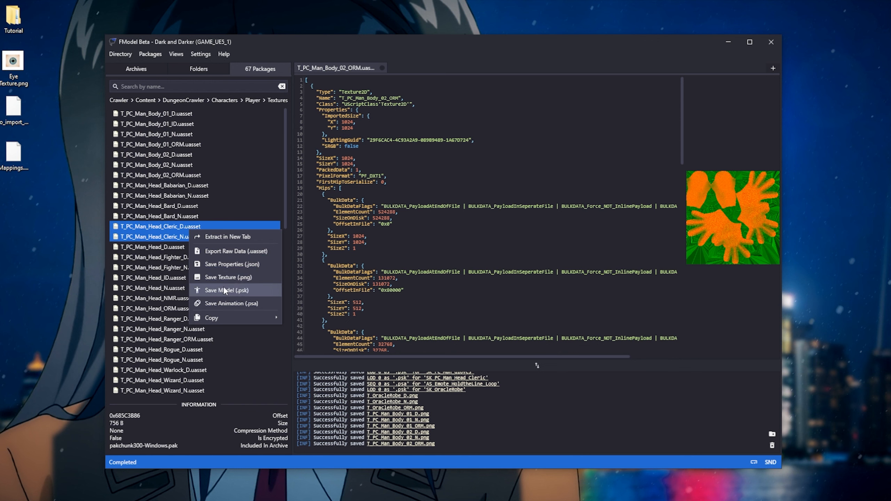
left_click(228, 277)
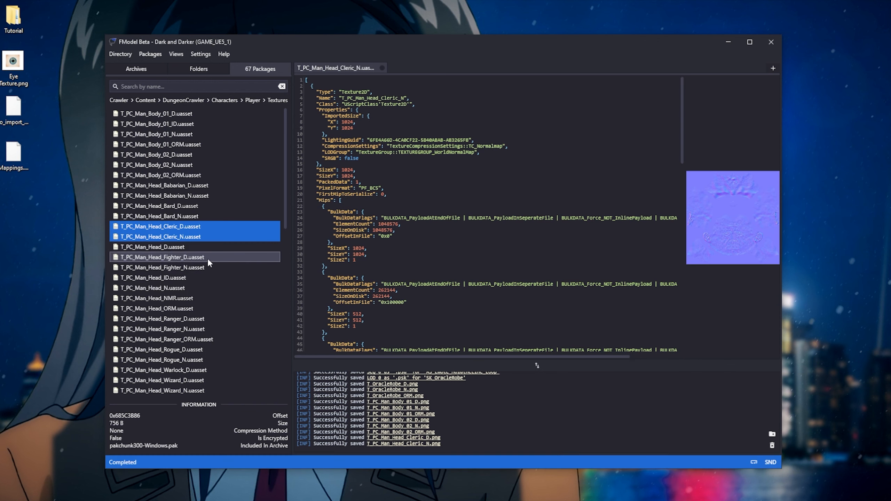
Step: Save the texture of T_PC_Man_Head_ORM.uasset as a .png file
left_click(175, 308)
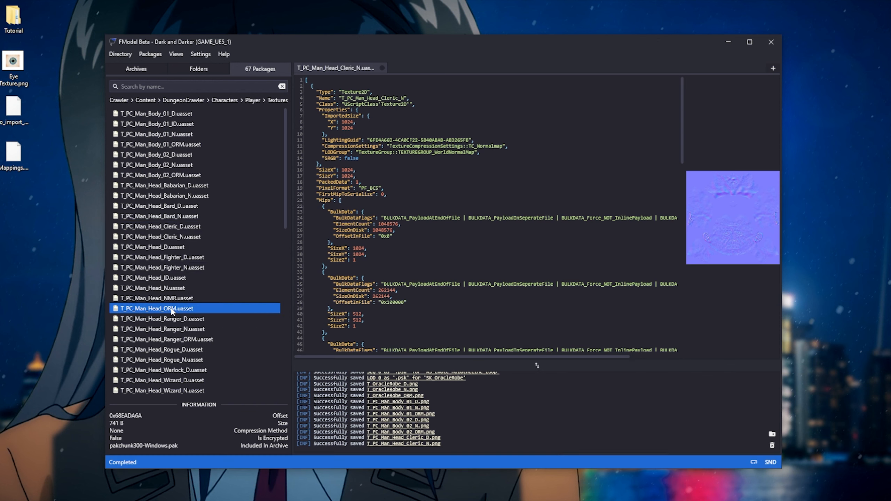
right_click(175, 310)
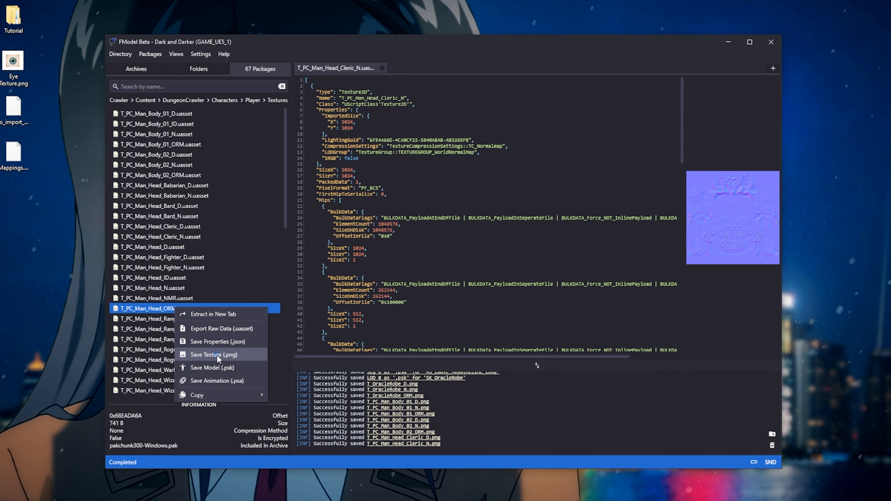
left_click(217, 355)
scroll(216, 354, "down", 1)
scroll(215, 355, "down", 1)
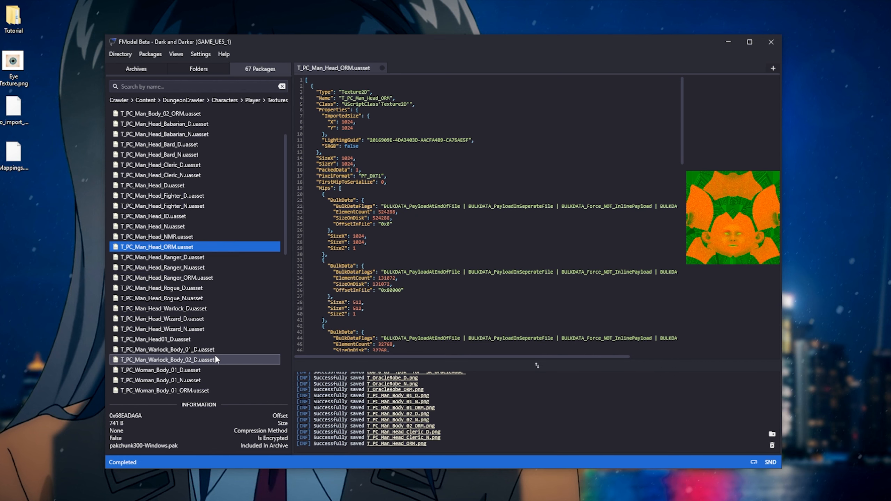
scroll(214, 355, "up", 2)
scroll(213, 355, "down", 1)
scroll(213, 351, "down", 3)
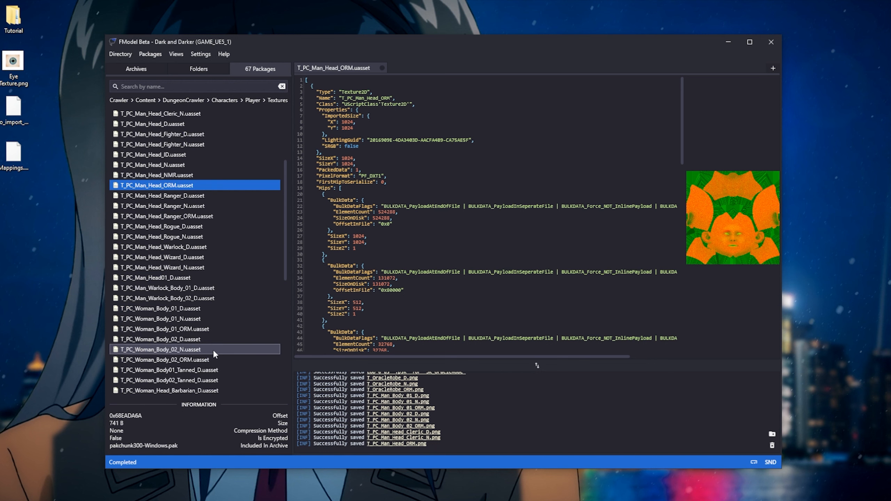
scroll(223, 267, "up", 1)
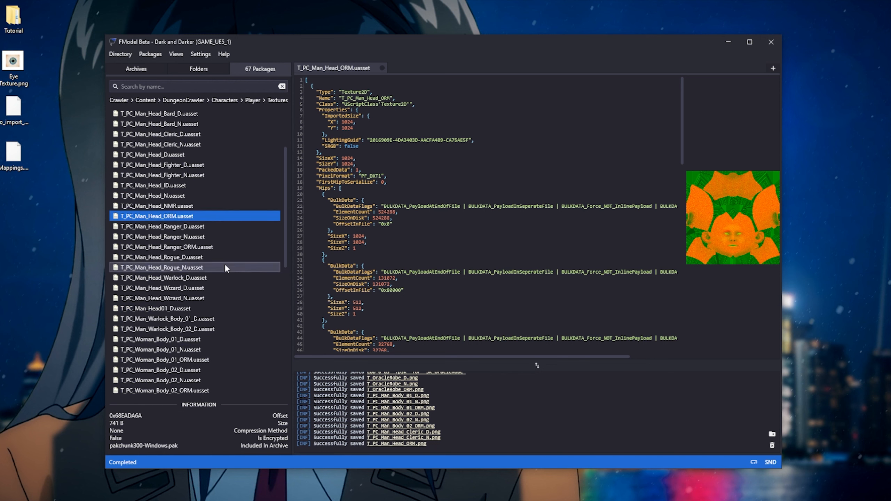
Step: Expand the player Textures folder and list the packages in its Hair subfolder
left_click(214, 68)
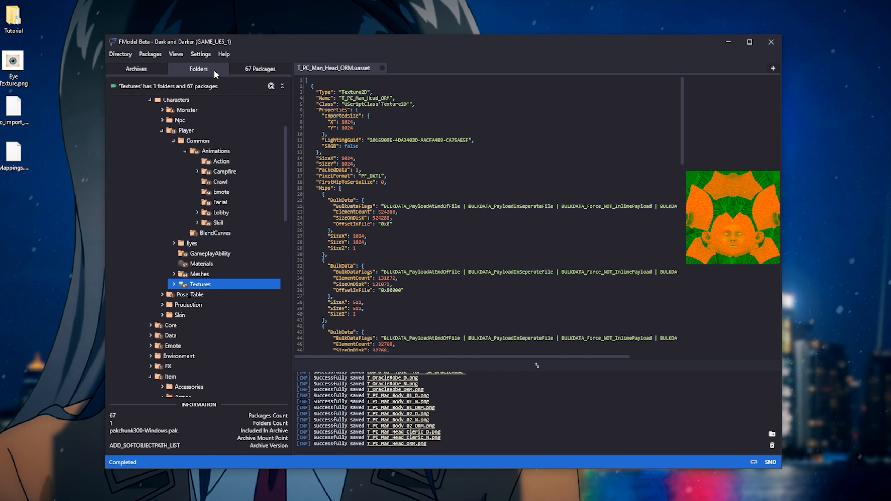
left_click(174, 285)
left_click(195, 293)
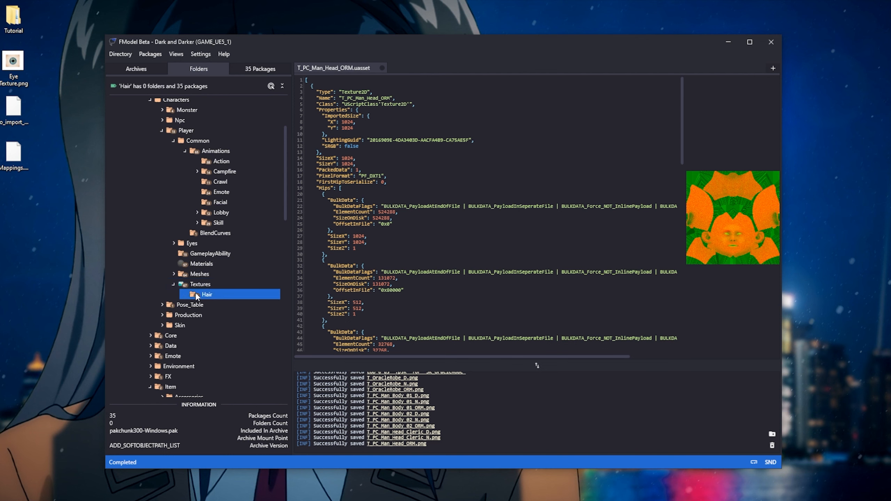
left_click(253, 69)
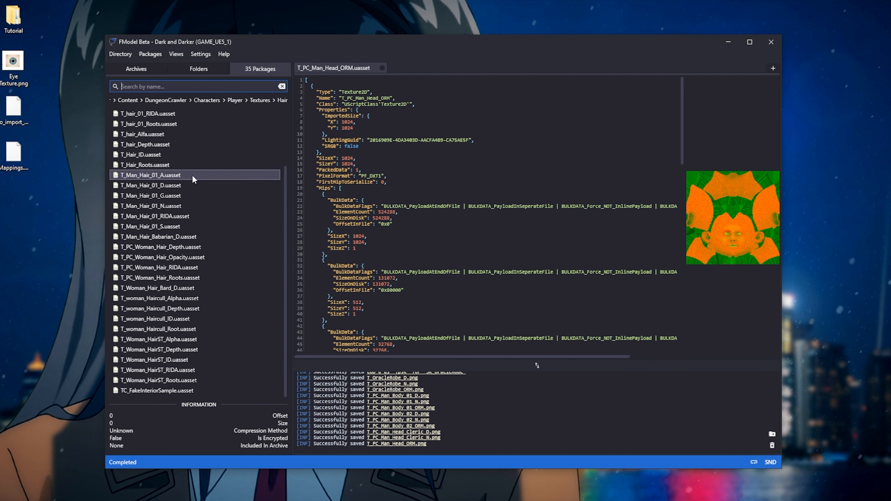
Step: Save the texture of T_hair_Depth.uasset as a .png file
left_click(170, 145)
right_click(170, 144)
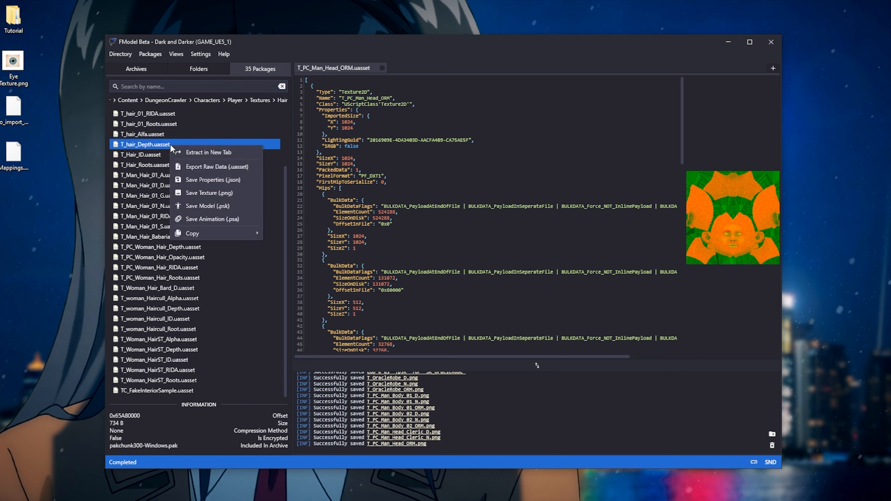
left_click(214, 193)
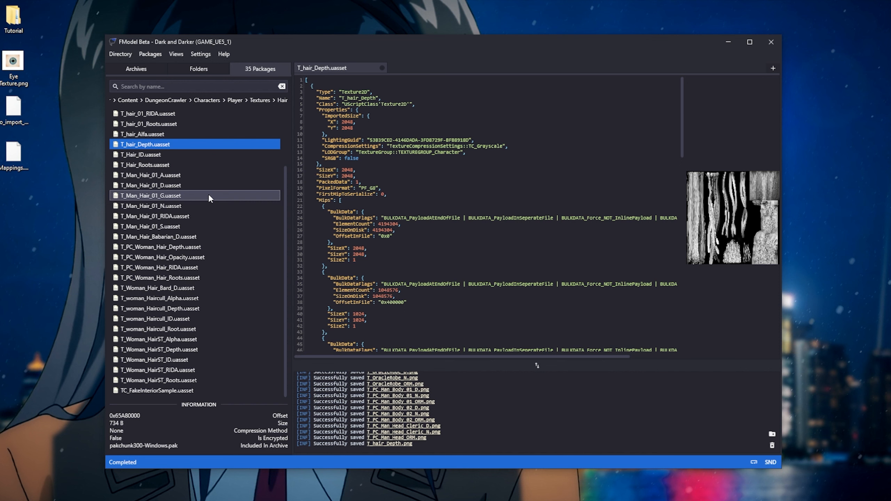
Step: Save the textures of T_Man_Hair_01_N and T_Man_Hair_01_D as .png files, and return to the folder tree
left_click(182, 208)
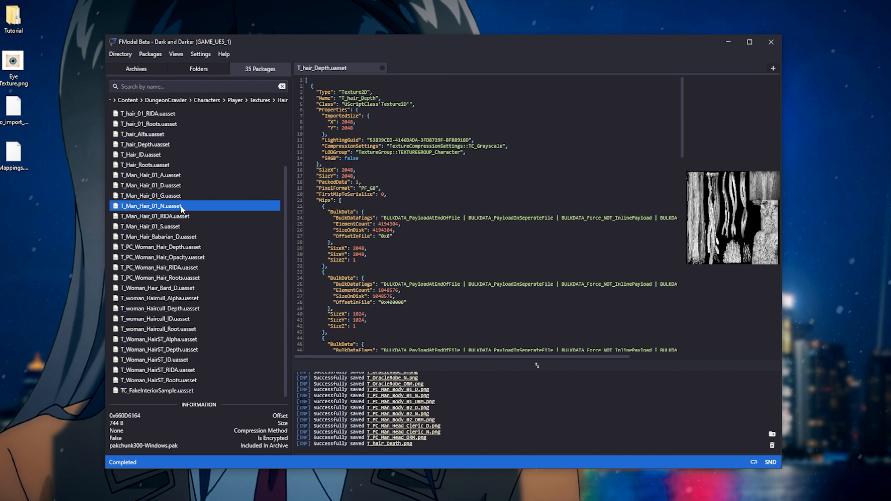
right_click(181, 209)
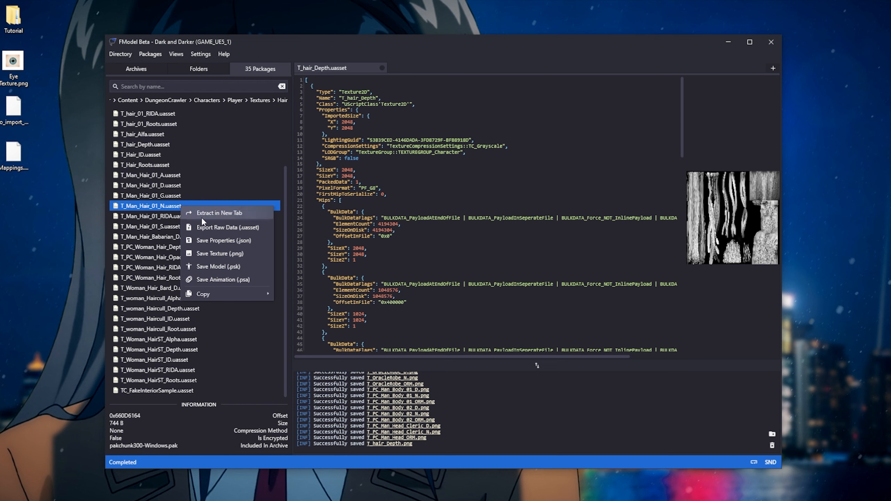
left_click(224, 254)
left_click(180, 189)
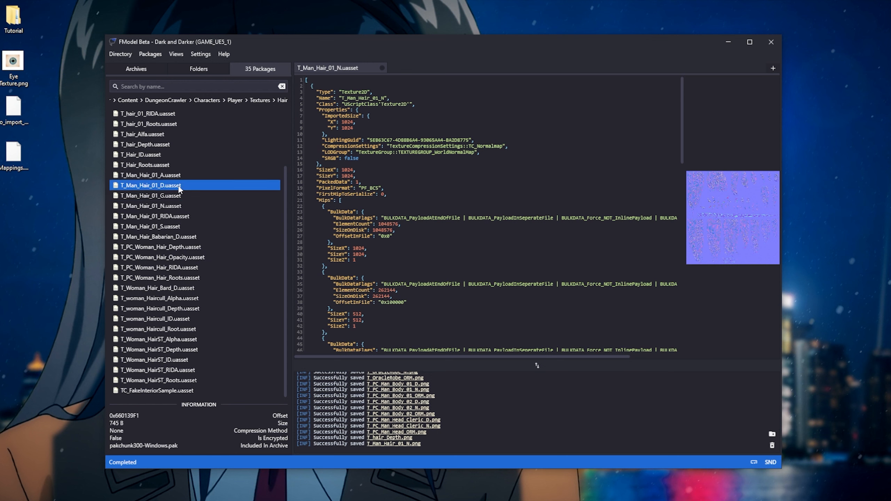
right_click(180, 186)
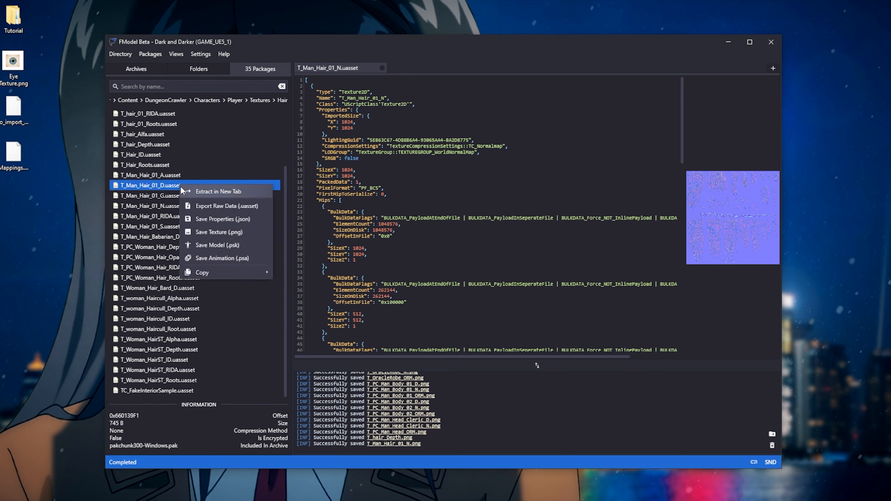
left_click(225, 231)
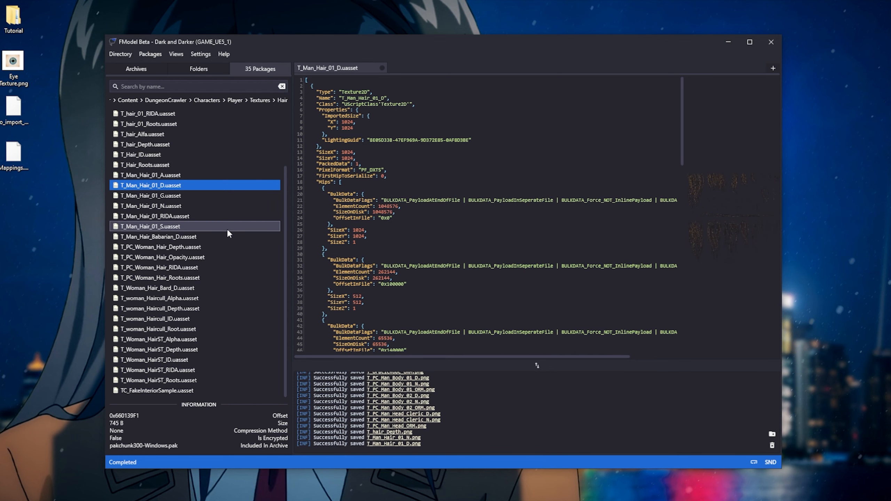
left_click(198, 69)
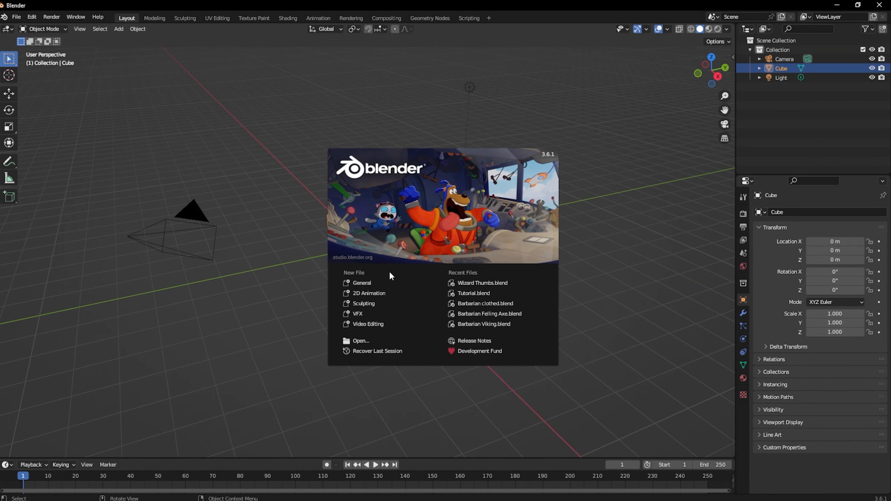
Step: Switch to Blender and start a new General file
left_click(374, 284)
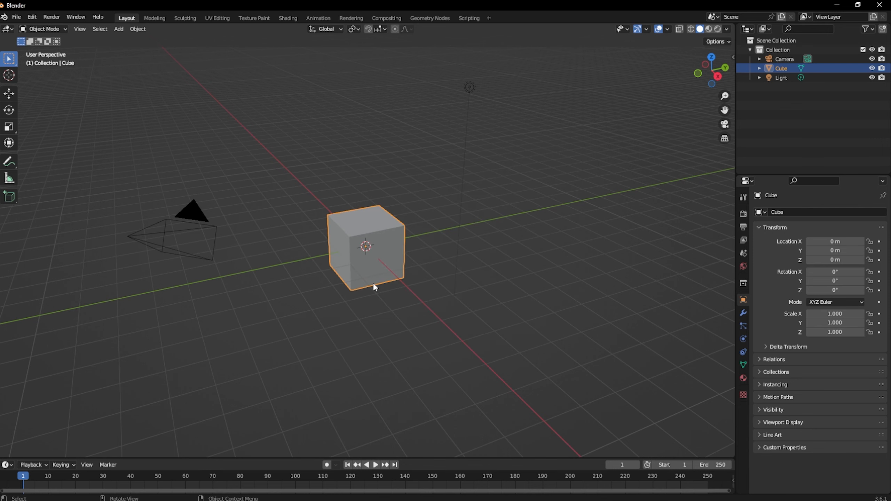
Step: Delete the default cube from the scene
key("Delete")
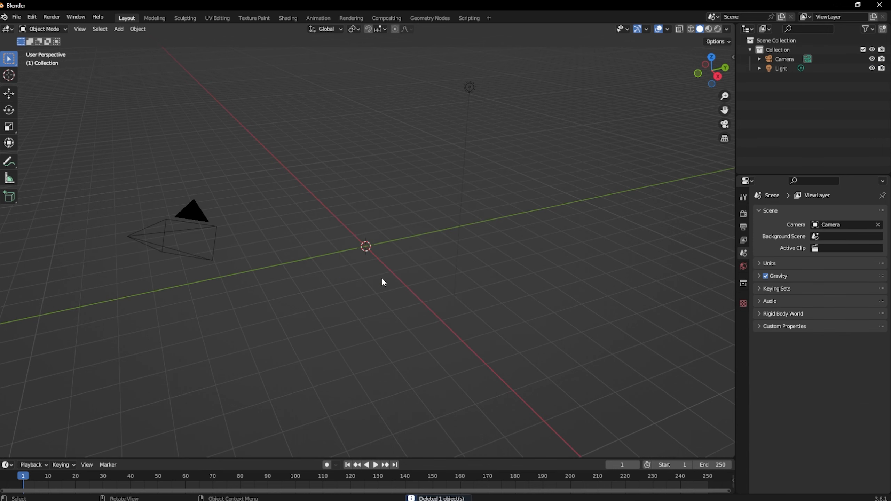
middle_click_drag(382, 278, 294, 158)
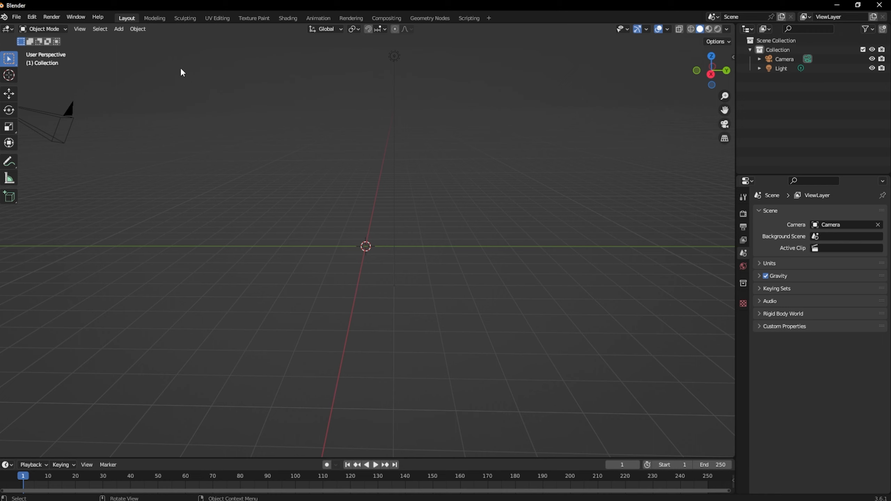
Step: Find the Import Unreal Skeleton Mesh (.psk)/Animation Set (.psa) add-on by searching for "psa", toggle it so it is enabled, and close the preferences
left_click(35, 18)
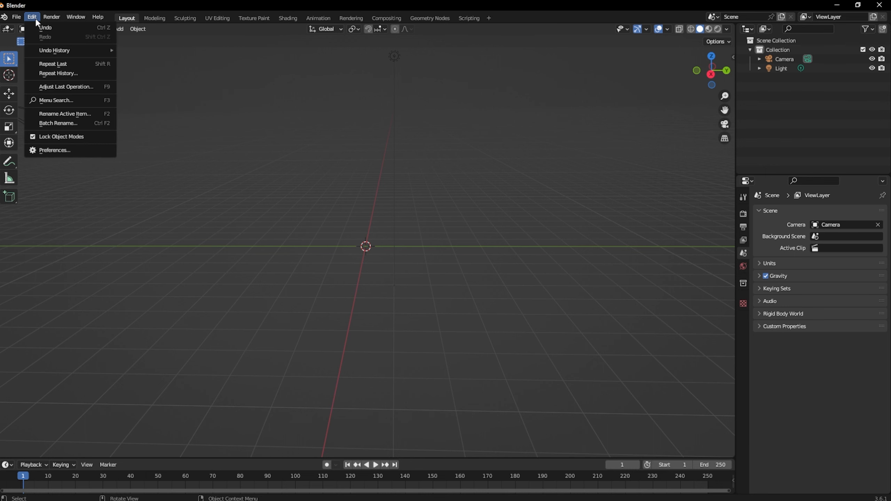
left_click(76, 151)
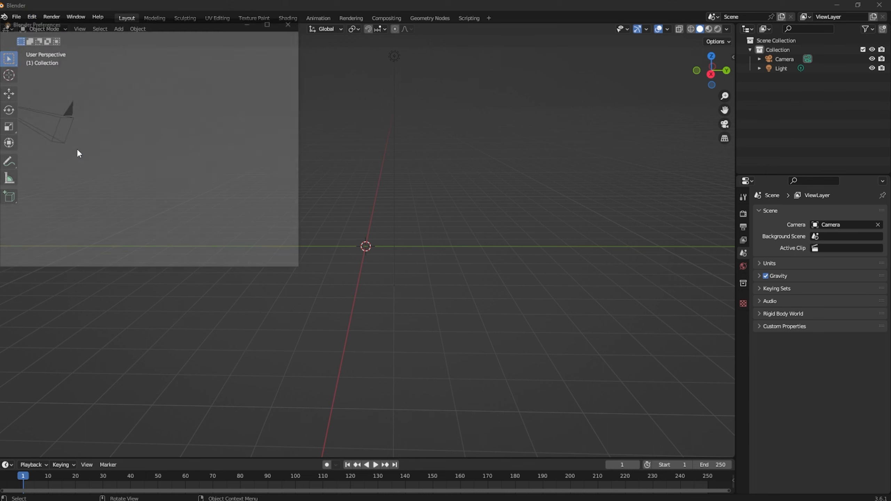
left_click_drag(96, 19, 170, 27)
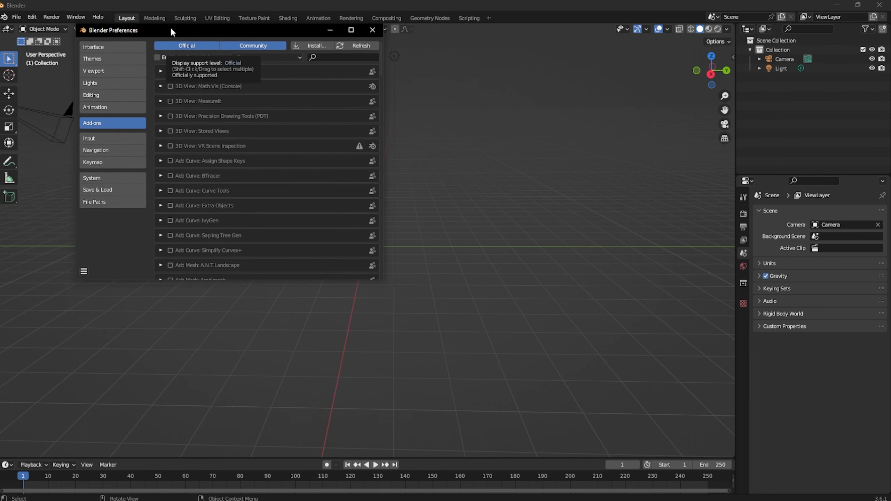
left_click(323, 57)
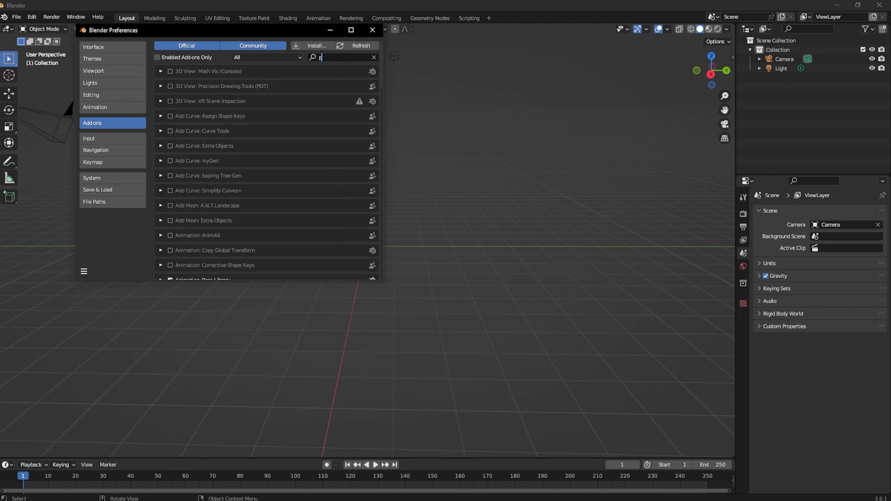
type("psa")
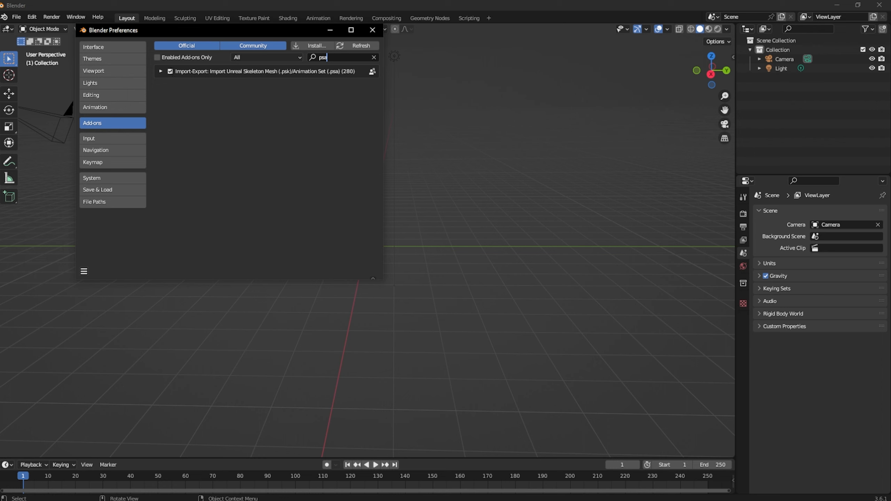
left_click(170, 72)
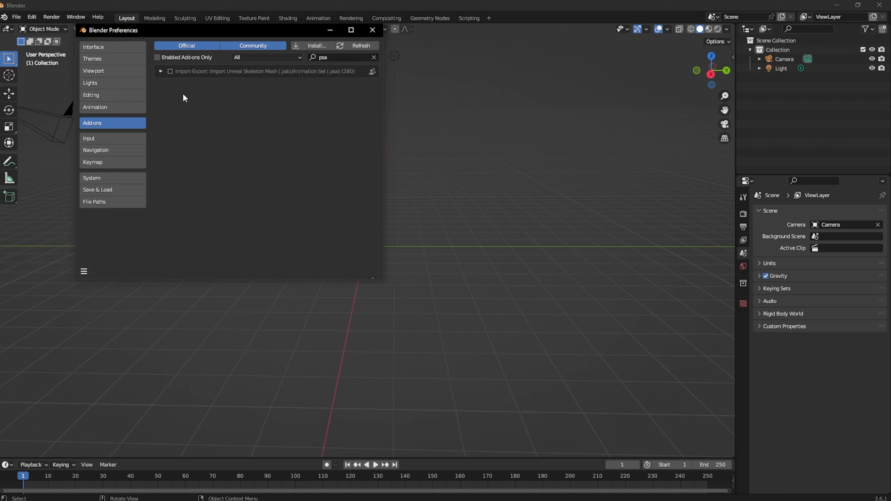
left_click(171, 71)
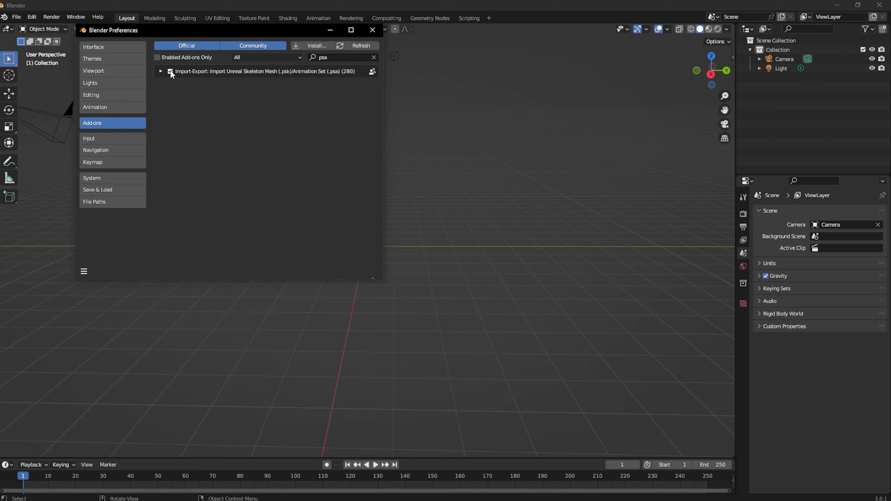
left_click(373, 30)
Step: Start a Skeleton Mesh (.psk) import and browse to the Tutorial folder on the Desktop
left_click(23, 18)
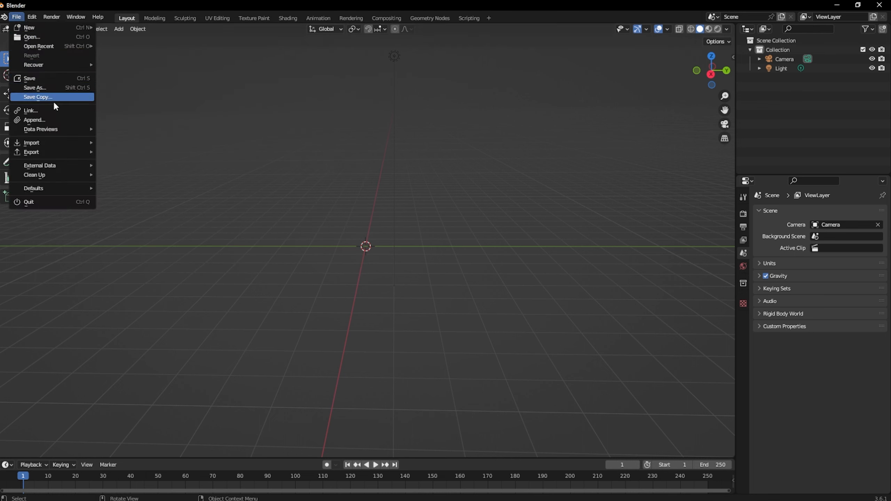
mouse_move(53, 143)
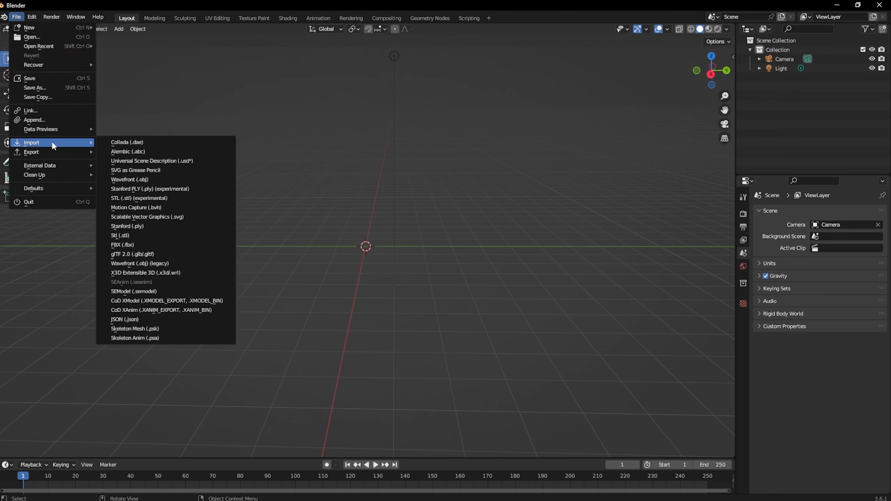
left_click(166, 329)
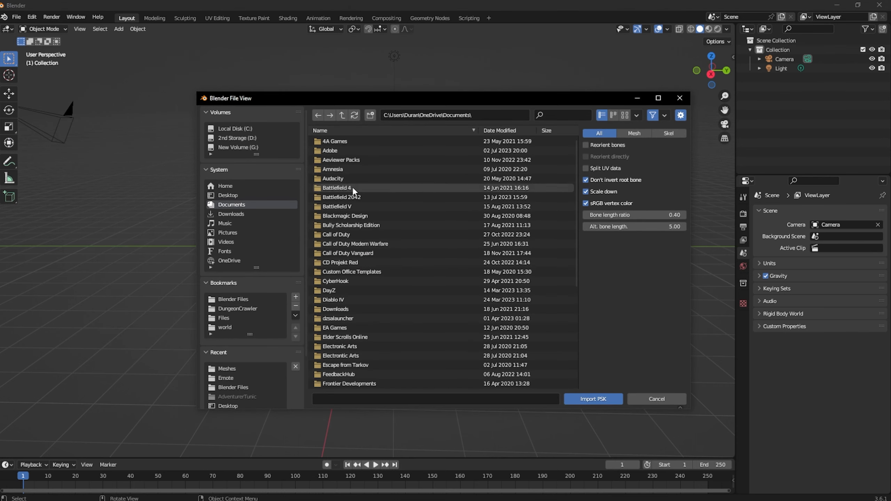
left_click(241, 194)
left_click(332, 160)
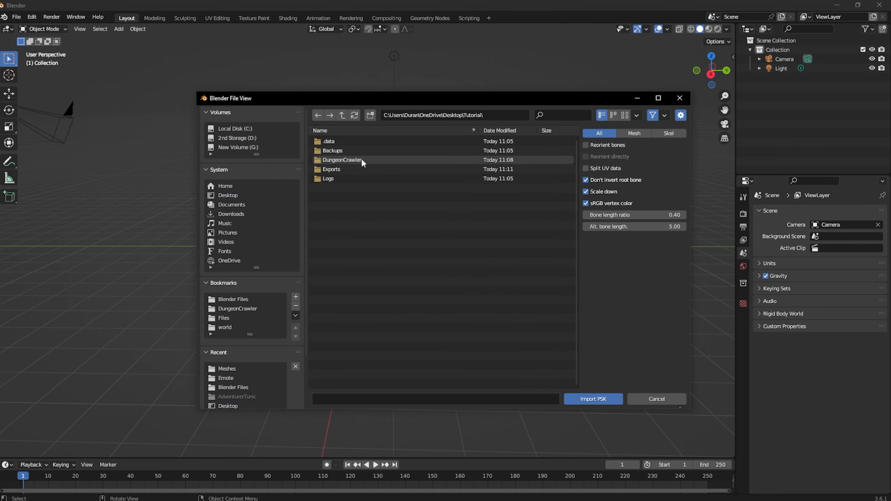
left_click(361, 160)
left_click(364, 141)
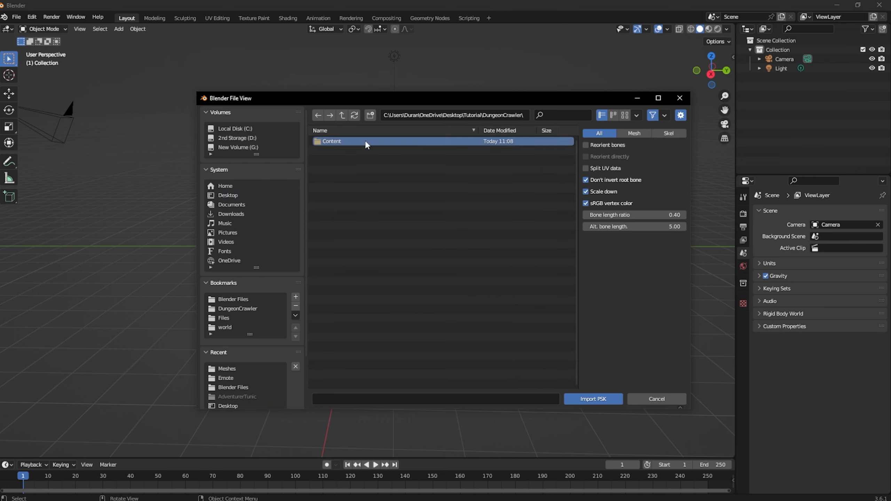
left_click(365, 140)
left_click(342, 115)
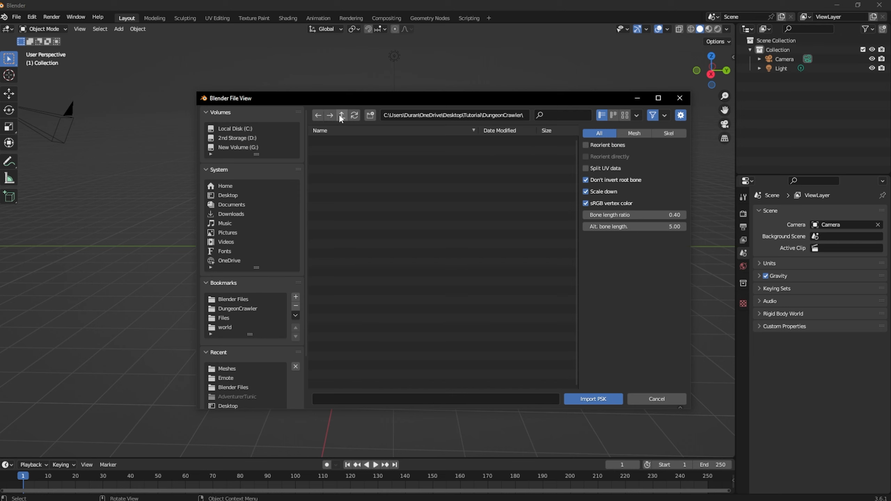
left_click(342, 115)
left_click(341, 115)
Step: Import SK_PC_Man_Gloves_LOD0.psk from DungeonCrawler/Content/DungeonCrawler/Characters/Player/Meshes with the default import options
left_click(340, 160)
left_click(345, 141)
left_click(346, 140)
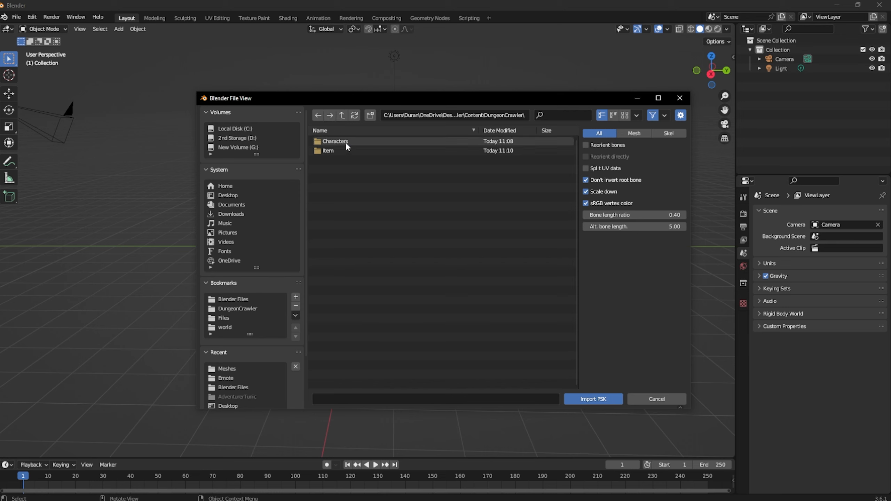
left_click(346, 141)
left_click(345, 141)
left_click(348, 159)
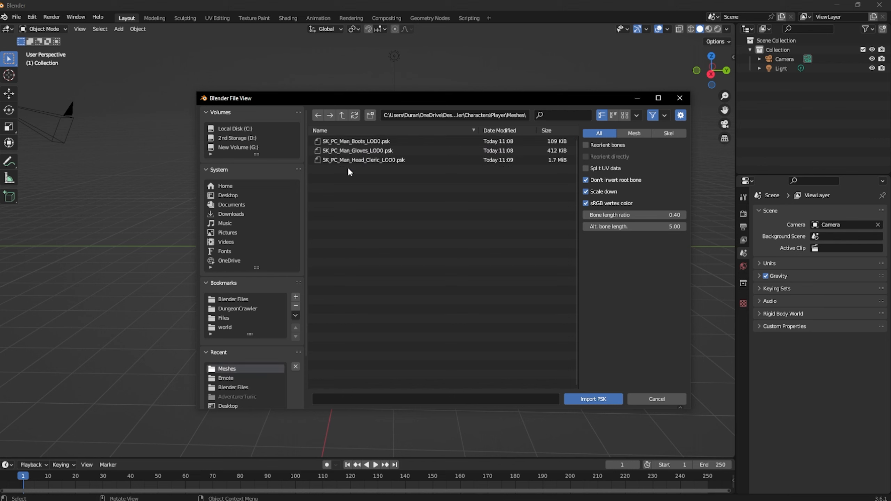
left_click(375, 151)
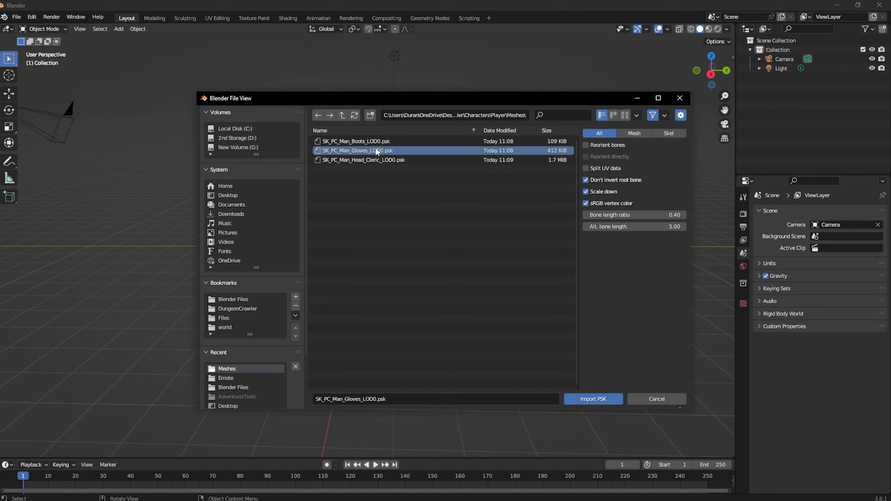
left_click(584, 400)
middle_click_drag(425, 231, 37, 30)
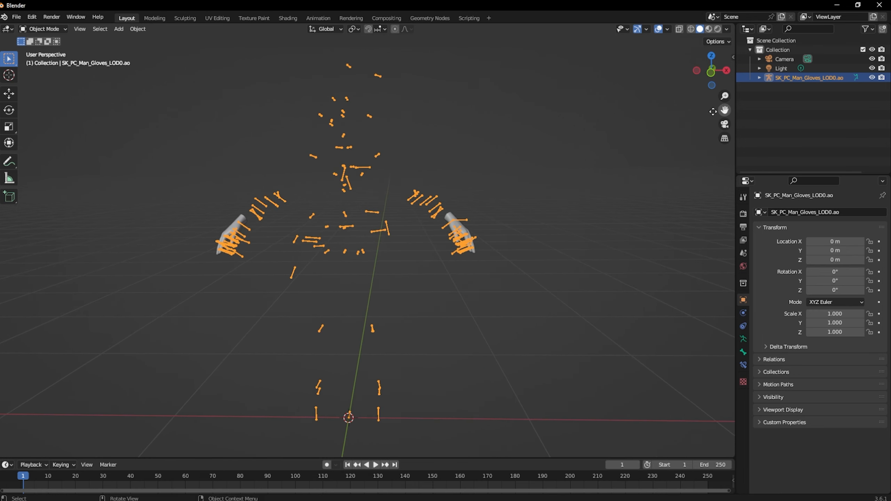
Step: Import the skeleton mesh SK_PC_Man_Boots_LOD0.psk from the same Meshes folder
left_click(17, 16)
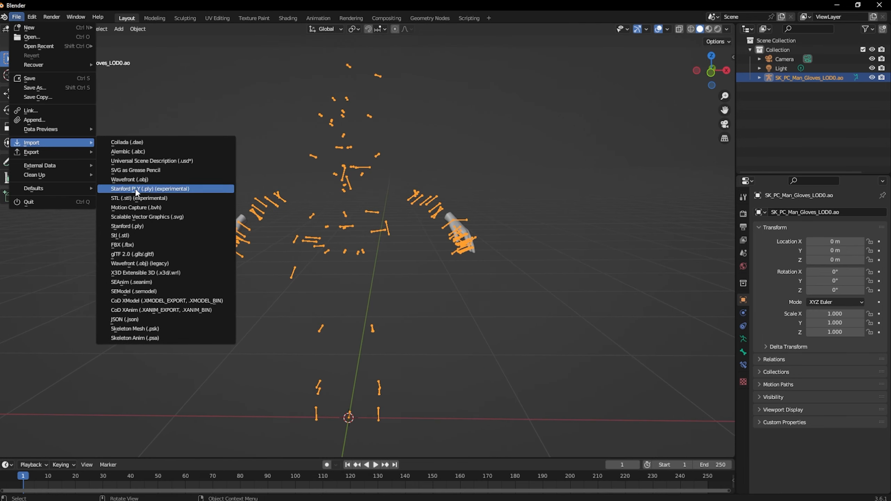
left_click(154, 329)
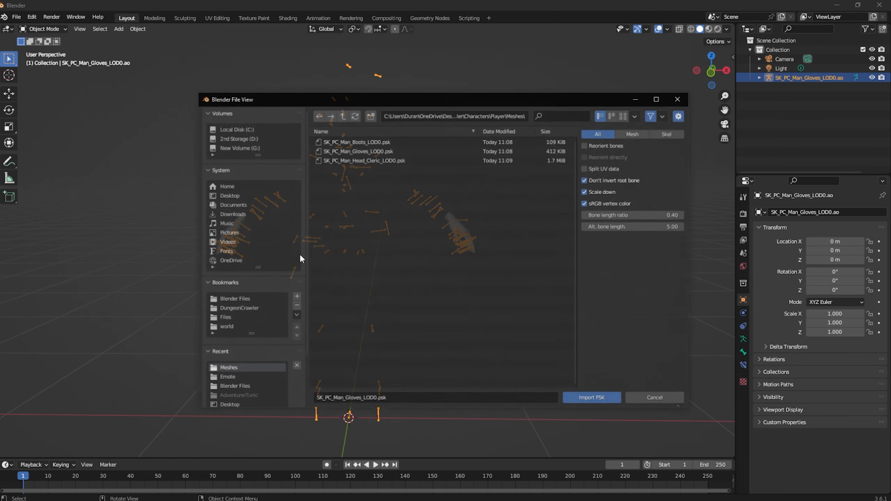
left_click(376, 151)
left_click(377, 142)
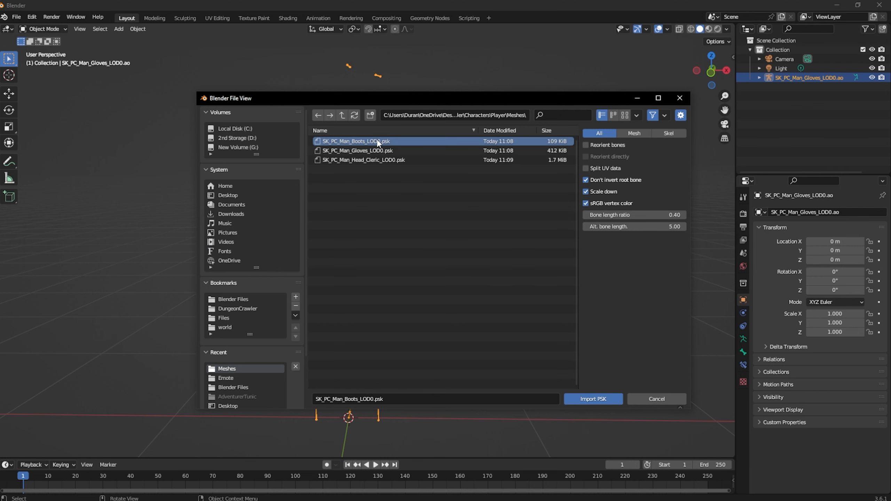
left_click(583, 400)
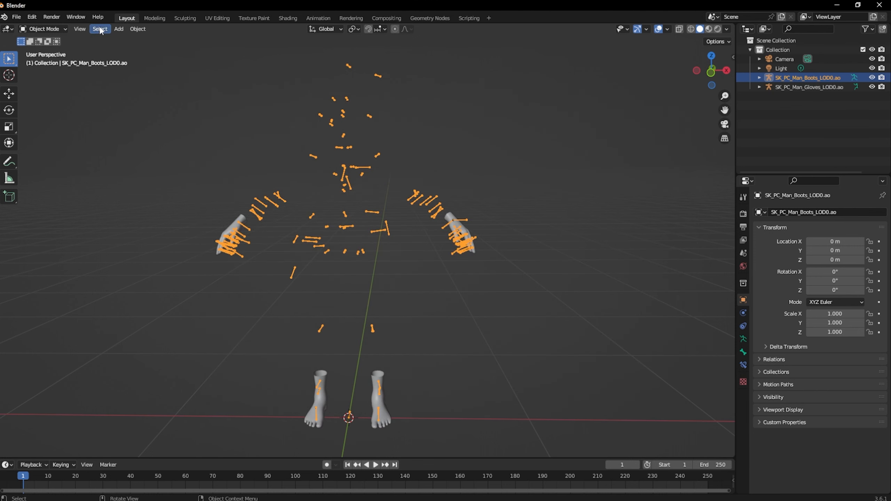
Step: Import the skeleton mesh SK_PC_Man_Head_Cleric_LOD0.psk from the Meshes folder
left_click(20, 20)
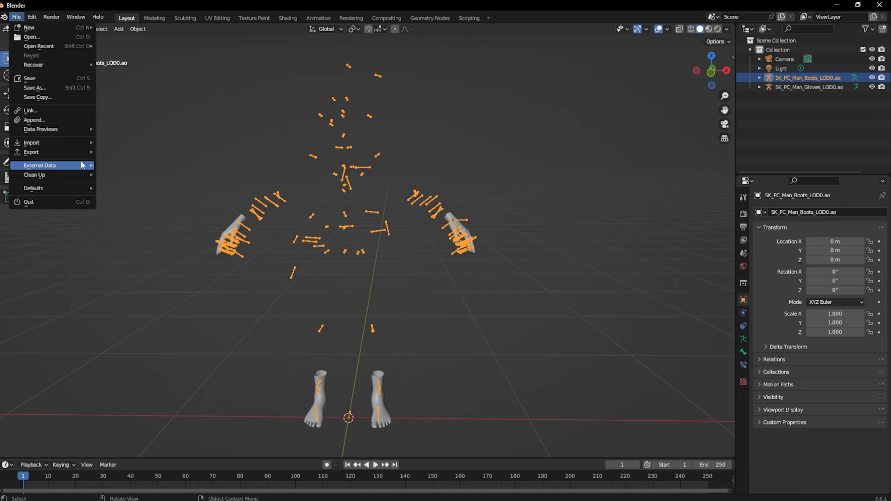
mouse_move(83, 142)
left_click(178, 328)
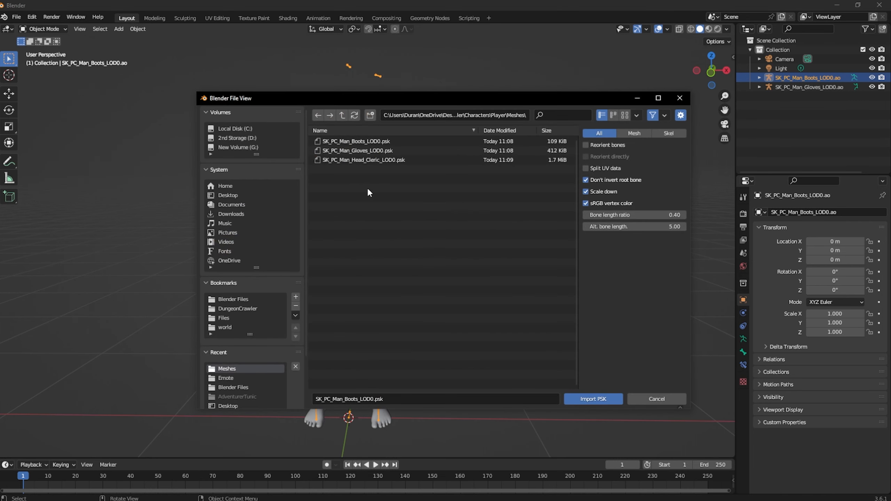
left_click(365, 161)
left_click(581, 400)
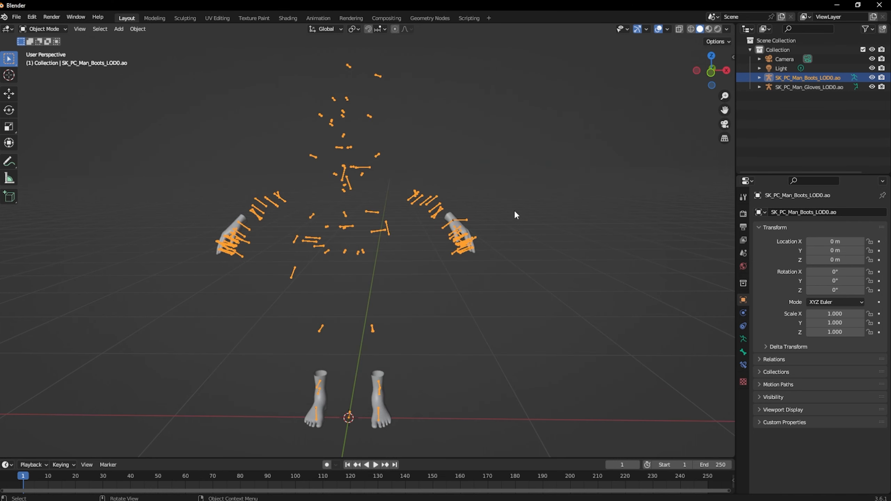
middle_click_drag(507, 194, 489, 200)
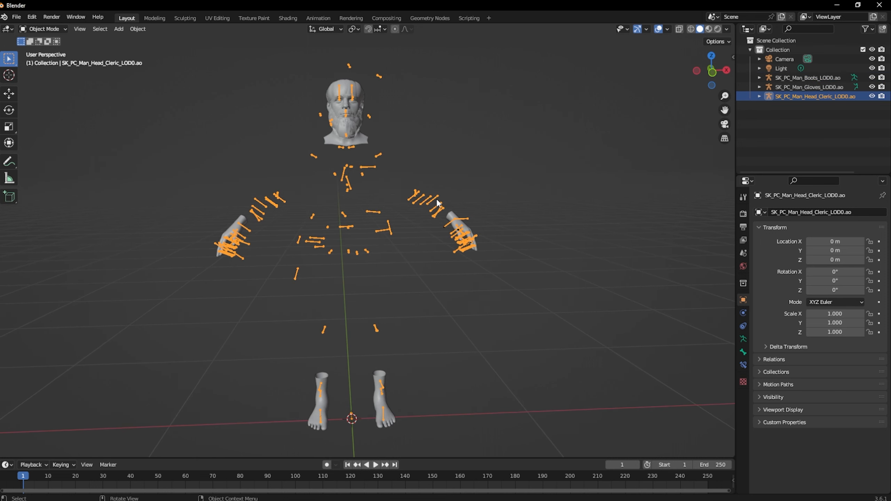
Step: Deselect the head armature and select the gloves mesh in the viewport
middle_click_drag(445, 148, 442, 151)
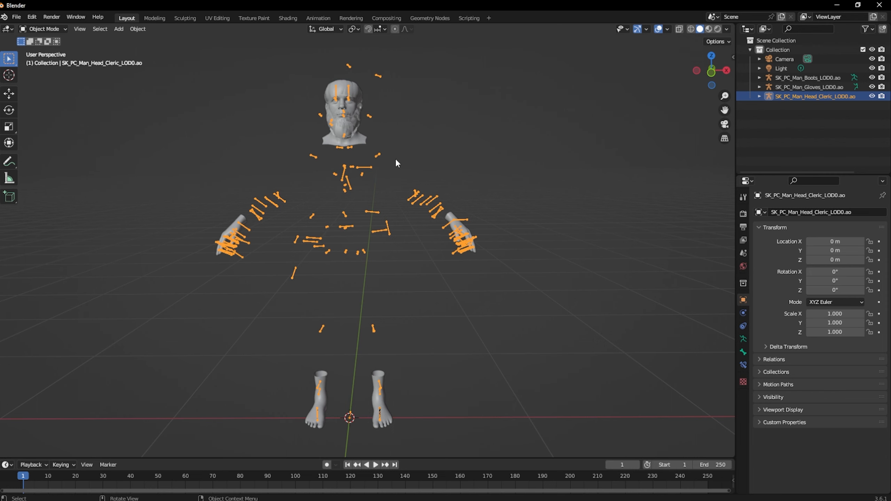
left_click(385, 156)
scroll(400, 155, "up", 1)
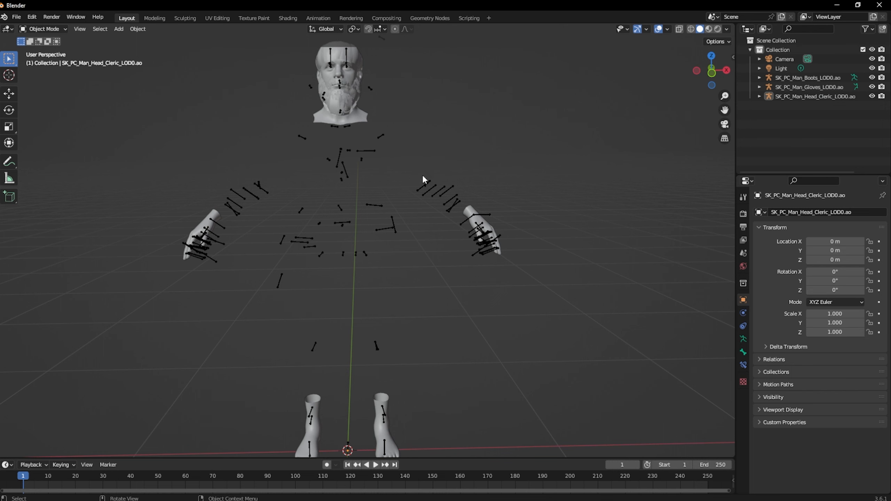
middle_click_drag(461, 206, 225, 224)
left_click(216, 219)
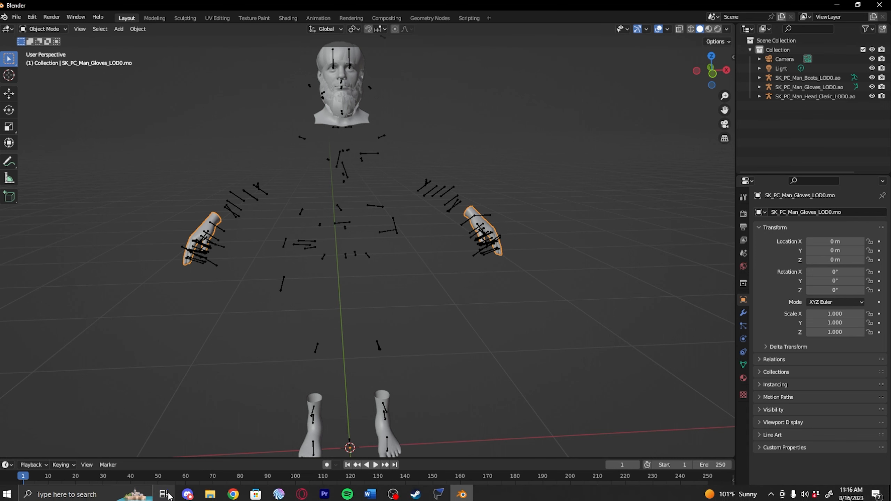
Step: Switch to File Explorer, open the exported Characters/Player/Textures folder inside Tutorial/DungeonCrawler, and move its window clear of the Blender viewport
left_click(188, 493)
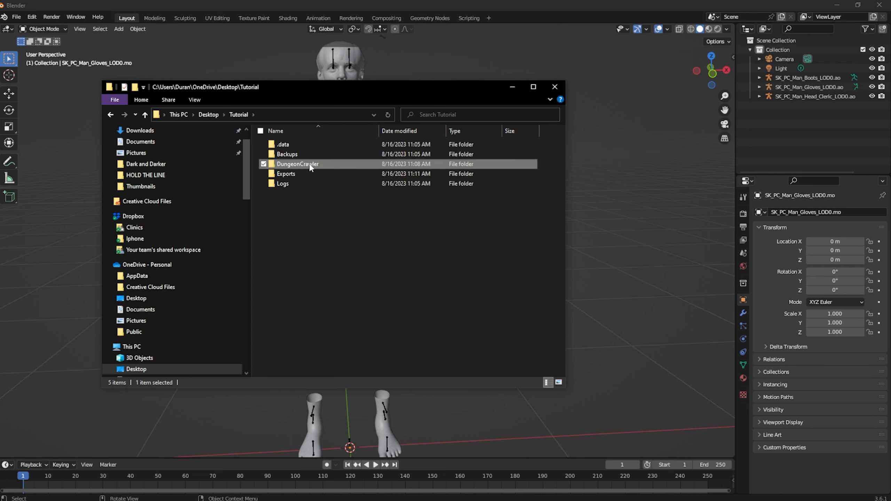
double_click(310, 163)
double_click(315, 144)
double_click(316, 144)
double_click(316, 145)
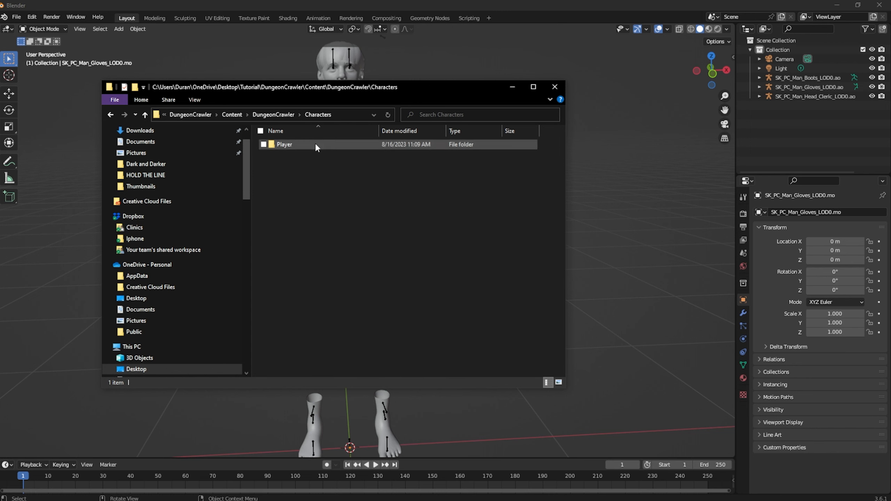
double_click(314, 143)
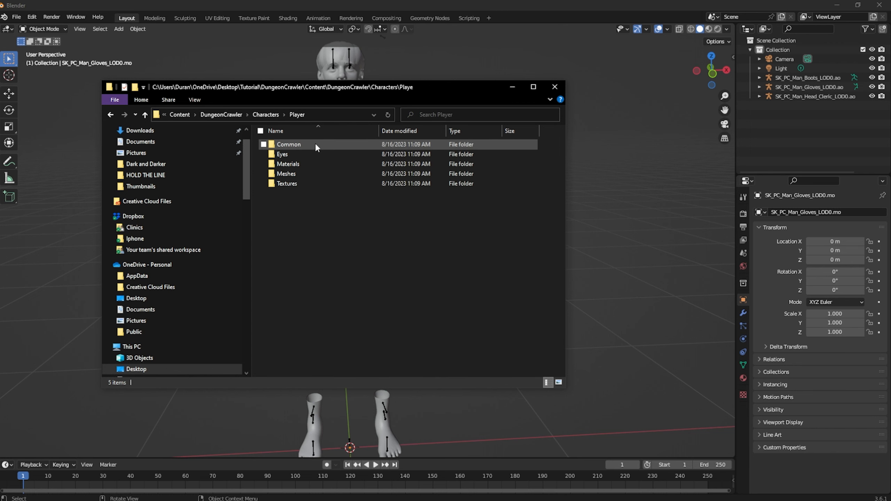
double_click(306, 181)
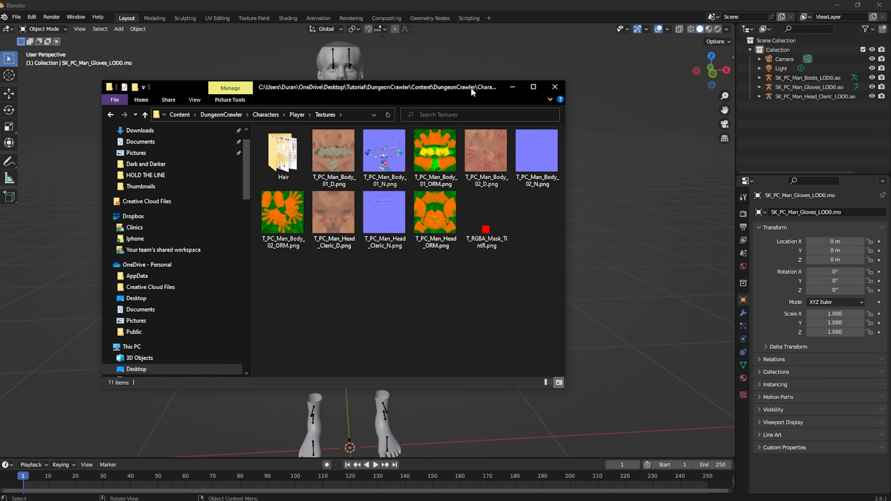
left_click_drag(472, 92, 0, 295)
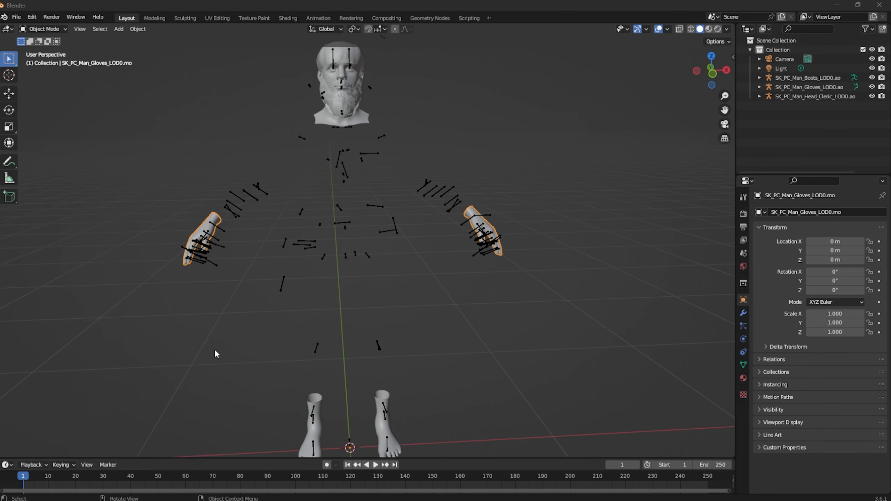
Step: Enlarge the timeline area, turn it into a Shader Editor, and enable nodes for the gloves' MI_PC_Man_Body_02 material
left_click_drag(252, 459, 252, 377)
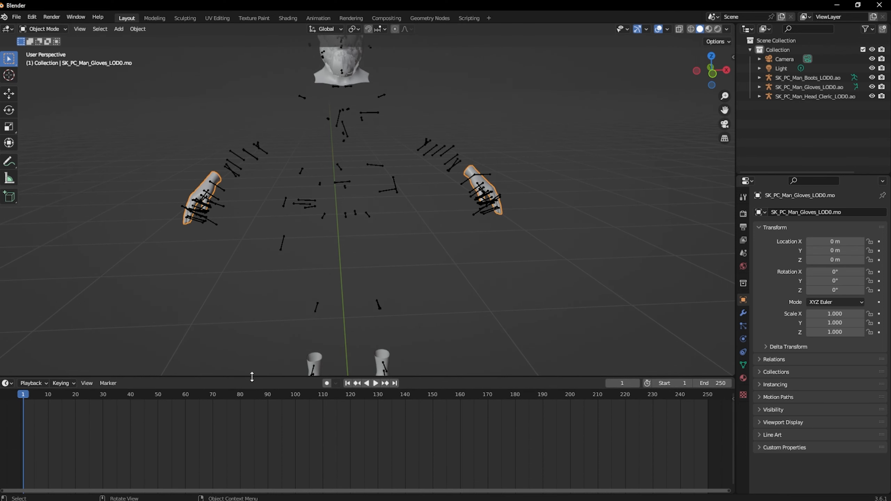
left_click(7, 383)
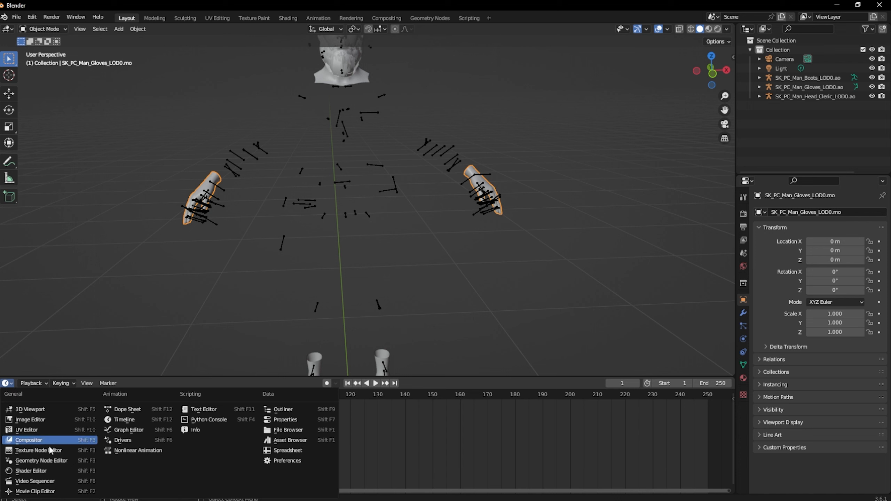
left_click(48, 472)
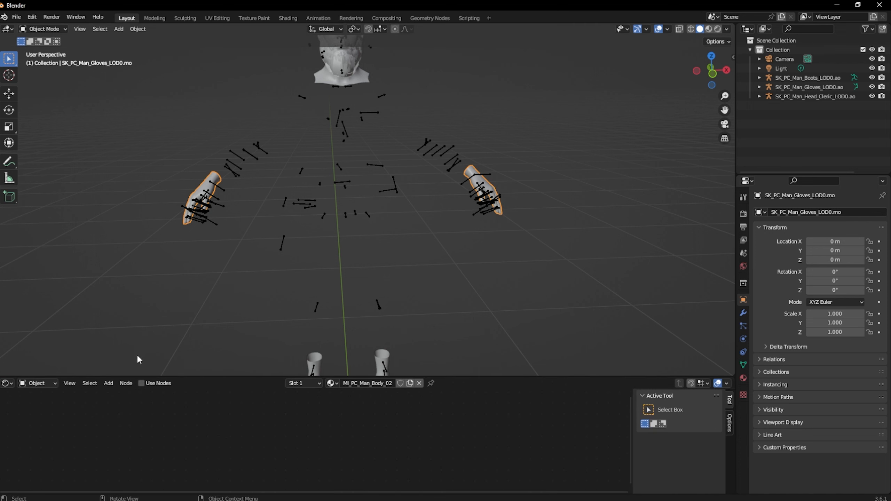
left_click(141, 383)
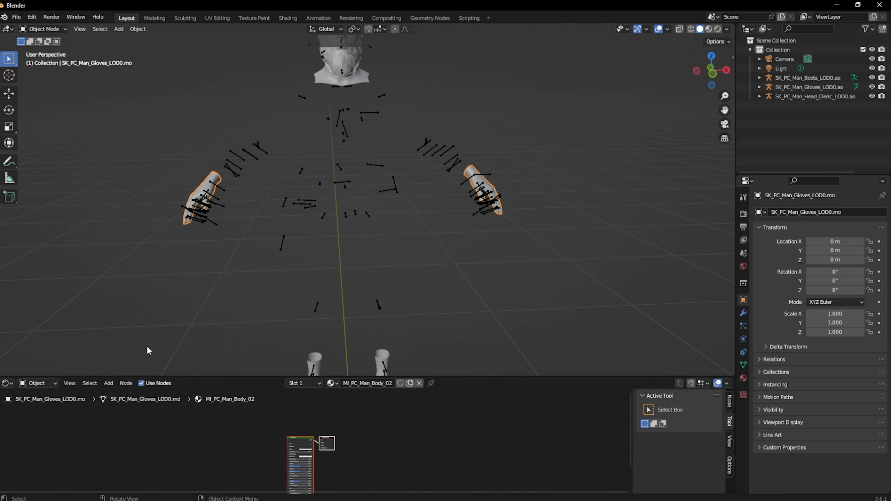
Step: Show the gloves' material properties and enlarge the Shader Editor so the whole Principled BSDF node fits
middle_click_drag(231, 441, 317, 394)
scroll(320, 420, "left", 5, "ctrl")
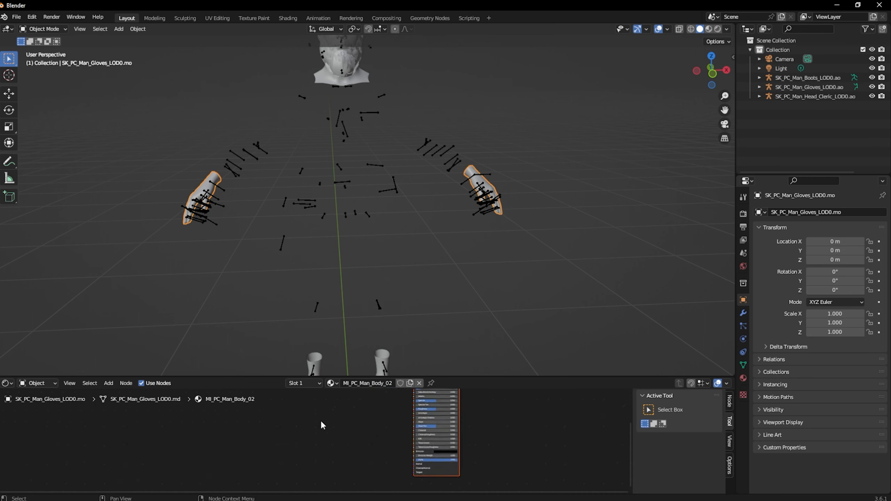
scroll(341, 403, "up", 3)
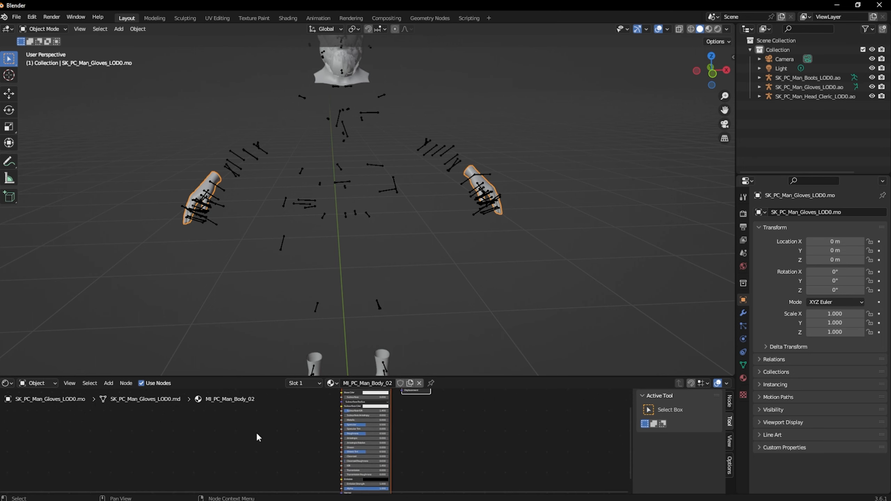
left_click(744, 379)
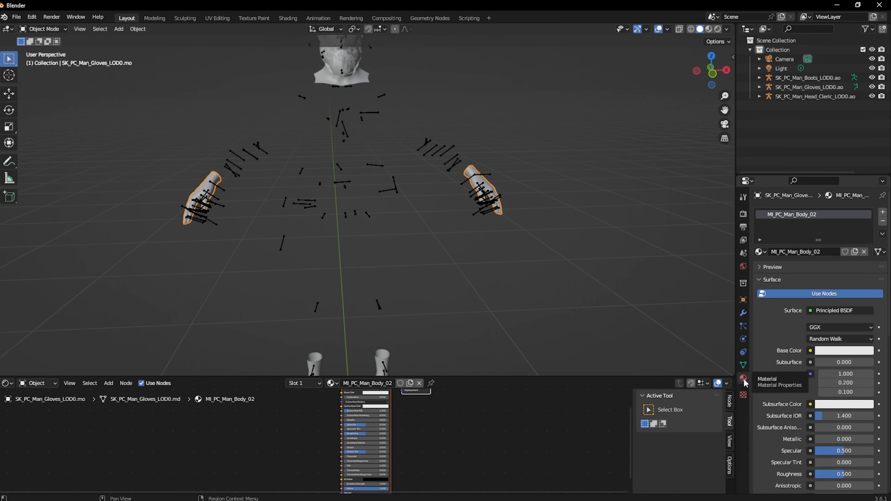
left_click_drag(415, 377, 415, 306)
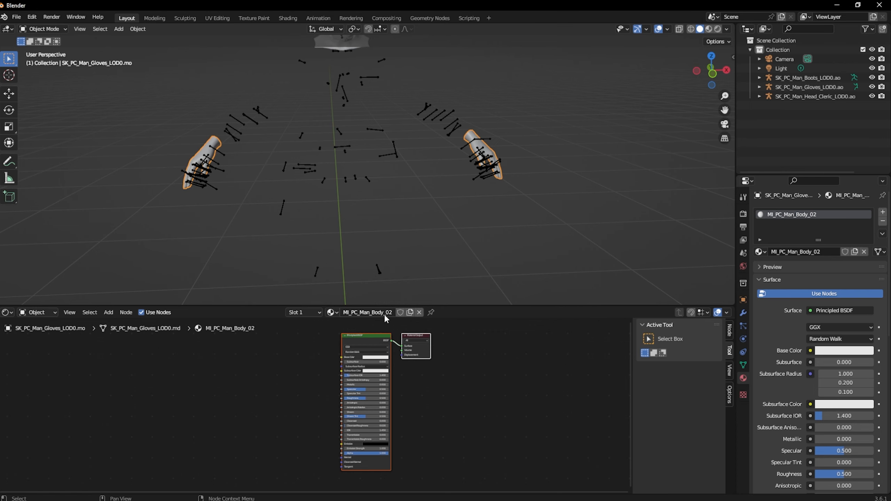
Step: Bring T_PC_Man_Body_02_D.png, T_PC_Man_Body_02_N.png and T_PC_Man_Body_02_ORM.png from File Explorer into the node graph as image textures, and minimize the Explorer window
left_click_drag(0, 161, 416, 118)
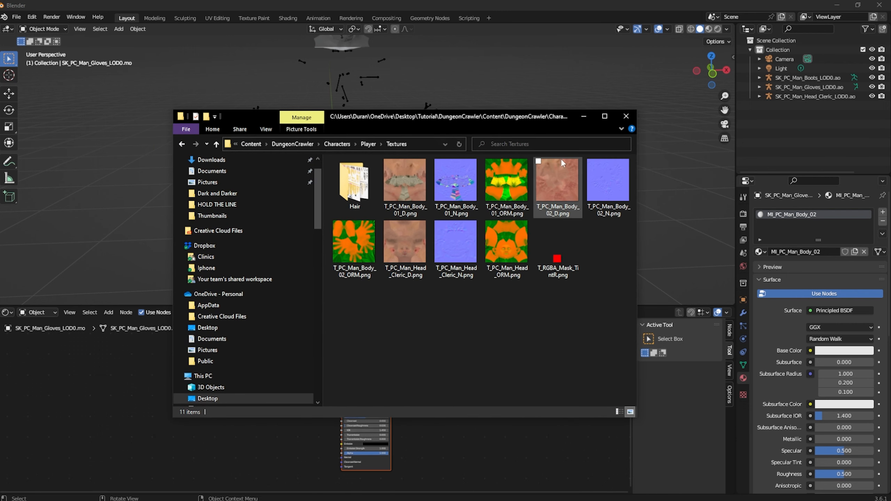
left_click(562, 196)
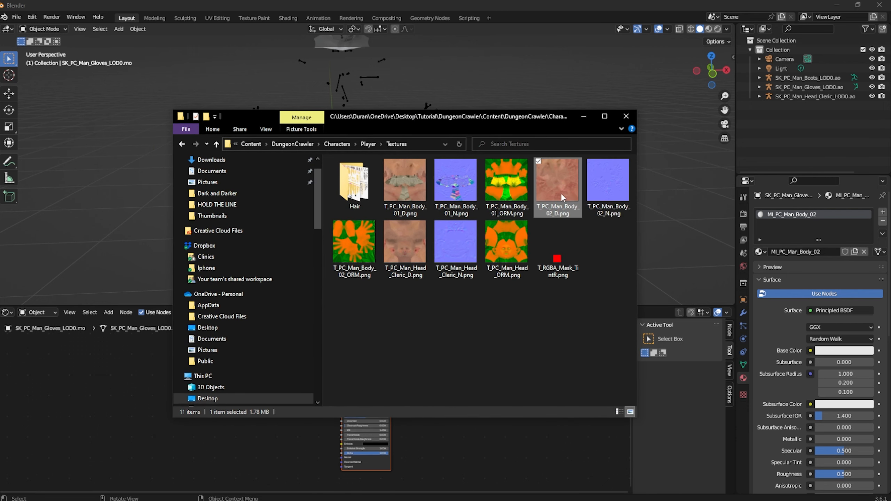
left_click_drag(563, 192, 112, 404)
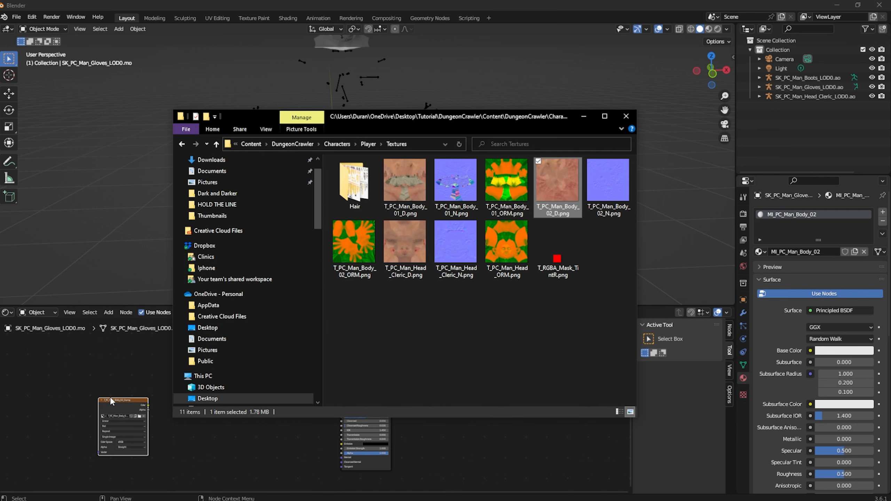
left_click_drag(609, 186, 119, 354)
left_click_drag(354, 242, 57, 421)
left_click(584, 116)
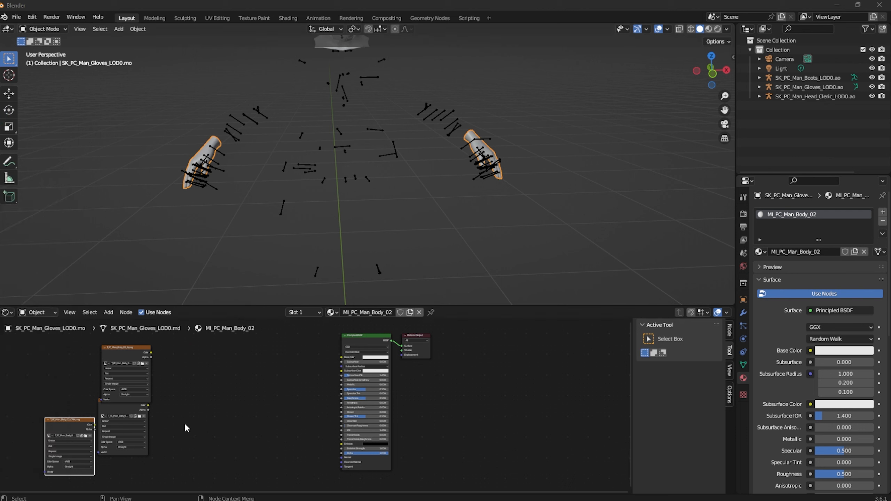
Step: Arrange the three image texture nodes in a column before the Principled BSDF: D on top, ORM in the middle, N below
scroll(184, 423, "up", 2)
left_click_drag(41, 424, 216, 366)
left_click(97, 410)
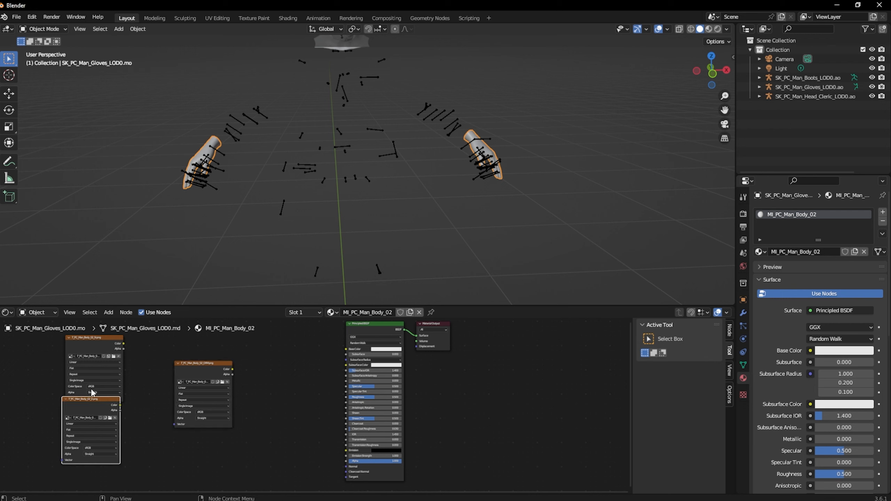
left_click_drag(91, 399, 206, 342)
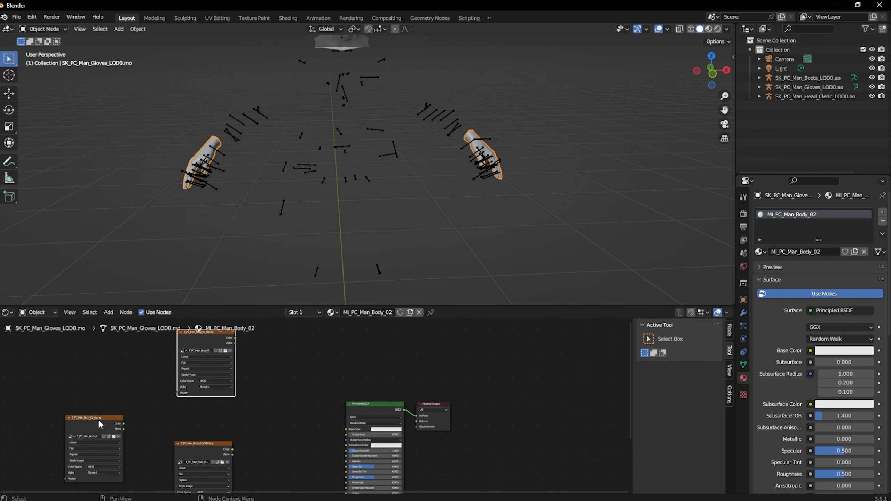
left_click_drag(102, 424, 202, 441)
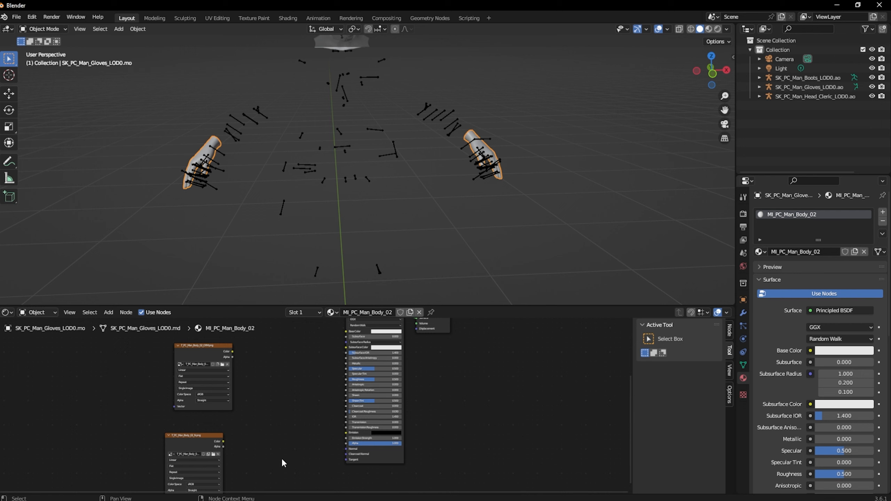
Step: Add a Normal Map node between the T_PC_Man_Body_02_N texture and the Principled BSDF
key("shift+a")
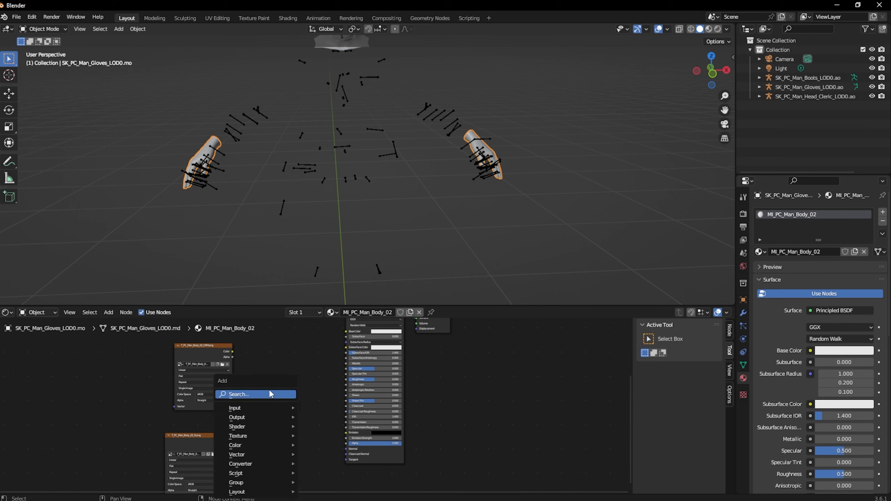
left_click(266, 395)
type("nor")
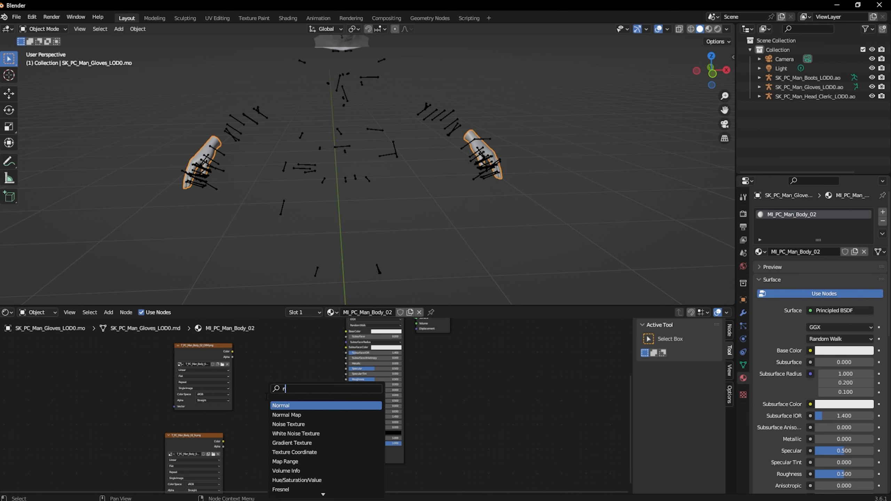
left_click_drag(290, 450, 291, 470)
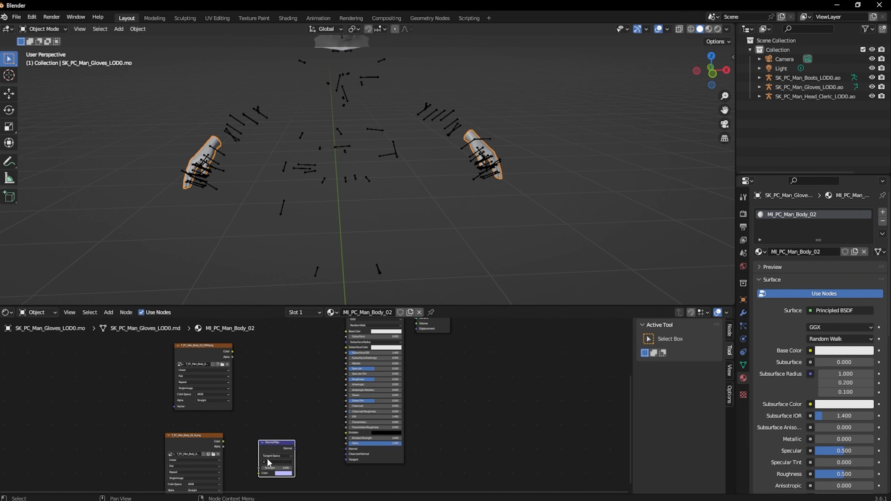
Step: Route the N texture's Color through the Normal Map into the shader's Normal input, and set the texture's color space to Non-Color
scroll(245, 408, "up", 2)
left_click_drag(233, 405, 278, 448)
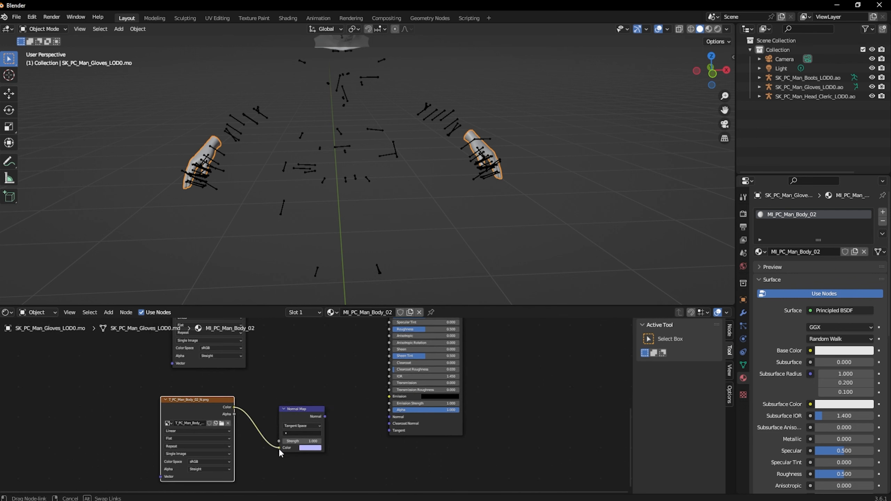
left_click_drag(326, 417, 388, 418)
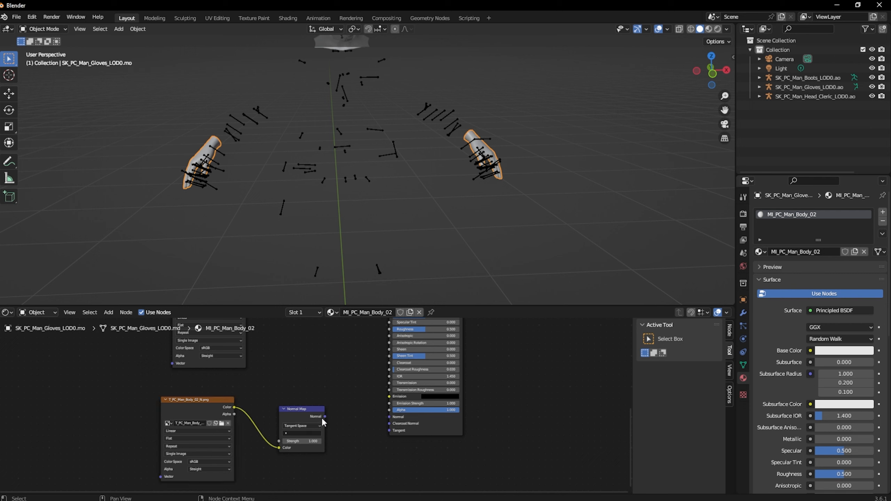
left_click(318, 420)
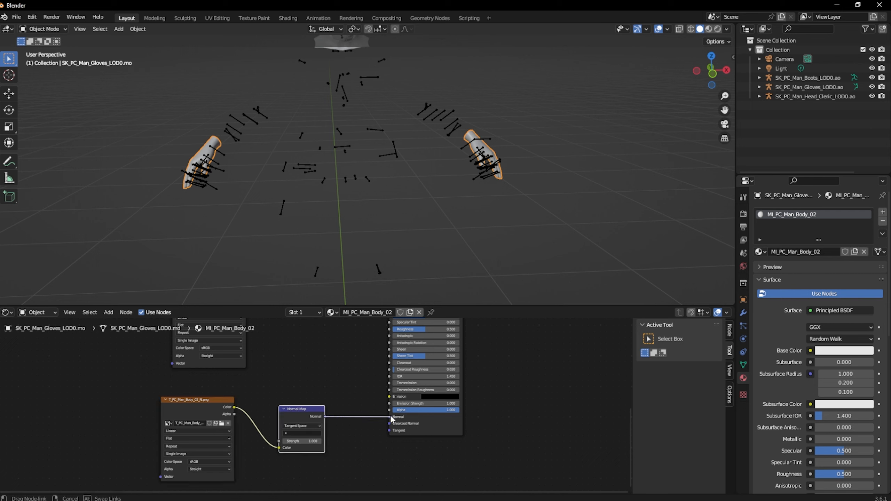
left_click(217, 461)
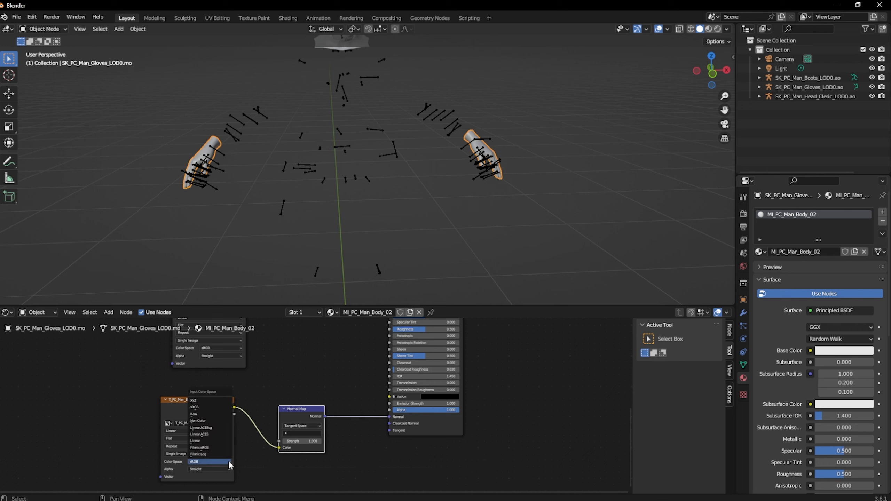
left_click(212, 420)
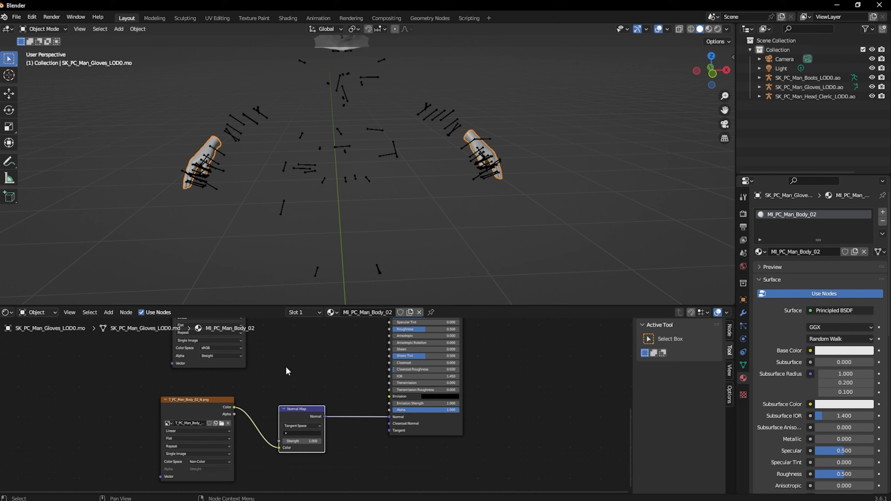
Step: Add a Separate Color node fed by the ORM texture's Color, and connect its Blue output to Metallic and Green to Roughness
middle_click_drag(286, 366, 303, 449)
left_click_drag(226, 372, 217, 382)
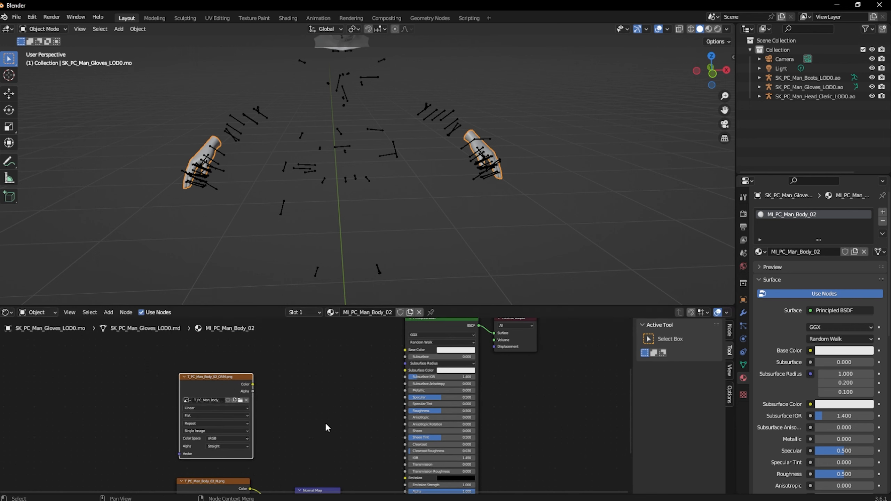
key("shift+a")
mouse_move(316, 417)
left_click(307, 393)
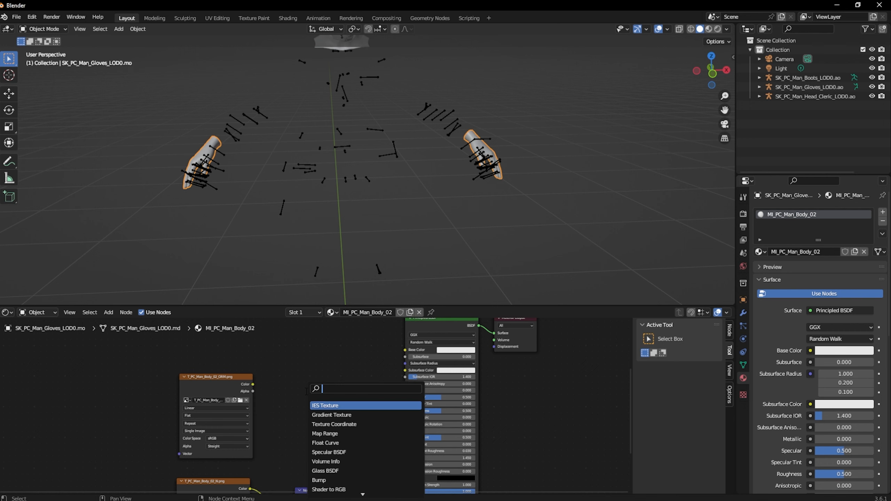
type("sep")
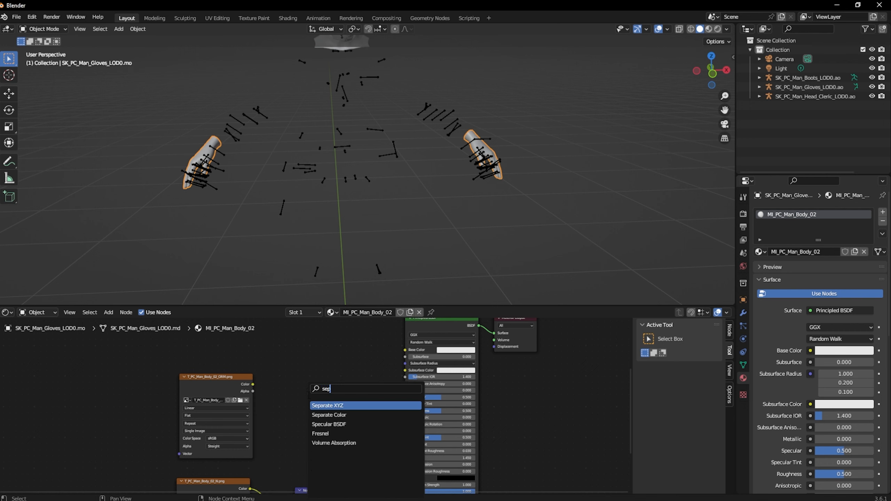
left_click(322, 414)
left_click(321, 415)
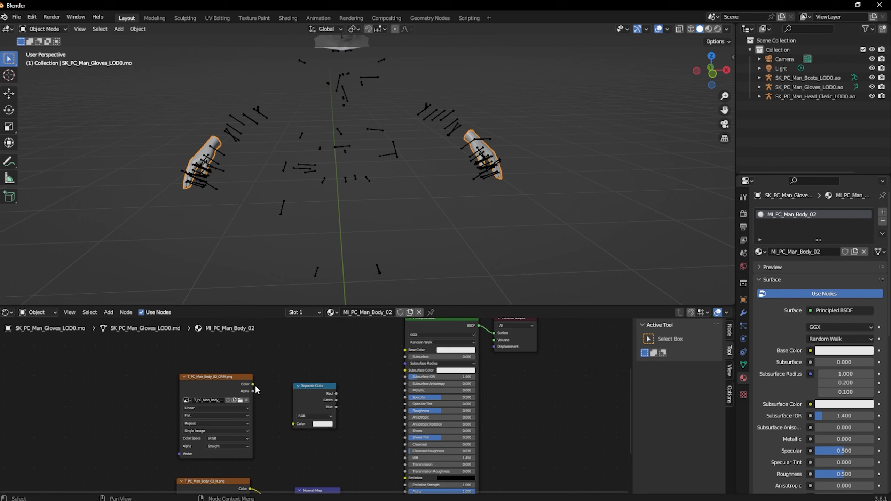
left_click_drag(254, 384, 405, 390)
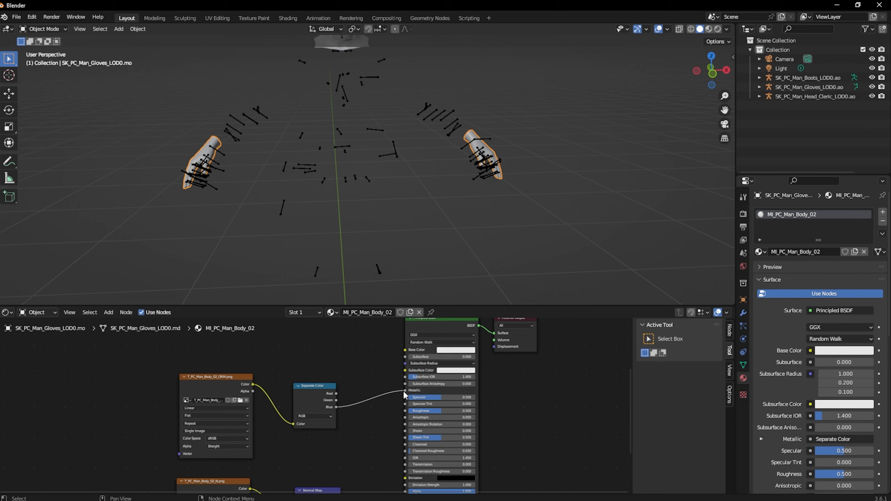
left_click_drag(336, 400, 406, 413)
Step: Move the T_PC_Man_Body_02_D texture node down to just above the ORM texture node
scroll(380, 408, "down", 2)
middle_click_drag(296, 332, 319, 402)
left_click_drag(274, 327, 269, 371)
scroll(329, 397, "up", 2)
middle_click_drag(362, 402, 342, 396)
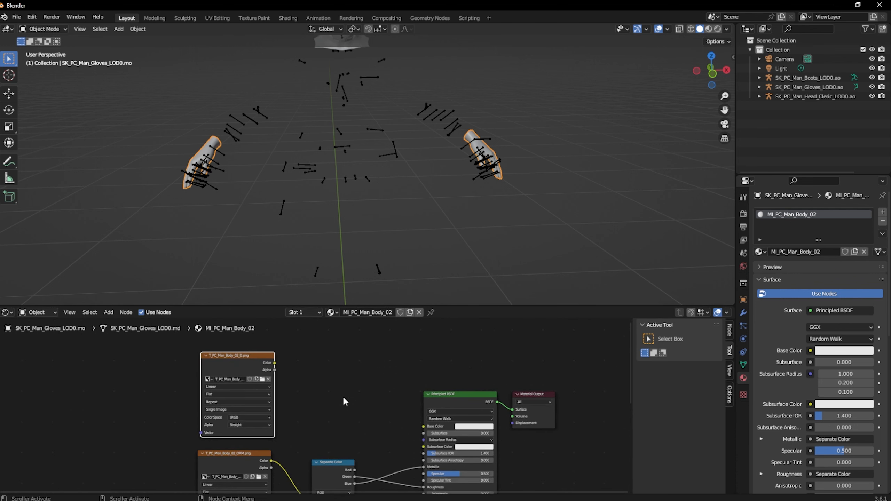
Step: Add a Mix Color node between the T_PC_Man_Body_02_D texture and the Principled BSDF
left_click(342, 395)
key("shift+a")
left_click(343, 395)
type("m8i")
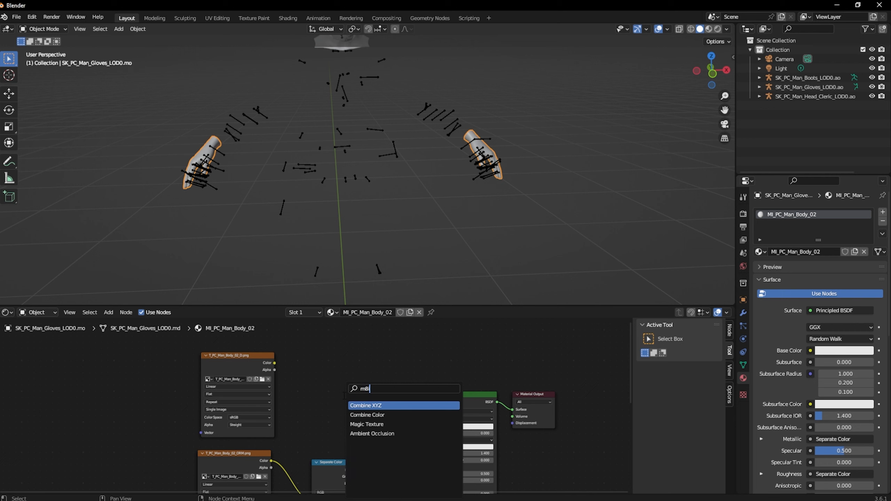
key("BackSpace")
key("BackSpace")
type("ix")
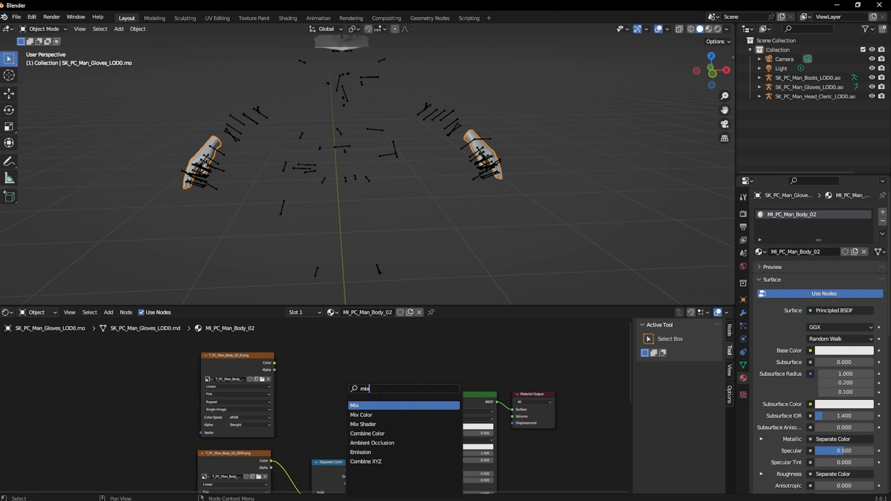
left_click(375, 415)
left_click(336, 383)
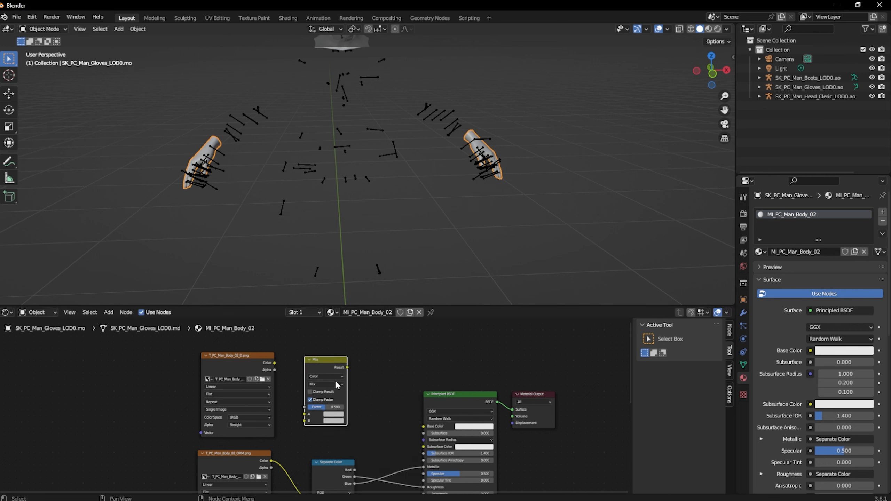
Step: Set the Mix node to Multiply, connect the D texture's Color to A and Separate Color's Red to B, and link Result to Base Color
left_click(331, 383)
left_click(326, 356)
left_click_drag(275, 363, 305, 418)
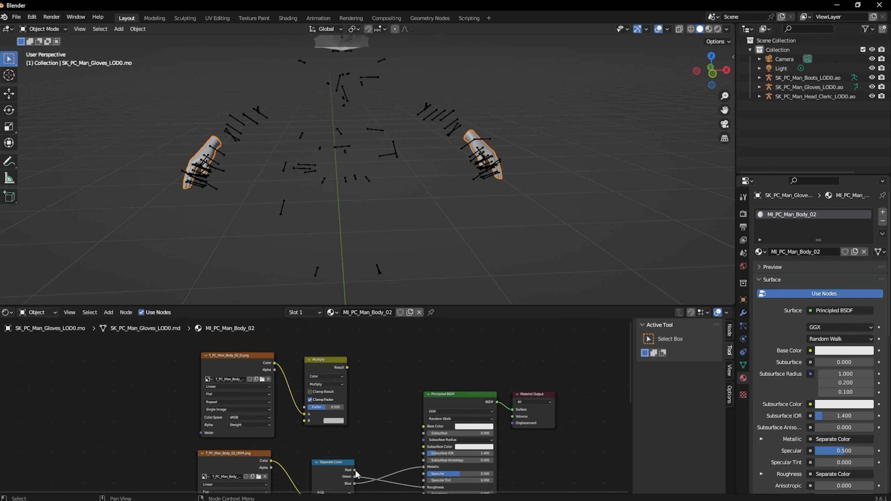
left_click_drag(355, 469, 305, 426)
left_click_drag(347, 368, 424, 427)
Step: Switch the viewport to Material Preview shading and inspect the textured hands up close
middle_click_drag(554, 137, 569, 124)
left_click(709, 29)
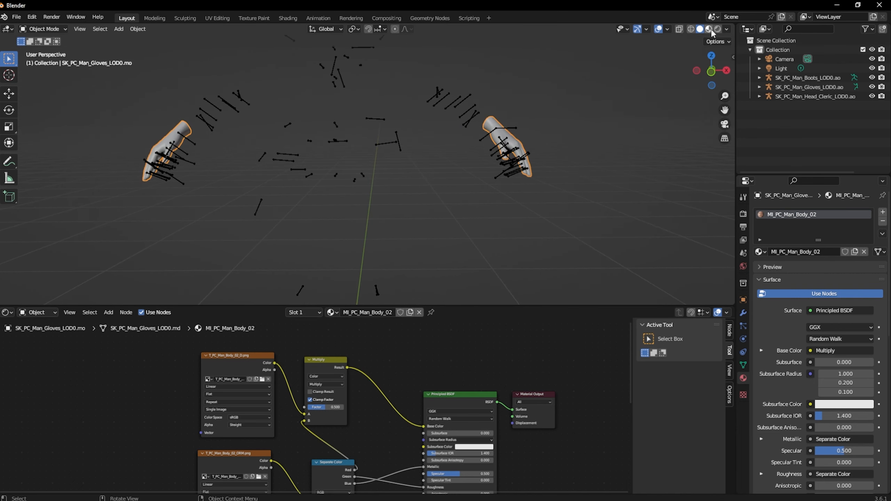
mouse_move(684, 56)
middle_mouse_down()
mouse_move(631, 86)
mouse_move(590, 90)
mouse_move(569, 121)
mouse_move(580, 124)
middle_mouse_up()
scroll(569, 122, "up", 4)
scroll(580, 124, "down", 3)
middle_click_drag(494, 357, 415, 479)
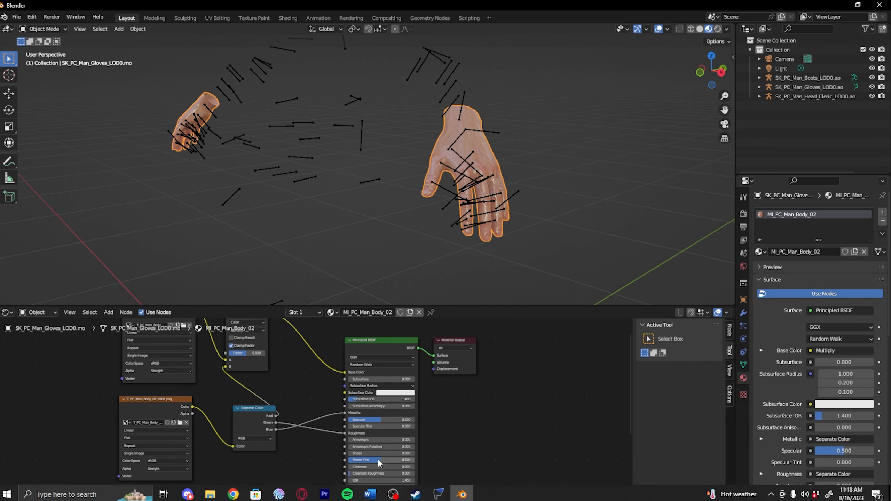
Step: Lower the Specular of the gloves material's Principled BSDF to 0.068 and check the hands up close
left_click_drag(380, 420, 373, 420)
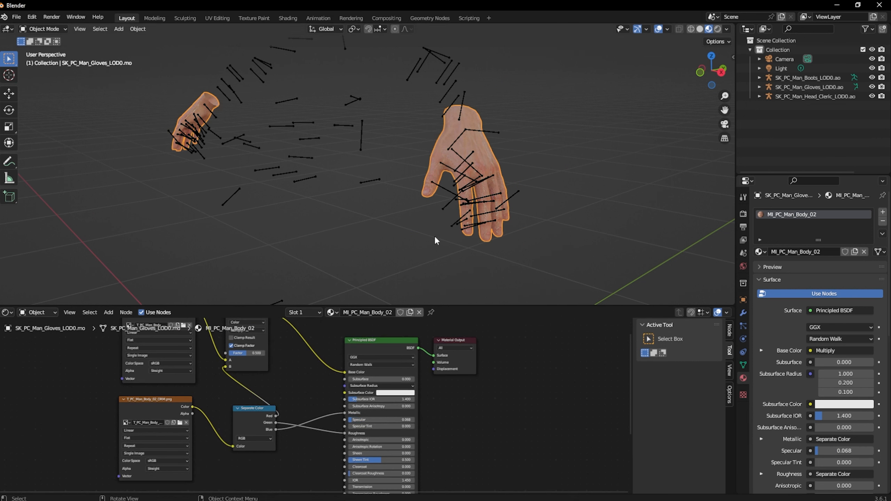
scroll(449, 212, "up", 5)
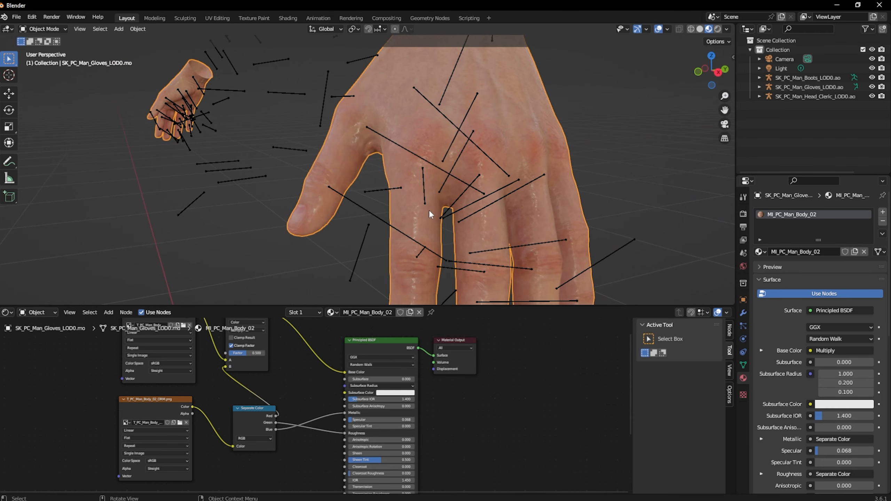
scroll(429, 210, "down", 6)
Step: Select the boots mesh and enable nodes on its MI_PC_Man_Body_01 material
middle_click_drag(429, 210, 283, 180)
scroll(308, 184, "down", 3)
middle_click_drag(358, 218, 356, 214)
left_click(382, 291)
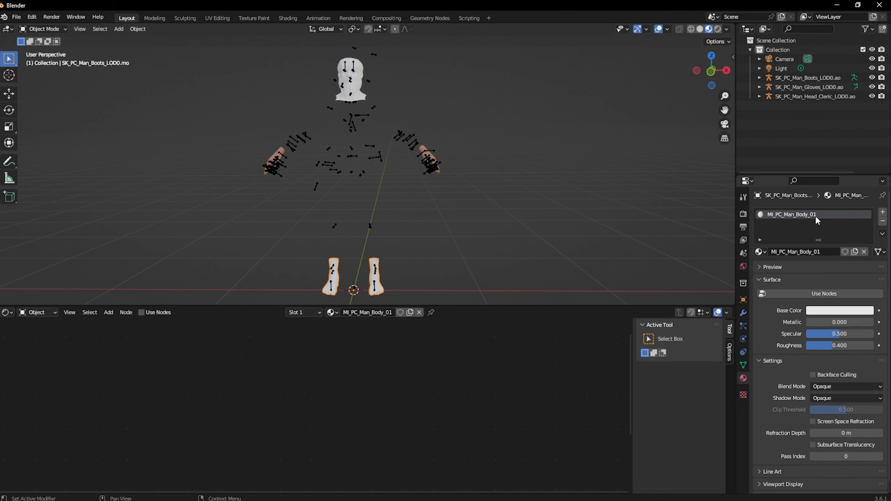
left_click(141, 312)
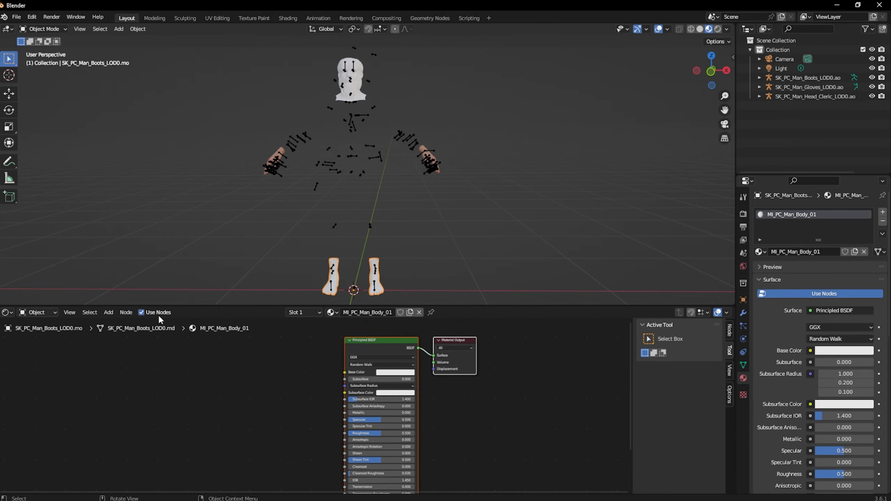
Step: Bring the T_PC_Man_Body_01 D, N and ORM images from the Textures folder into the boots material as texture nodes
left_click_drag(0, 190, 604, 50)
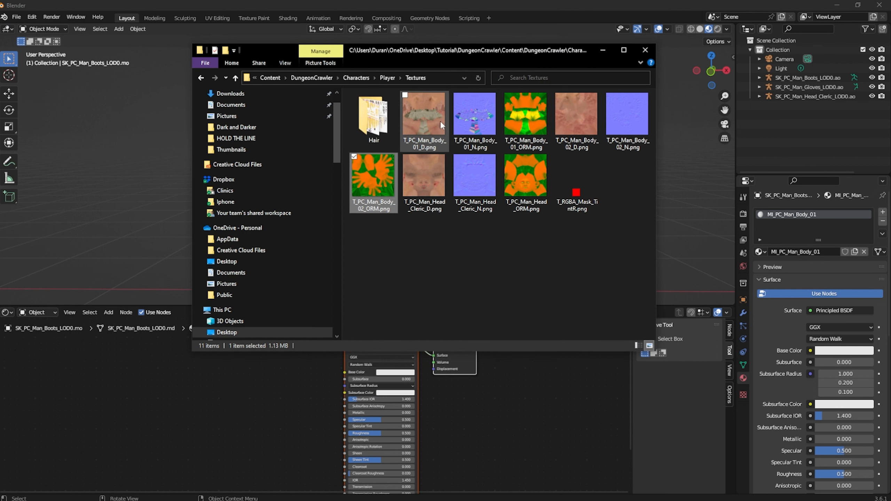
left_click(521, 221)
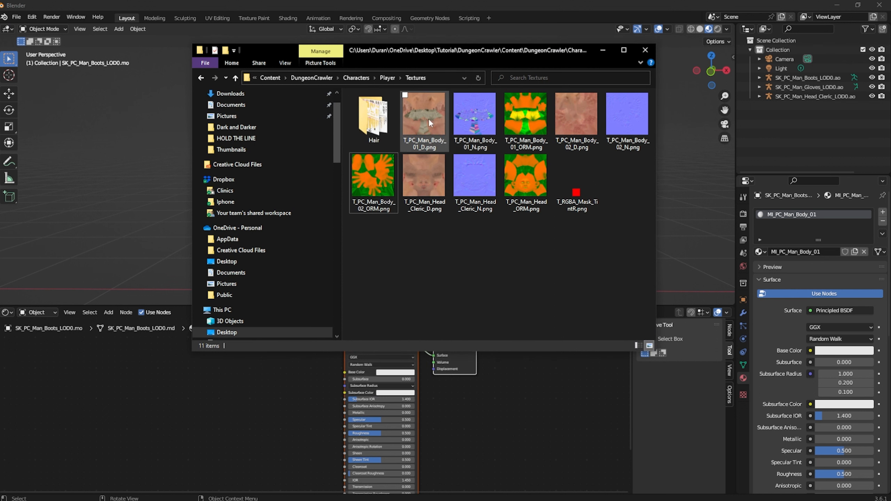
left_click_drag(431, 117, 125, 394)
left_click_drag(474, 116, 266, 429)
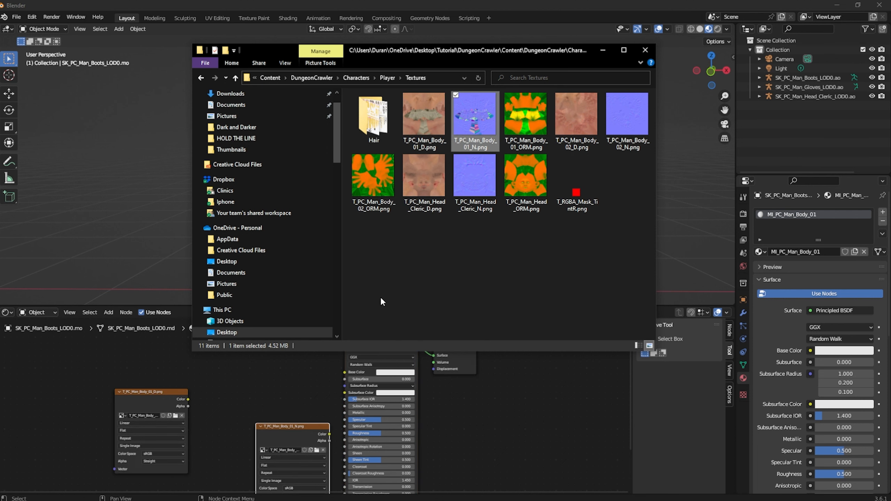
left_click_drag(552, 113, 391, 224)
left_click_drag(526, 116, 239, 401)
left_click_drag(463, 50, 0, 14)
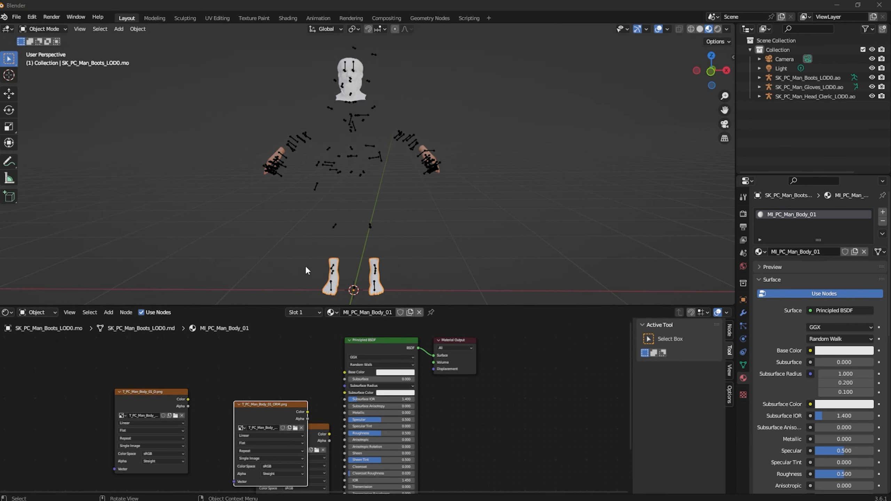
Step: Arrange the boots' texture nodes in a column, with D above ORM and N below
middle_click_drag(260, 407, 277, 361)
scroll(273, 359, "up", 1)
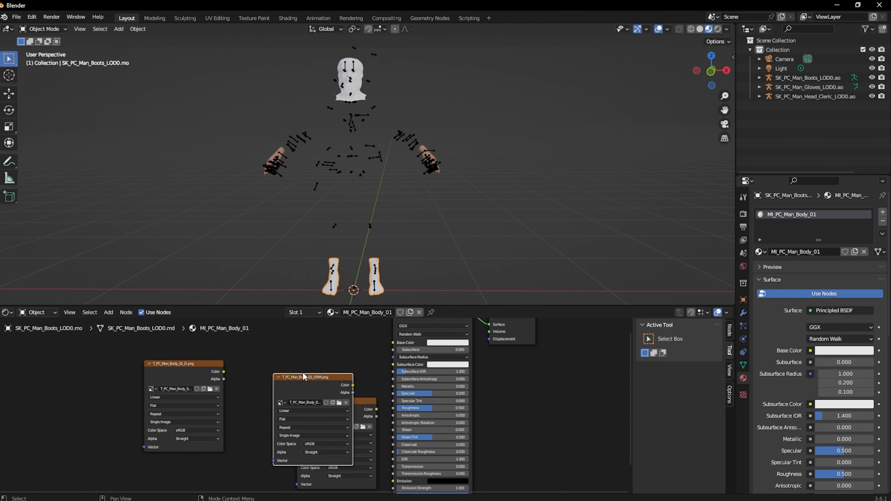
left_click_drag(302, 377, 262, 375)
left_click(203, 370)
left_click_drag(203, 370, 288, 278)
middle_click_drag(340, 430, 329, 416)
left_click_drag(329, 416, 227, 460)
Step: Set the T_PC_Man_Body_01_N texture to Non-Color and feed it through a new Normal Map node into the Principled BSDF's Normal input
key("shift+a")
type("nor")
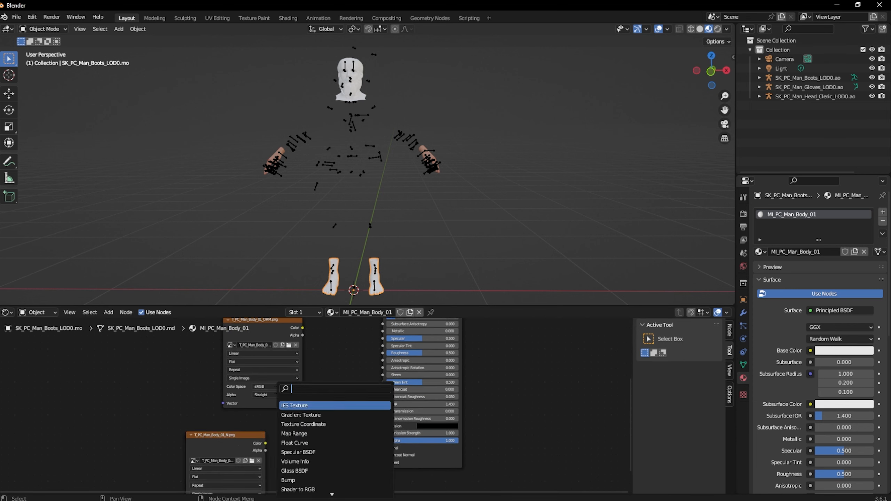
left_click(326, 415)
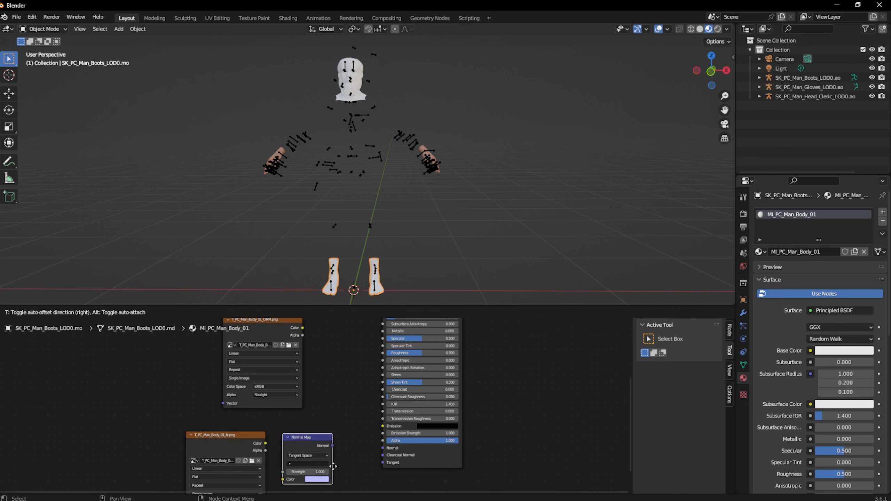
left_click(319, 426)
Step: Split the T_PC_Man_Body_01_ORM texture with a Separate Color node, linking Blue to Metallic and Green to Roughness
middle_click_drag(256, 323, 271, 371)
key("shift+a")
left_click(344, 390)
left_click_drag(269, 368, 308, 427)
type("sep")
left_click(345, 408)
left_click(320, 416)
left_click_drag(354, 410, 399, 380)
left_click_drag(354, 401, 399, 401)
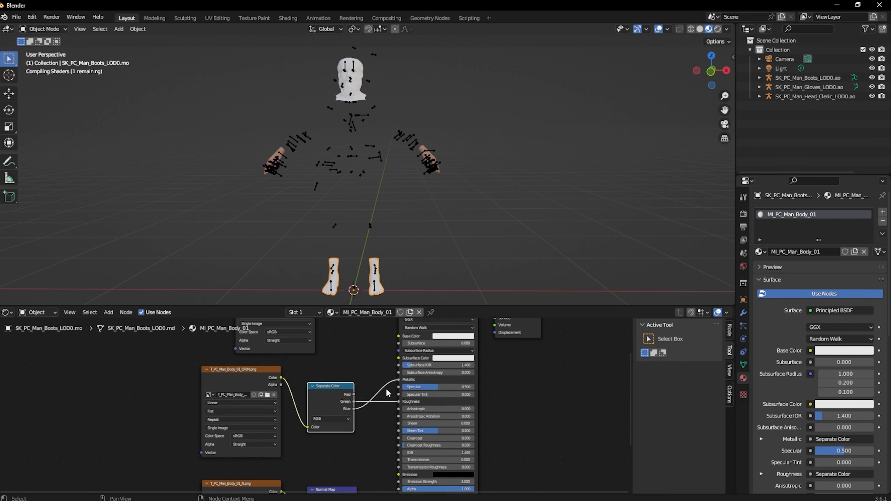
Step: Add a Multiply Mix Color node combining the T_PC_Man_Body_01_D color with Separate Color's Red, and link Result to Base Color
middle_click_drag(365, 351, 397, 458)
key("shift+a")
left_click_drag(315, 371, 348, 450)
left_click(344, 398)
type("mix")
left_click(349, 412)
middle_click_drag(351, 452, 334, 417)
left_click_drag(369, 466, 331, 422)
left_click_drag(377, 364, 414, 408)
Step: Lower the boots material's Specular to 0.127 and inspect the textured feet
left_click_drag(466, 459, 440, 459)
middle_click_drag(392, 432, 469, 409)
scroll(387, 225, "up", 3)
left_click_drag(725, 110, 752, 0)
scroll(453, 231, "up", 4)
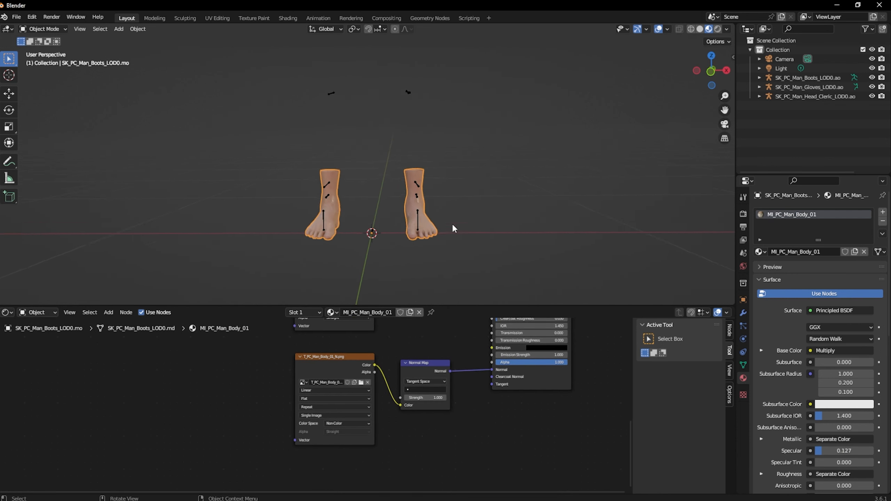
Step: Select the head mesh, choose its MI_PC_Man_Head_Cleric material slot and enable nodes on it
scroll(452, 230, "down", 8)
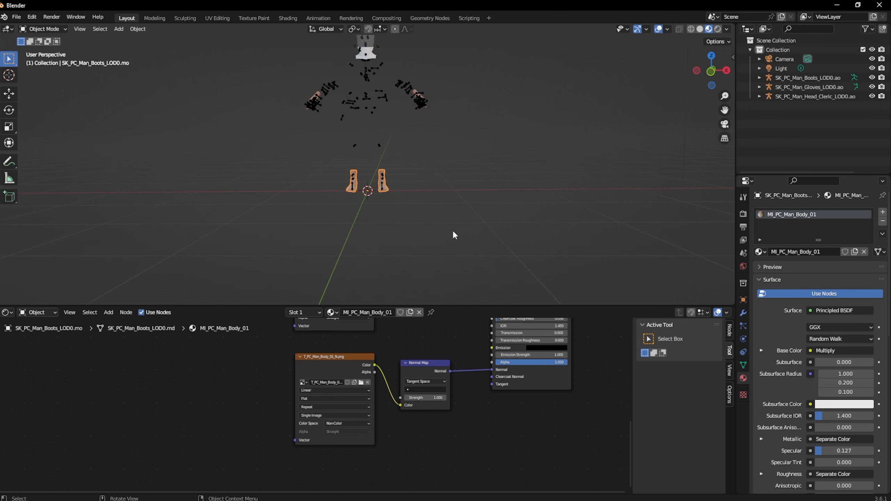
left_click_drag(724, 110, 725, 224)
scroll(496, 140, "up", 7)
middle_click_drag(492, 140, 494, 156)
mouse_move(725, 110)
left_mouse_down()
mouse_move(691, 118)
mouse_move(711, 116)
left_mouse_up()
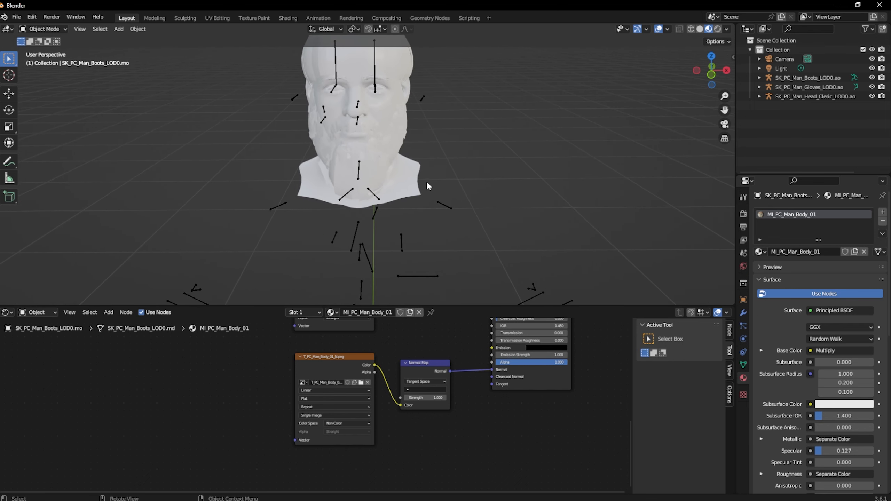
left_click(416, 182)
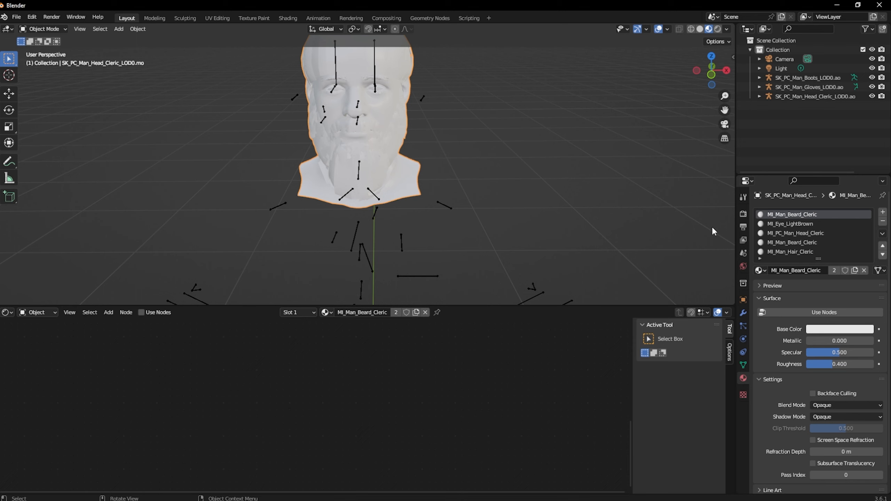
left_click(806, 232)
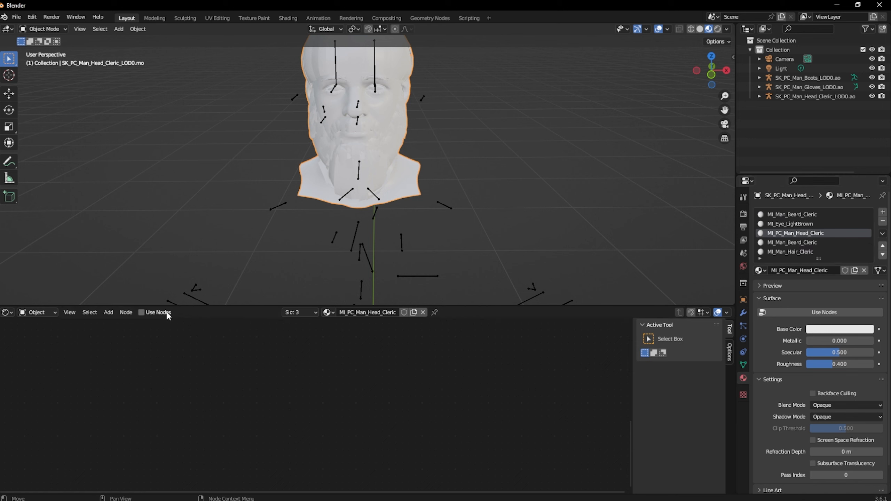
left_click(144, 311)
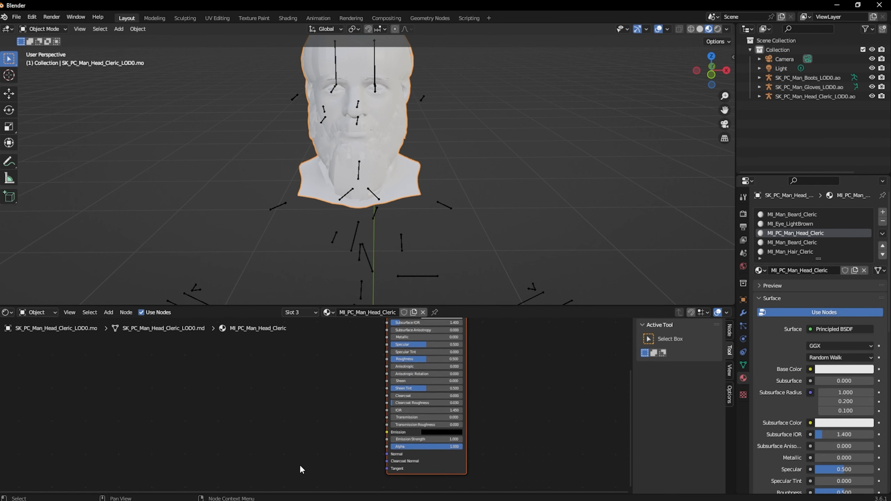
Step: Bring T_PC_Man_Head_Cleric_D, T_PC_Man_Head_Cleric_N and T_PC_Man_Head_ORM from the Textures folder into the head material as texture nodes
scroll(269, 459, "down", 2)
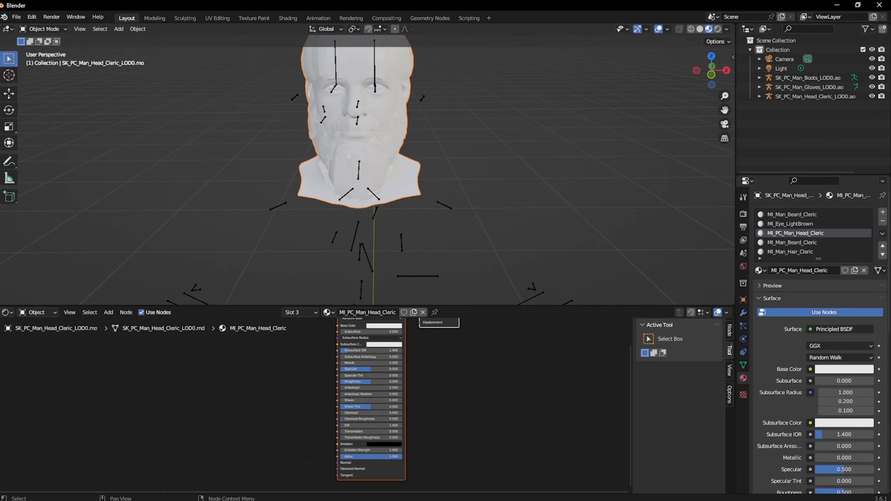
left_click_drag(0, 355, 524, 85)
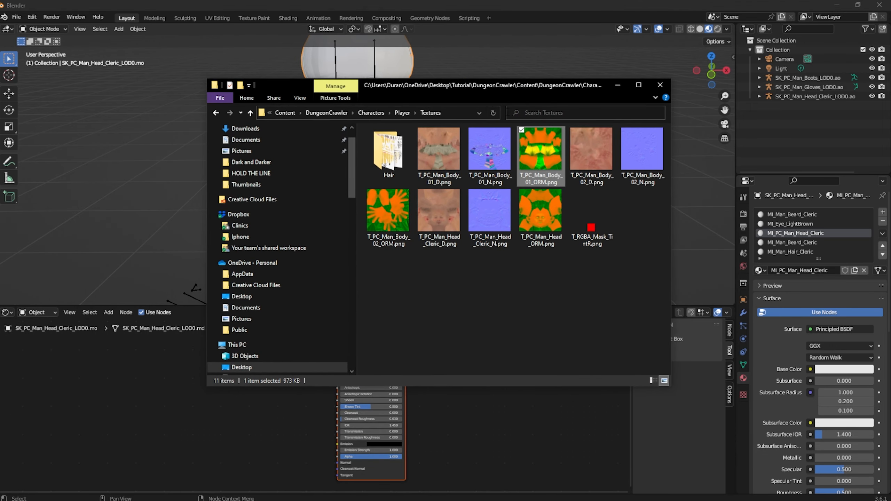
left_click(488, 272)
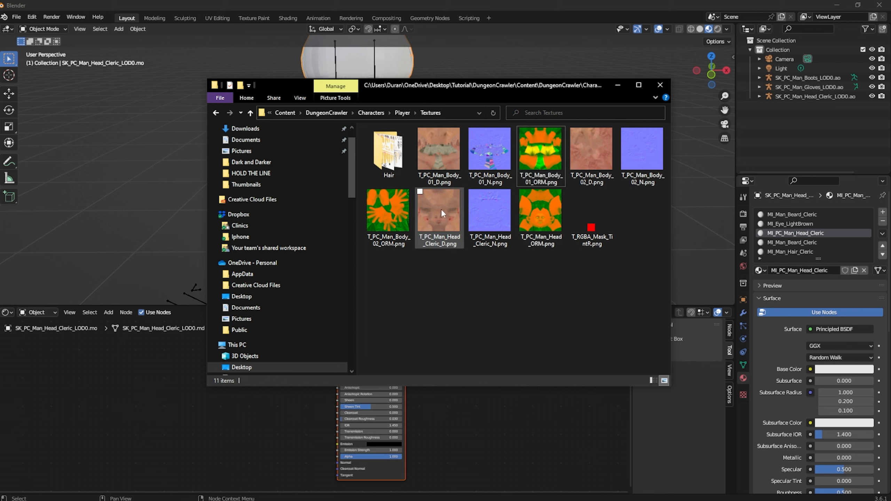
left_click_drag(441, 209, 140, 419)
left_click_drag(490, 204, 93, 350)
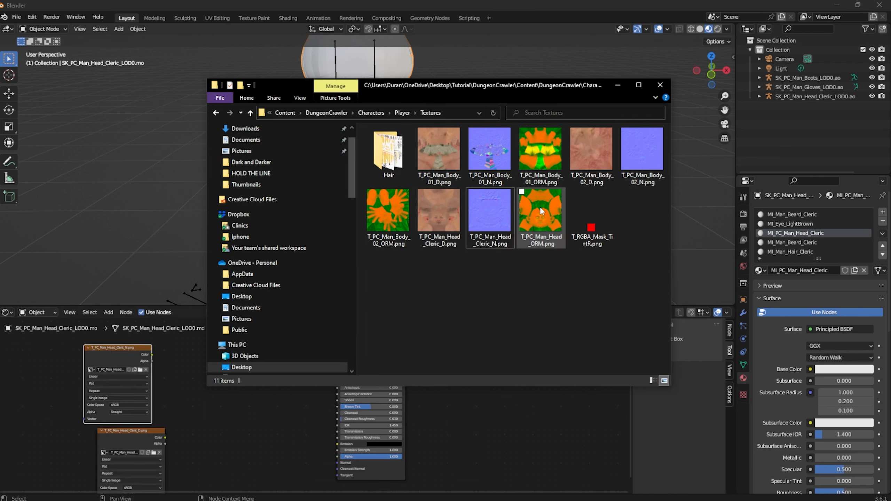
left_click_drag(541, 206, 175, 376)
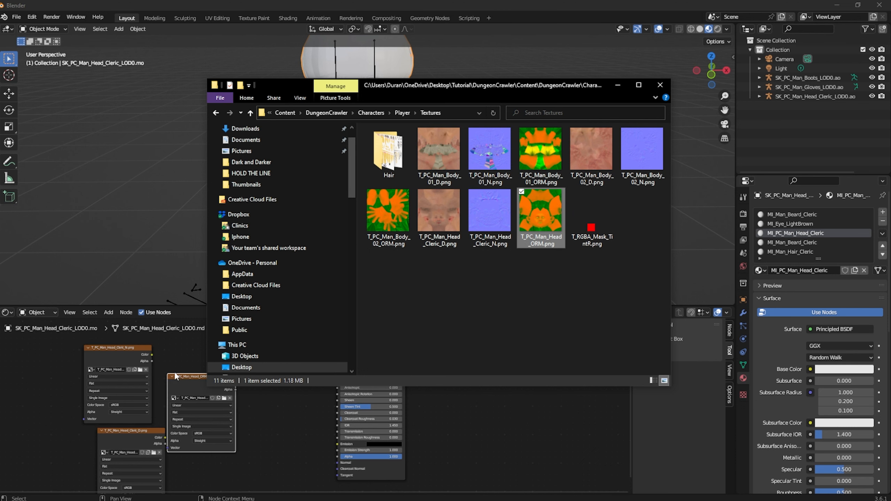
left_click(618, 86)
Step: Wire the head's N texture through a Normal Map node to Normal, and add a Separate Color node beside the T_PC_Man_Head_ORM texture
scroll(259, 424, "down", 2)
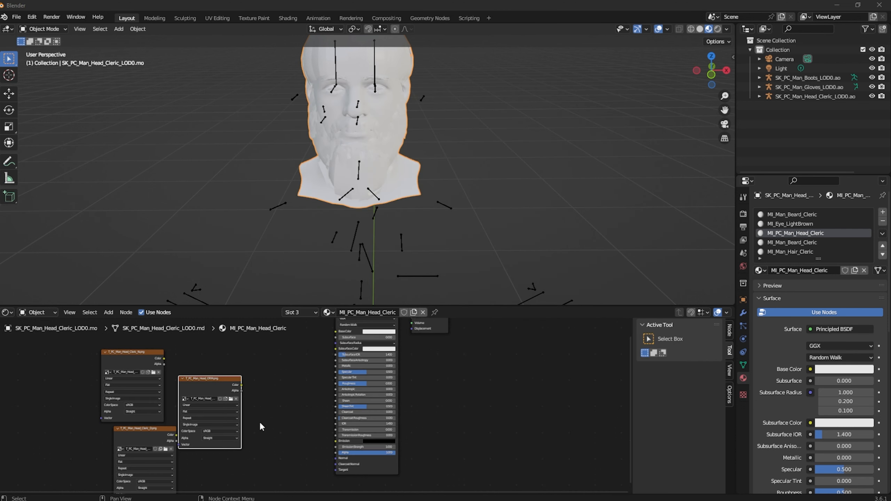
key("shift+a")
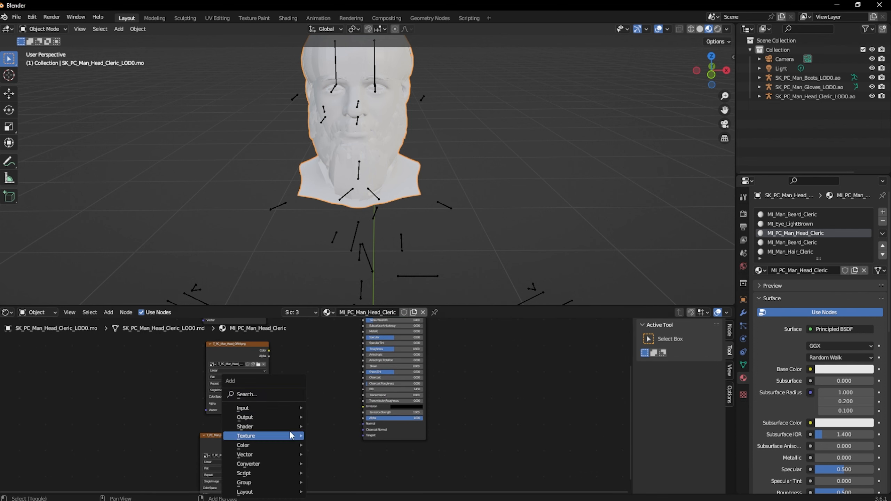
left_click(292, 415)
left_click(315, 382)
scroll(332, 381, "up", 2)
scroll(354, 408, "down", 2)
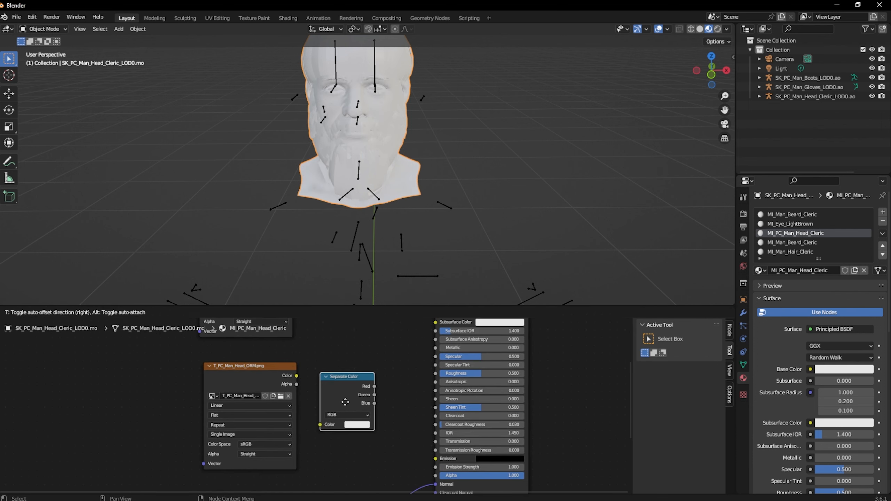
Step: Add a Multiply Mix node feeding Base Color from T_PC_Man_Head_Cleric_D and Separate Color's Red, and set Specular to 0.095
key("shift+a")
type("mi")
key("Return")
left_click(351, 386)
left_click(351, 387)
left_click(351, 356)
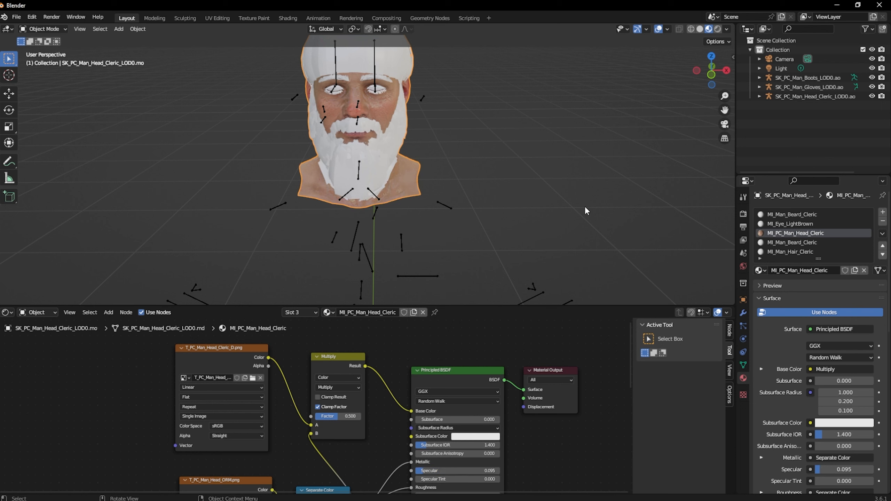
Step: Enable nodes on the head's MI_Eye_LightBrown material and add Eye Texture.png as an image texture node
left_click(814, 222)
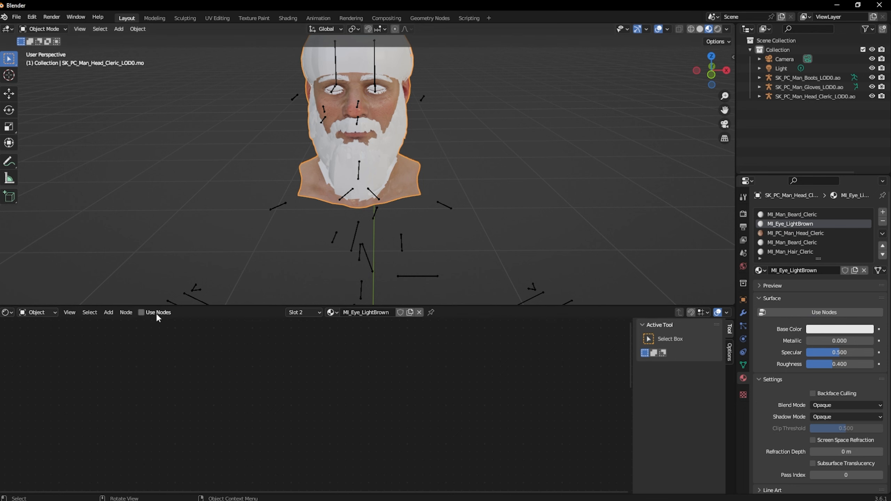
left_click(142, 312)
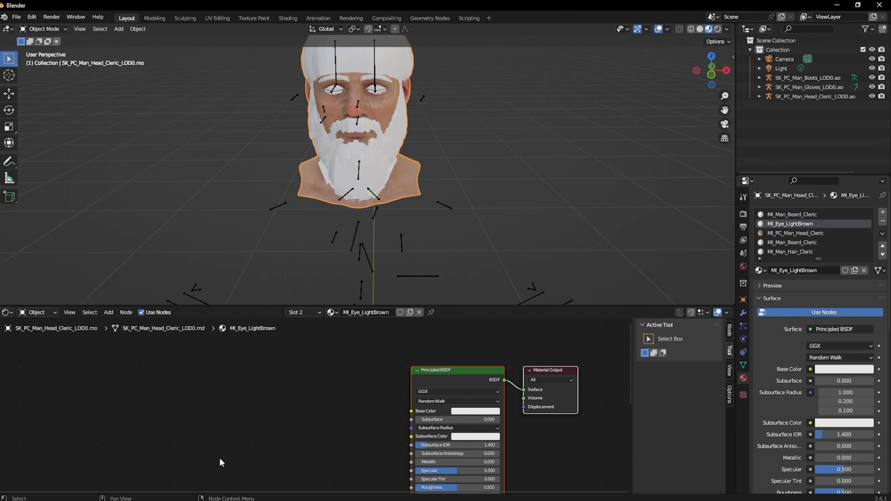
mouse_move(216, 499)
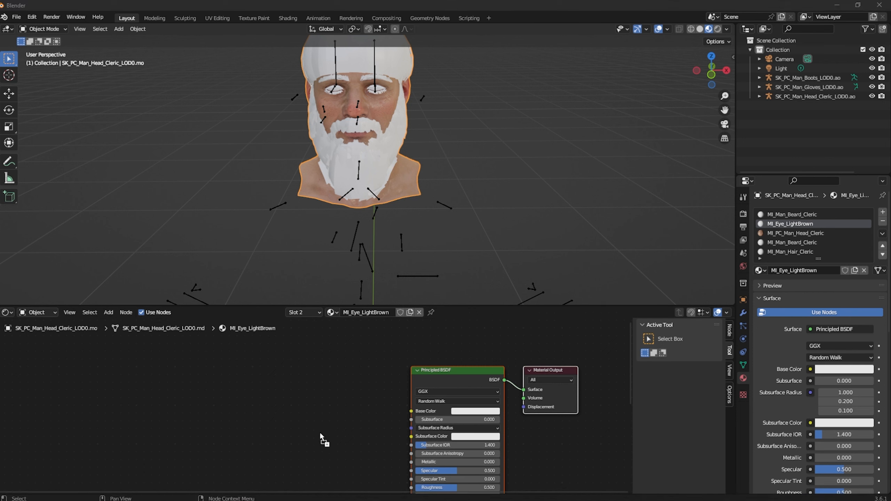
left_click_drag(321, 437, 231, 375)
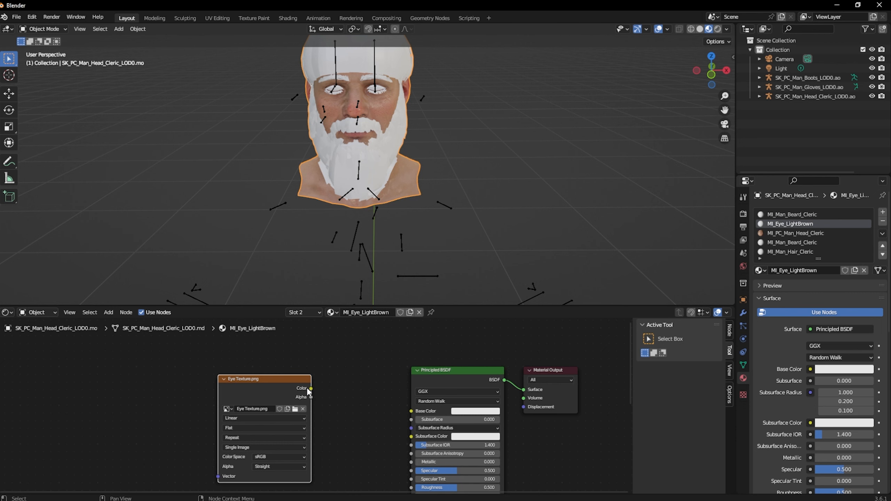
Step: Link the Eye Texture's Color to the Principled BSDF's Base Color and inspect the eyes up close
left_click_drag(311, 388, 411, 412)
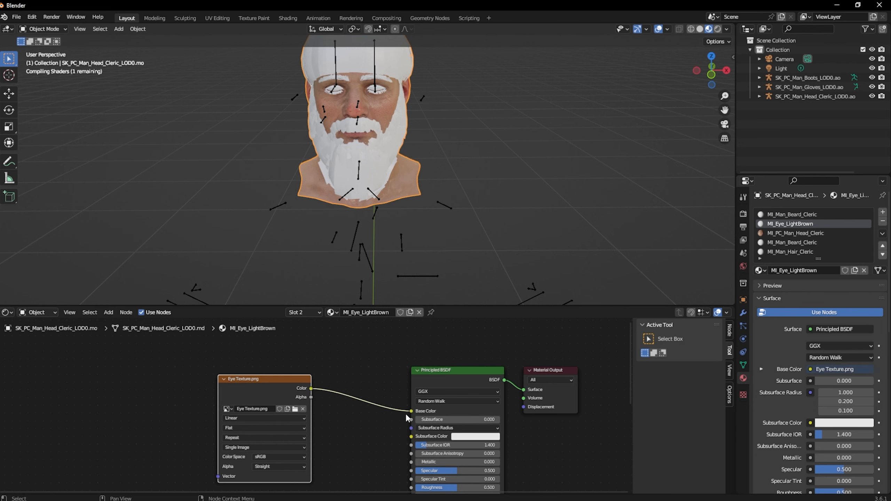
left_click_drag(720, 109, 754, 182)
left_click_drag(721, 109, 693, 80)
scroll(512, 144, "up", 5)
scroll(516, 141, "up", 3)
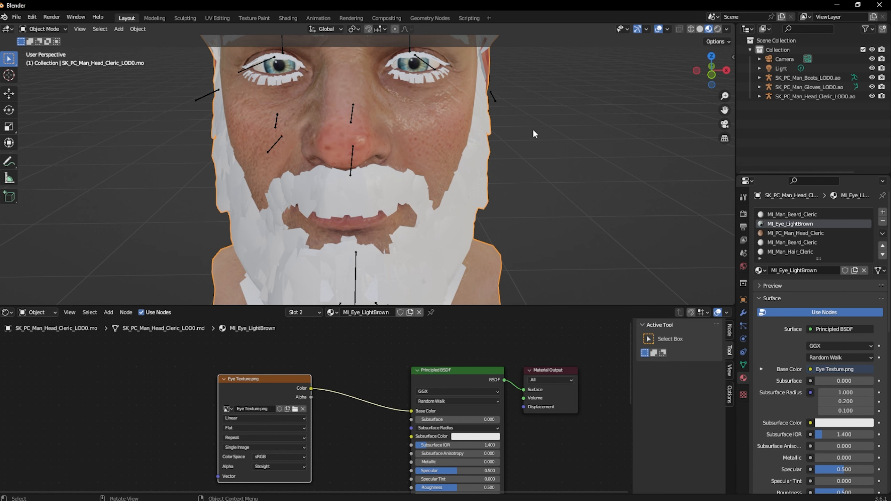
Step: Enable nodes on the head's MI_Man_Hair_Cleric material and switch to File Explorer
scroll(515, 131, "down", 5)
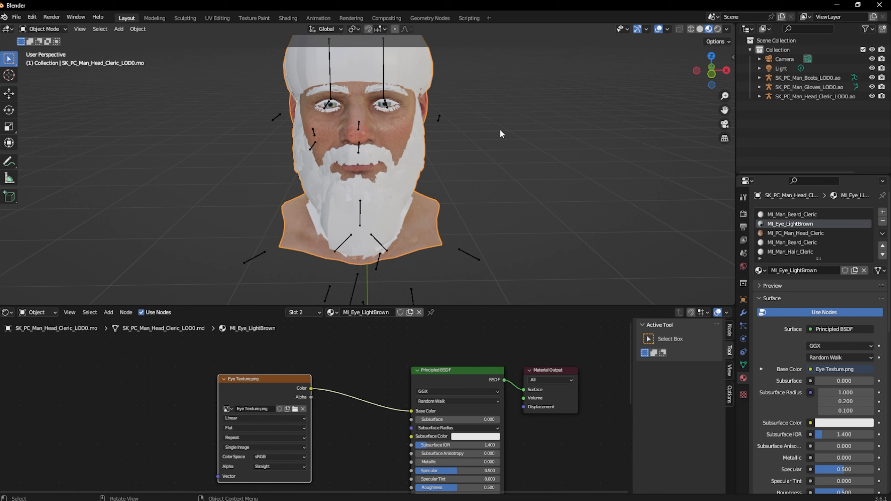
left_click(788, 251)
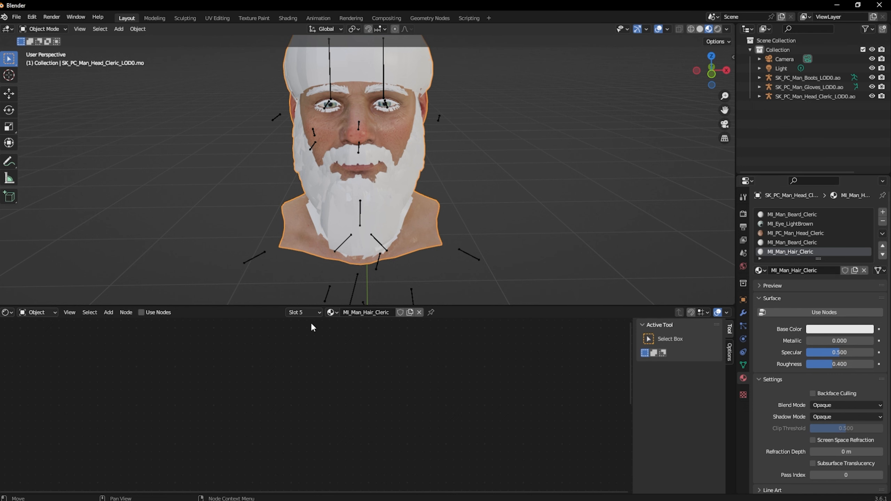
left_click(141, 312)
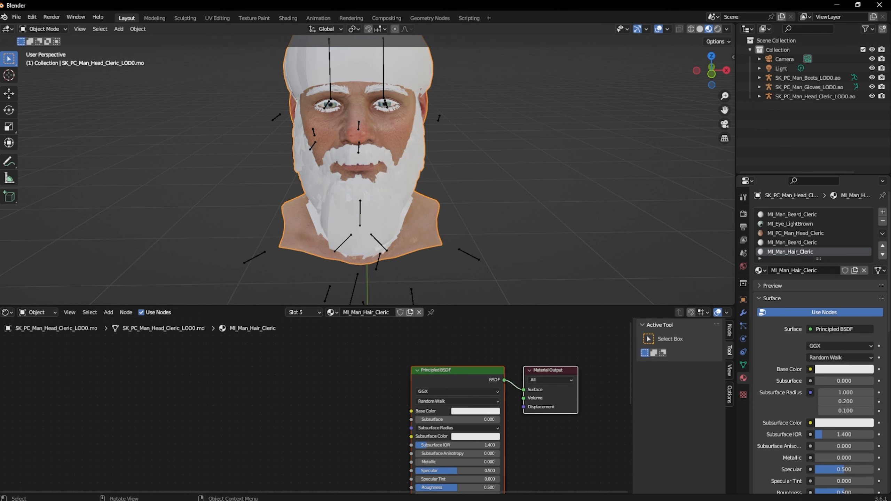
key("alt+Tab")
left_click(346, 185)
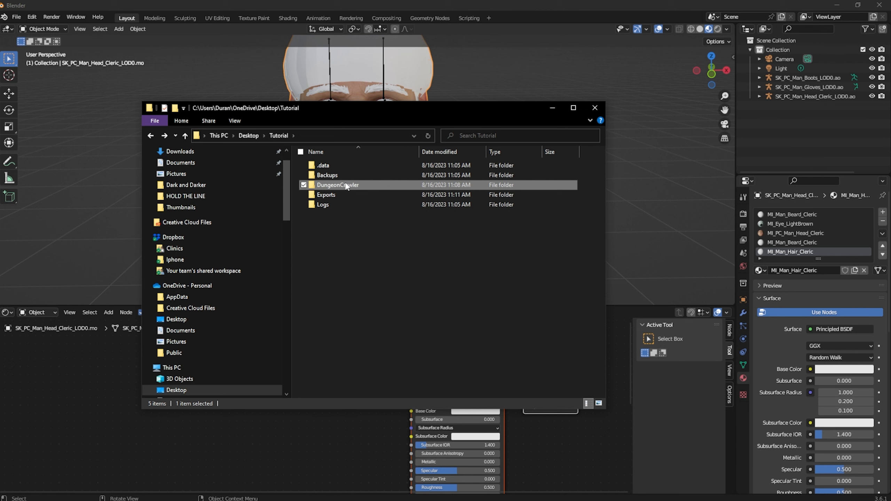
double_click(346, 185)
double_click(345, 165)
double_click(345, 165)
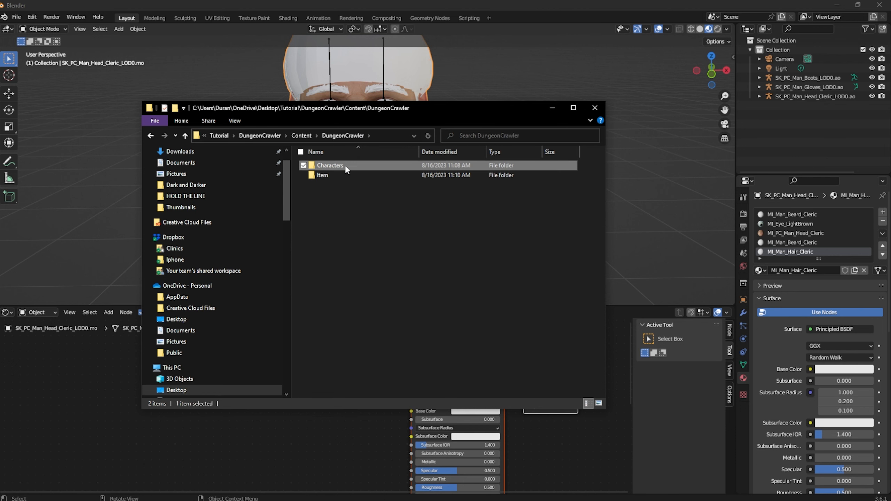
double_click(345, 165)
double_click(344, 164)
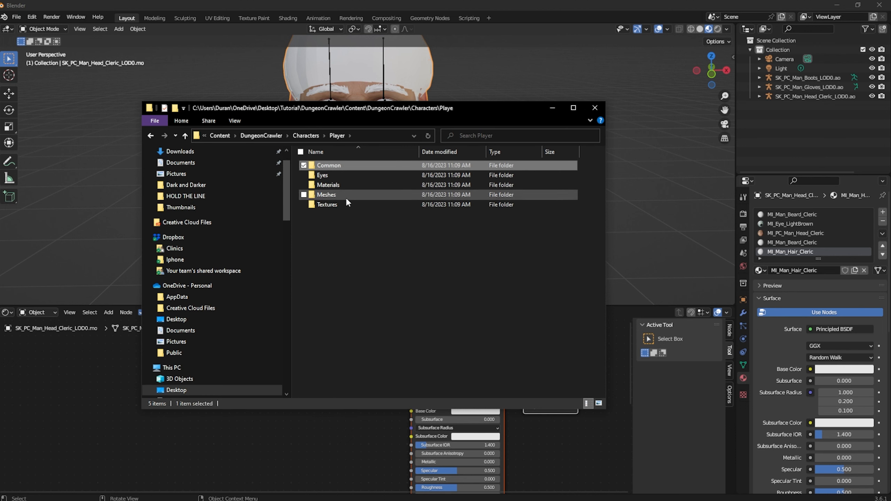
double_click(345, 203)
double_click(343, 178)
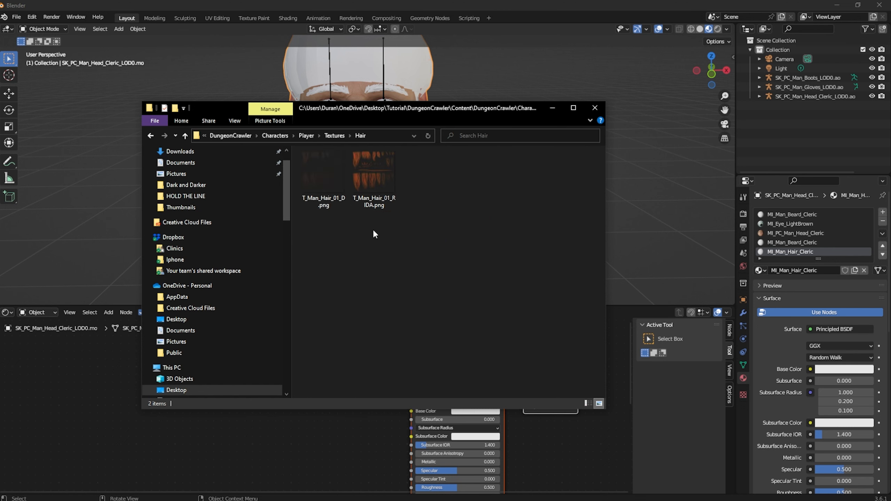
left_click(245, 135)
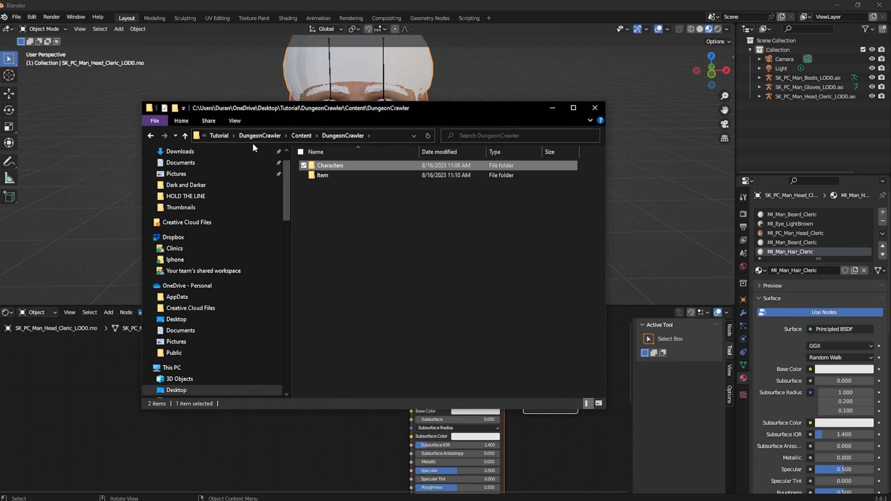
left_click(263, 136)
left_click(279, 139)
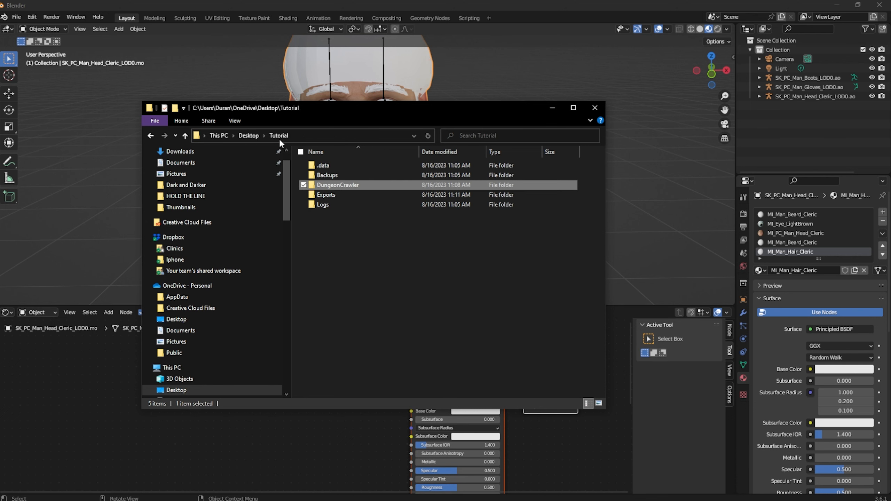
Step: Open the Hair texture folder inside Exports\DungeonCrawler\Content\DungeonCrawler\Characters\Player\Textures
double_click(326, 195)
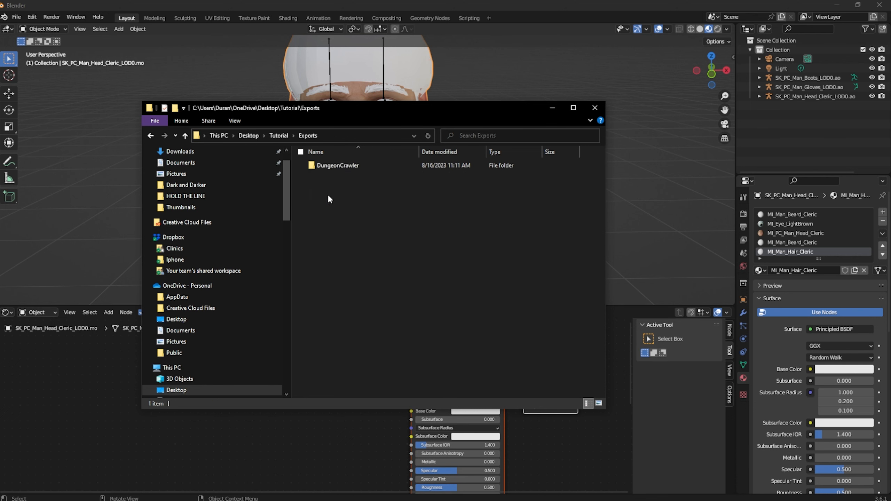
double_click(330, 167)
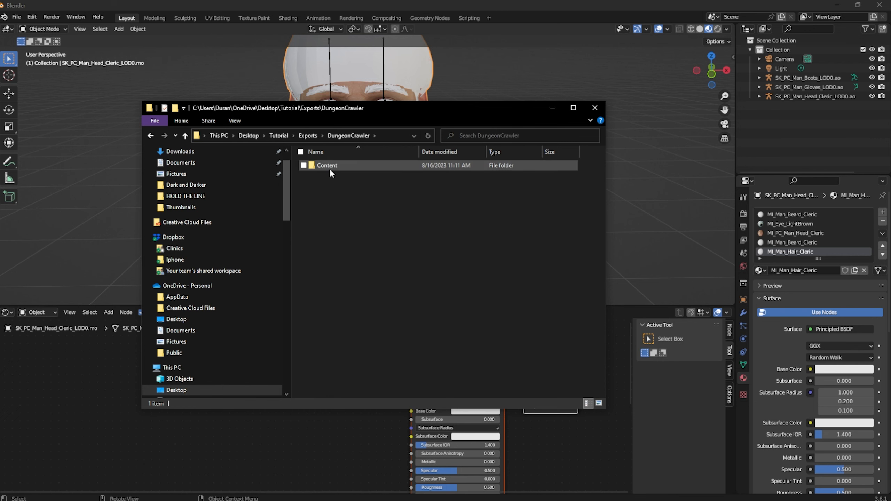
double_click(328, 168)
double_click(329, 167)
double_click(329, 167)
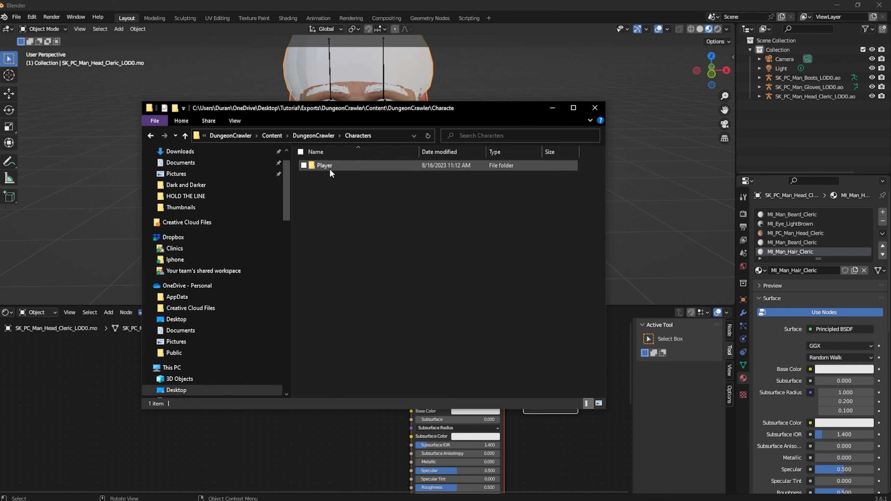
double_click(329, 167)
double_click(329, 167)
double_click(329, 168)
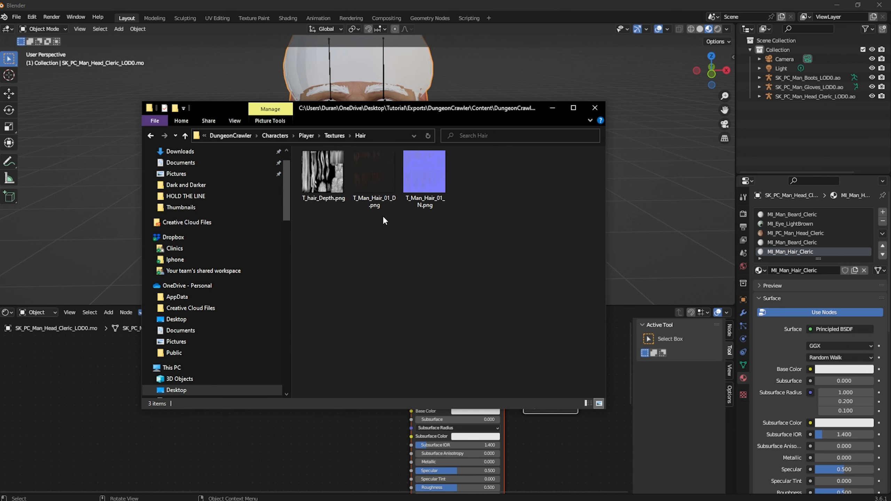
Step: Add T_hair_Depth.png, T_Man_Hair_01_D.png and T_Man_Hair_01_N.png as image texture nodes and spread them out beside the Principled BSDF
left_click_drag(323, 172, 141, 450)
left_click_drag(360, 180, 294, 437)
left_click_drag(425, 172, 250, 429)
left_click_drag(453, 113, 0, 209)
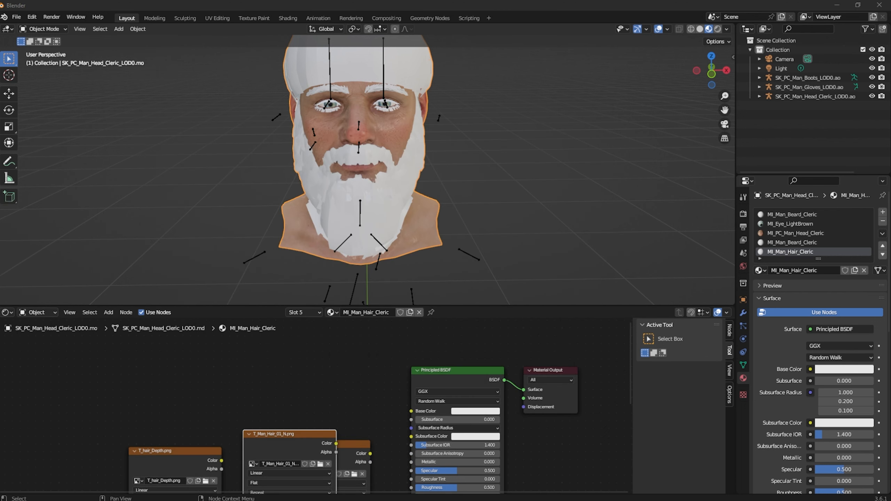
middle_click_drag(328, 451, 321, 342)
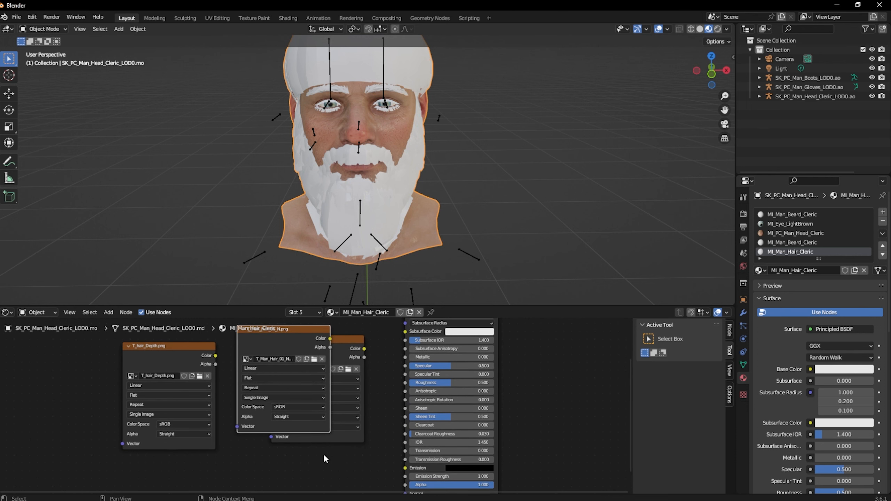
scroll(322, 458, "down", 1)
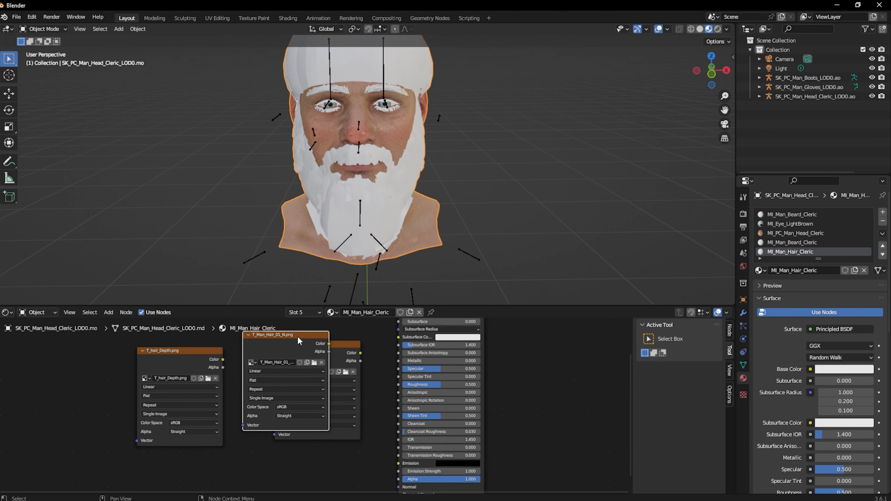
left_click_drag(300, 334, 258, 450)
left_click_drag(212, 347, 252, 330)
middle_click_drag(331, 344, 340, 394)
left_click_drag(338, 393, 254, 311)
middle_click_drag(360, 456, 344, 409)
Step: Wire T_Man_Hair_01_N through a new Normal Map node to the Principled BSDF's Normal and set its color space to Non-Color
key("shift+a")
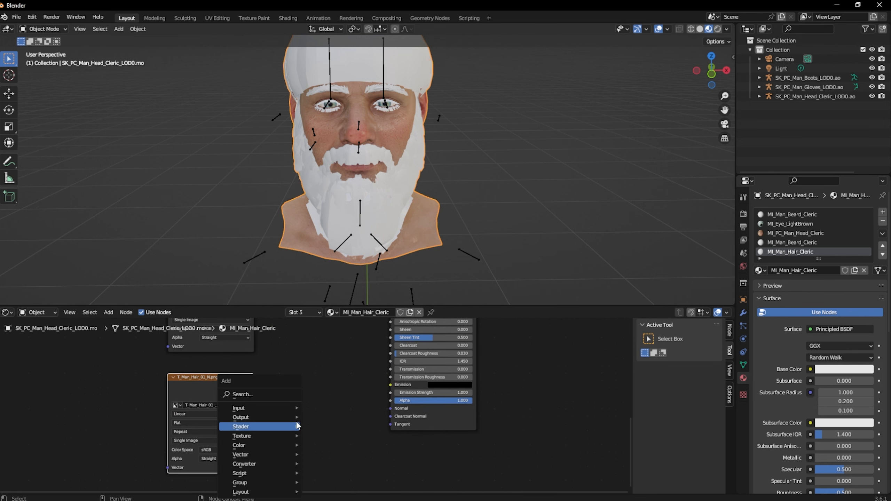
left_click(274, 396)
type("no")
left_click(303, 417)
left_click(304, 420)
left_click_drag(253, 387, 288, 439)
left_click(343, 407)
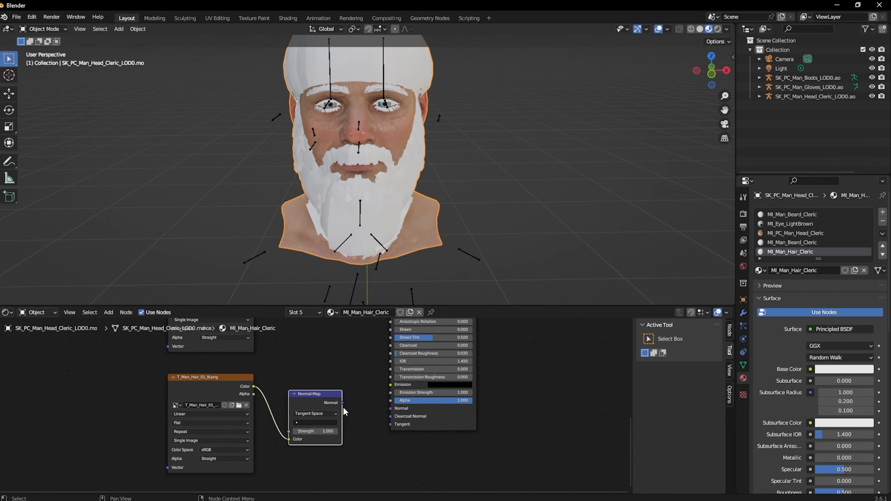
left_click_drag(342, 404, 389, 408)
left_click(232, 450)
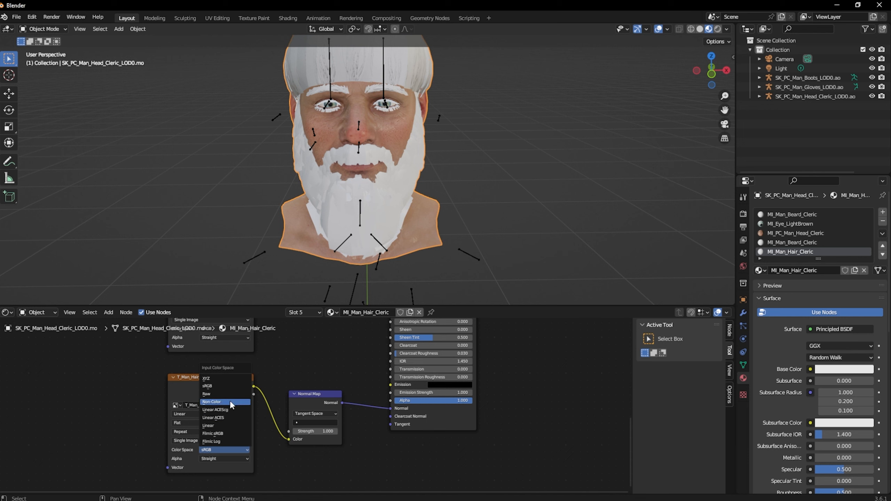
left_click(230, 401)
Step: Link T_hair_Depth's Color to Alpha and T_Man_Hair_01_D's Color to Base Color on the hair's Principled BSDF
middle_click_drag(298, 320, 286, 413)
left_click_drag(243, 359, 382, 453)
middle_click_drag(347, 376, 348, 495)
middle_click_drag(330, 346, 332, 401)
left_click_drag(238, 338, 383, 461)
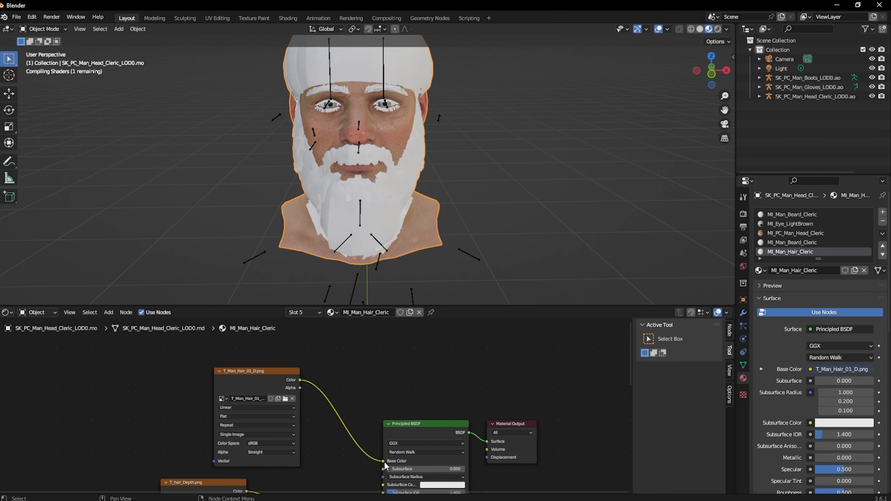
scroll(452, 184, "down", 1)
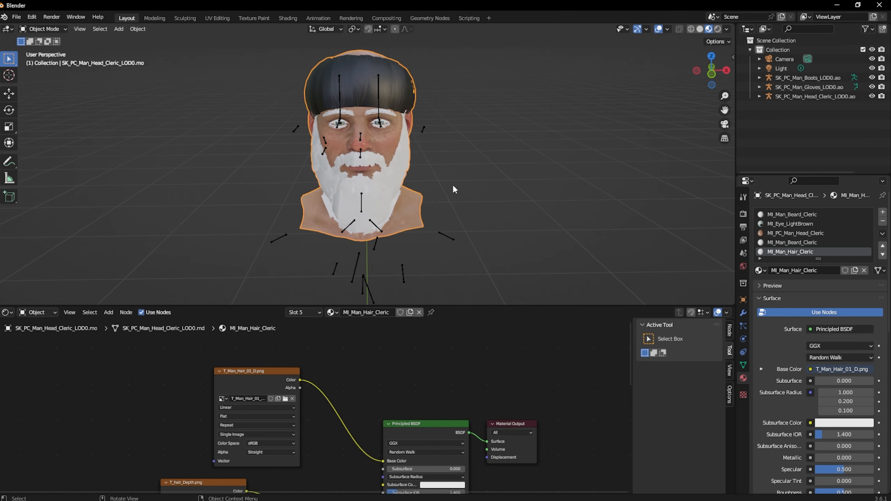
scroll(484, 157, "up", 6)
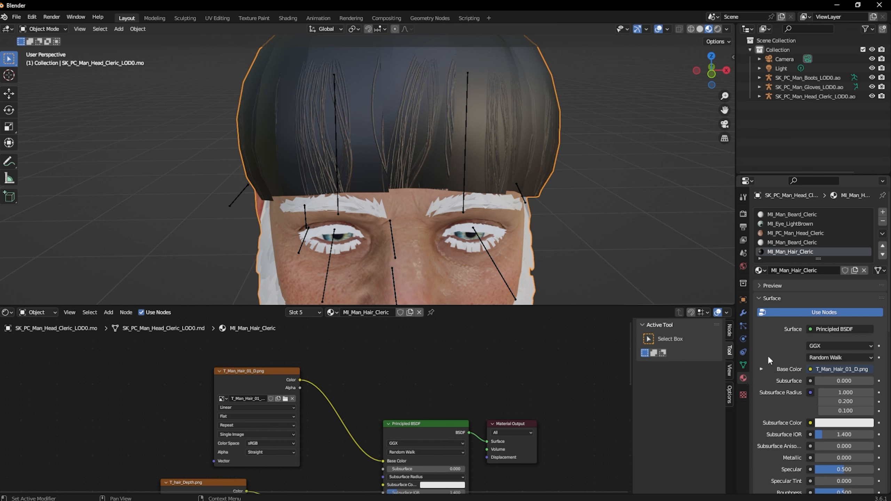
Step: Set the hair material's Blend Mode to Alpha Hashed and inspect the hair from an angle
scroll(777, 324, "down", 10)
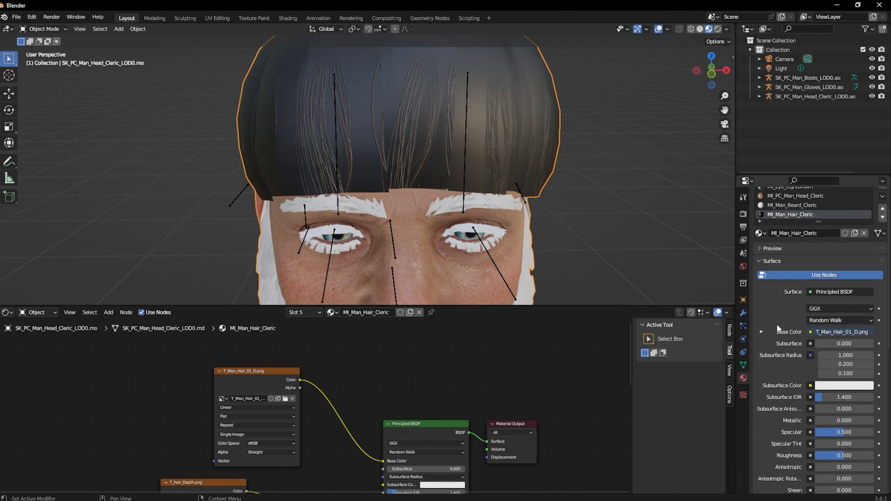
scroll(777, 323, "down", 8)
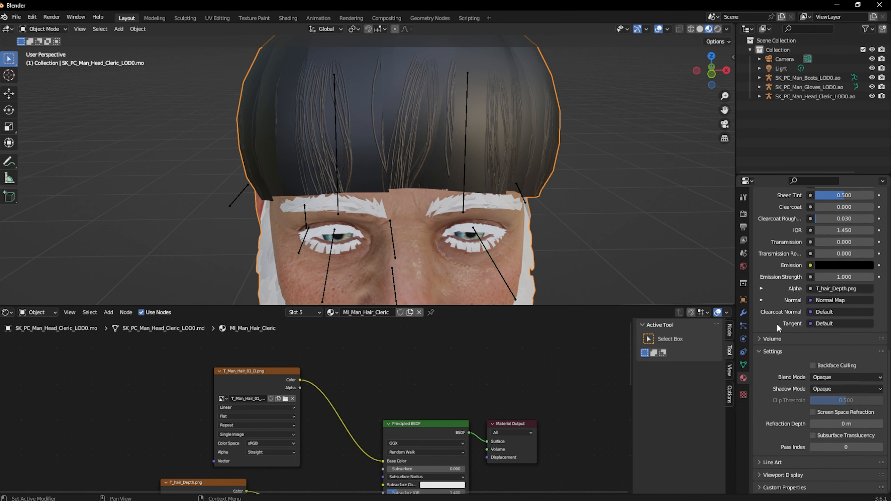
left_click(823, 378)
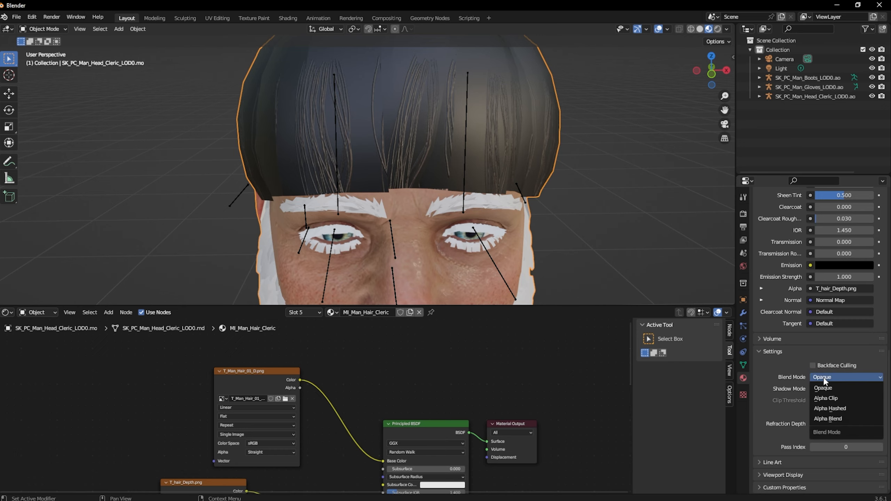
left_click(846, 409)
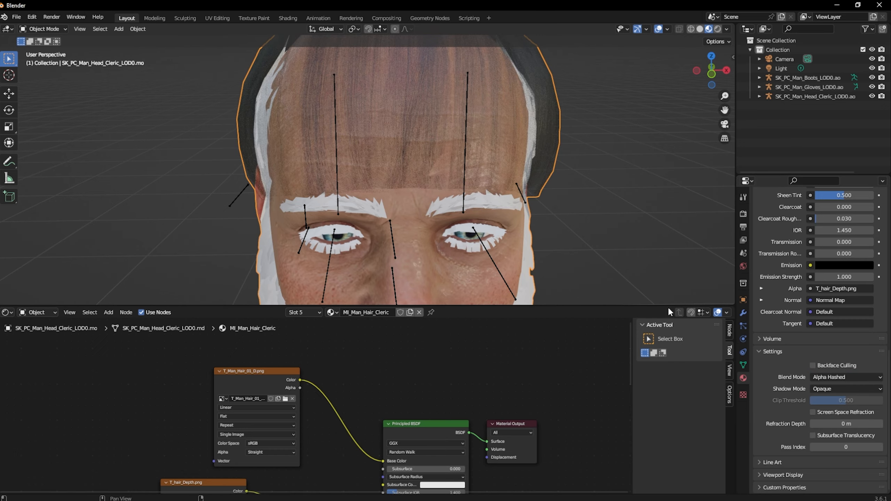
middle_click_drag(667, 302, 628, 246)
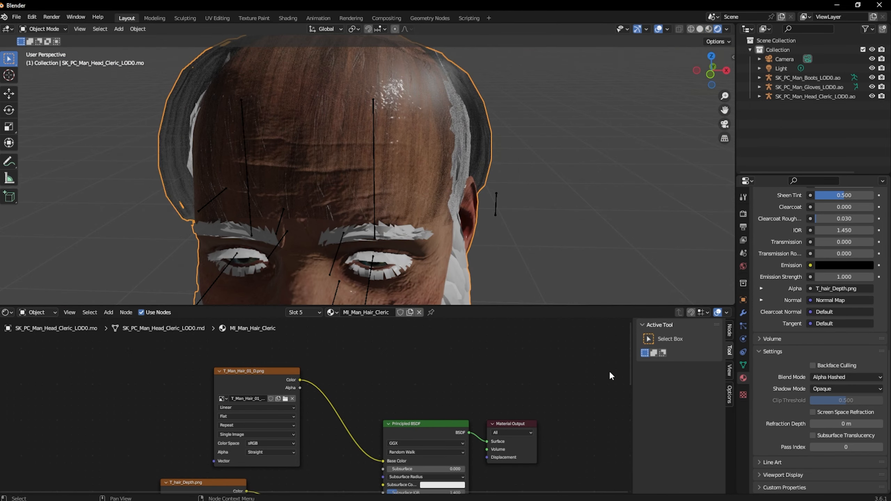
scroll(609, 371, "down", 1)
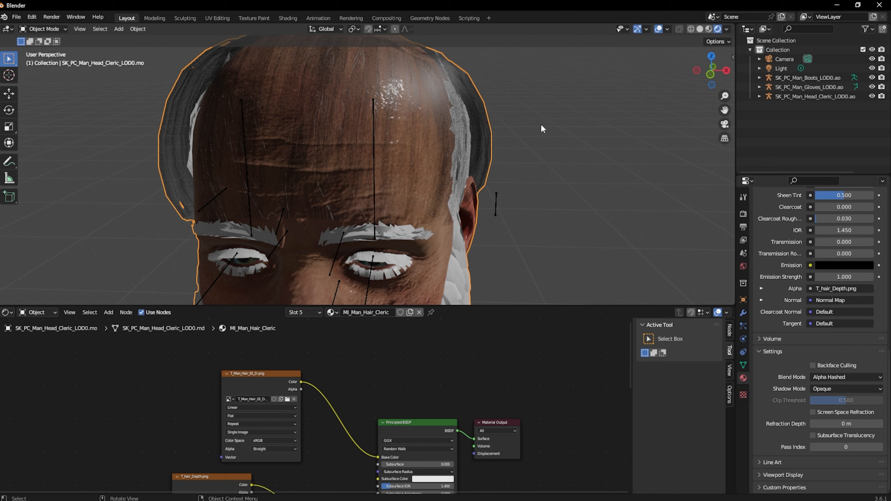
Step: Enable nodes on the MI_Man_Beard_Cleric material in slot 4
scroll(768, 234, "up", 20)
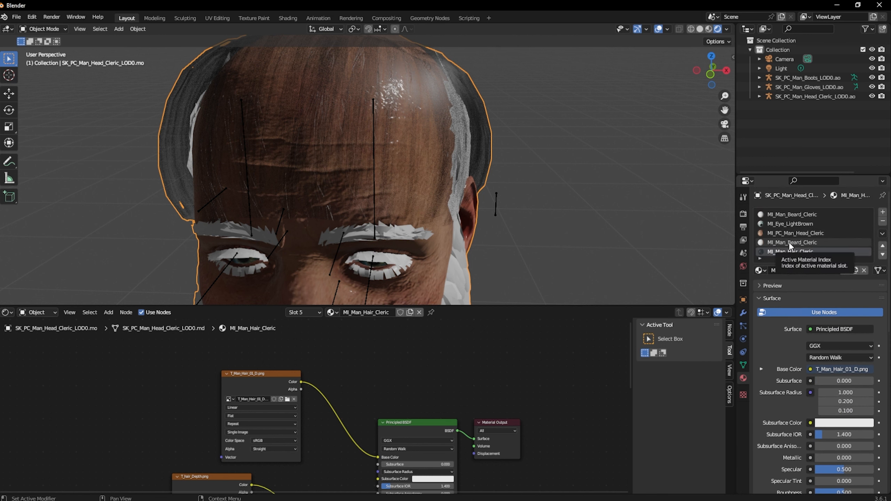
left_click(789, 242)
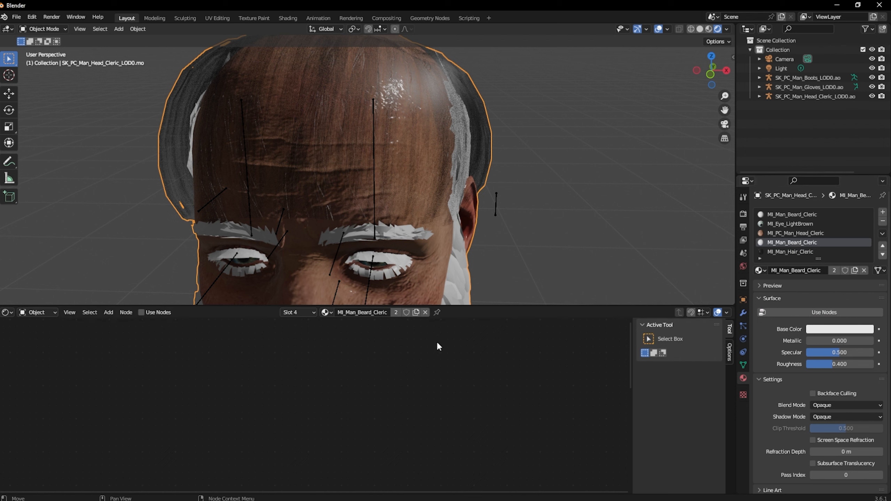
left_click(146, 313)
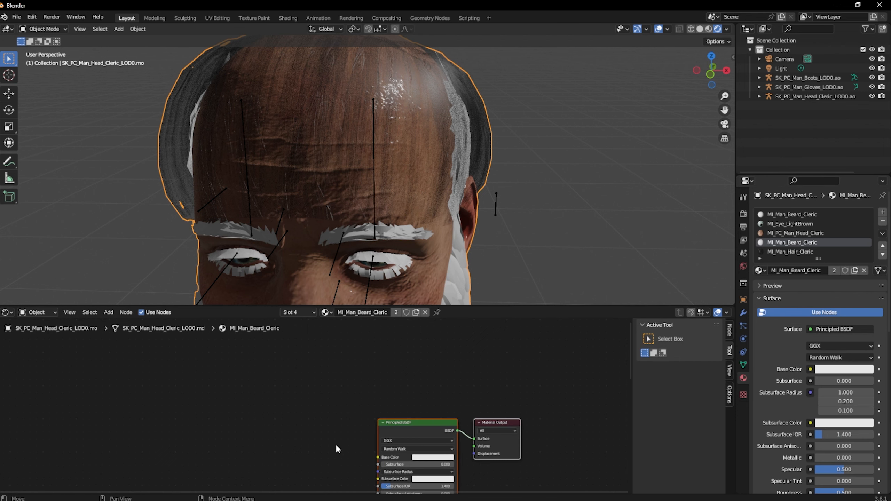
Step: Add the T_hair_Depth, T_Man_Hair_01_D and T_Man_Hair_01_N textures to the beard material and stack the nodes beside the Principled BSDF
scroll(336, 443, "down", 6, "shift")
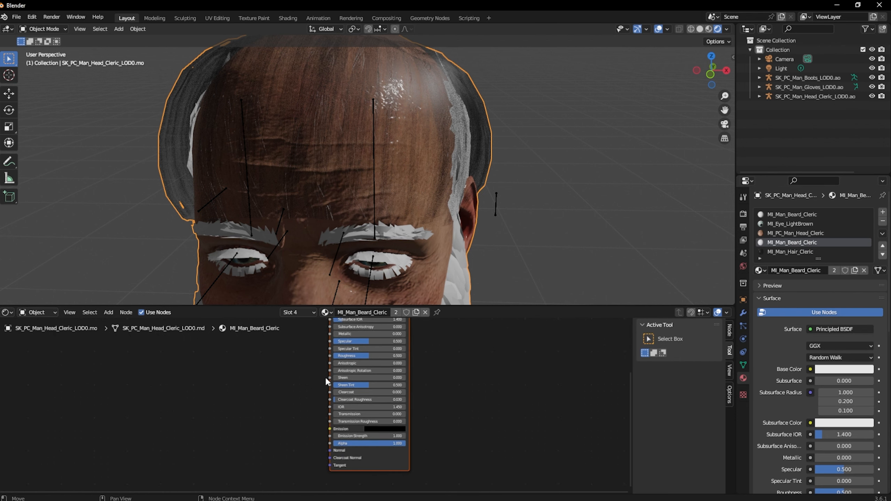
left_click_drag(0, 401, 173, 403)
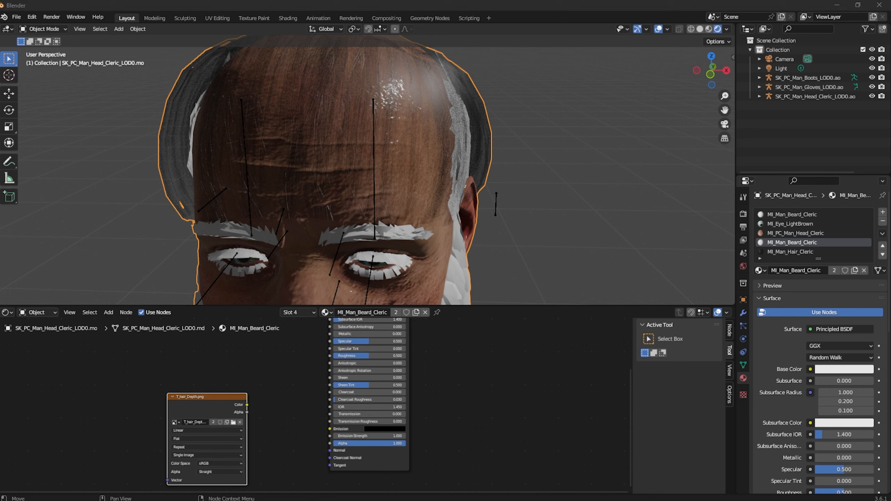
left_click_drag(0, 389, 66, 390)
left_click_drag(210, 292, 168, 328)
scroll(270, 390, "up", 1)
left_click_drag(207, 365, 207, 477)
left_click_drag(210, 391, 215, 365)
left_click_drag(98, 421, 202, 281)
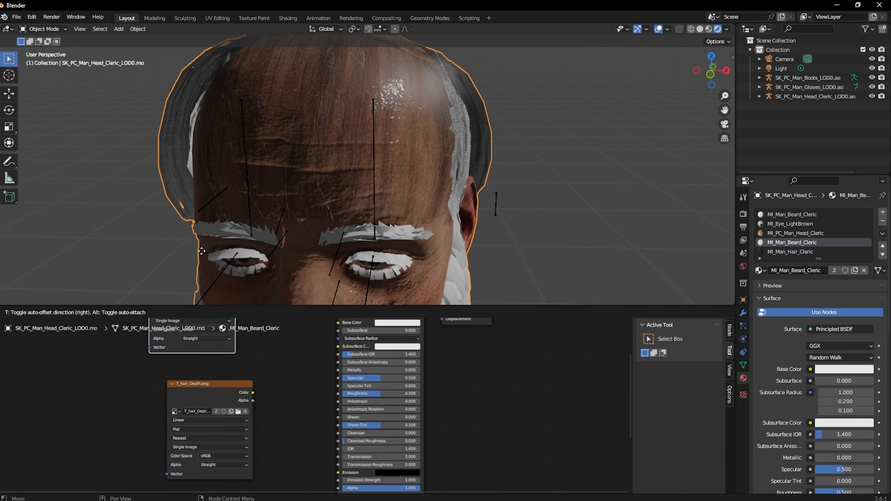
middle_click_drag(267, 470, 246, 381)
Step: Add a Normal Map node to the beard material, feed it T_Man_Hair_01_N's Color and link it to the Principled BSDF's Normal
left_click(210, 432)
key("shift+a")
left_click(262, 396)
type("norm")
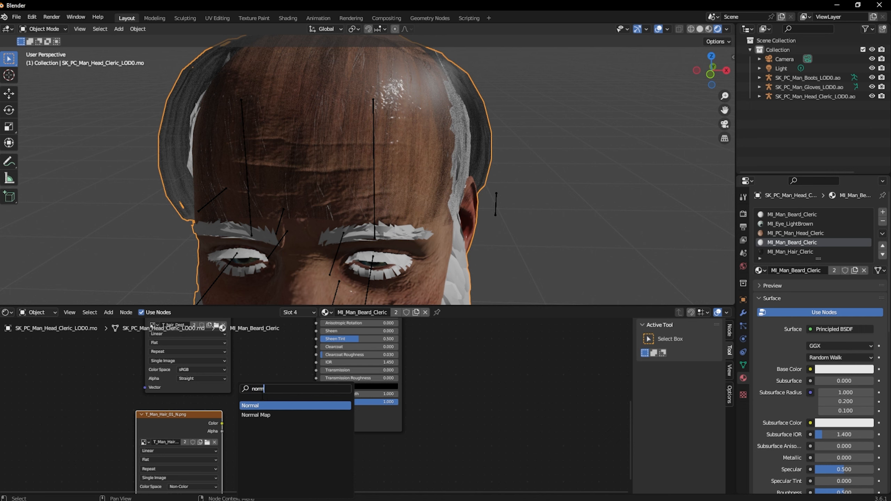
left_click(262, 416)
left_click(229, 432)
left_click_drag(222, 423, 227, 454)
left_click_drag(281, 419, 316, 410)
Step: Link T_hair_Depth's Color to Alpha and T_Man_Hair_01_D's Color to Base Color on the beard's Principled BSDF
middle_click_drag(270, 351, 305, 421)
left_click_drag(265, 377, 350, 471)
middle_click_drag(298, 335, 328, 469)
left_click_drag(251, 354, 381, 440)
mouse_move(483, 248)
middle_mouse_down()
mouse_move(497, 228)
mouse_move(490, 236)
middle_mouse_up()
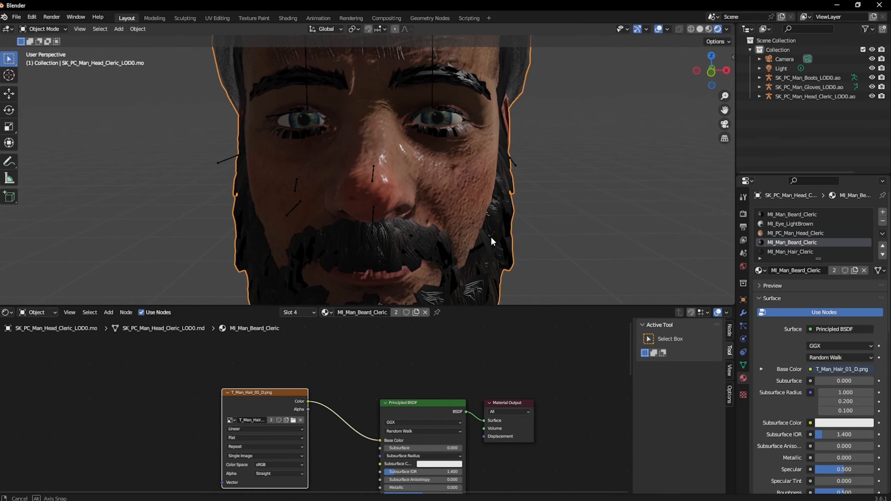
Step: Set the beard material's Blend Mode to Alpha Hashed and check the beard on the character
scroll(800, 351, "down", 5)
scroll(795, 354, "down", 15)
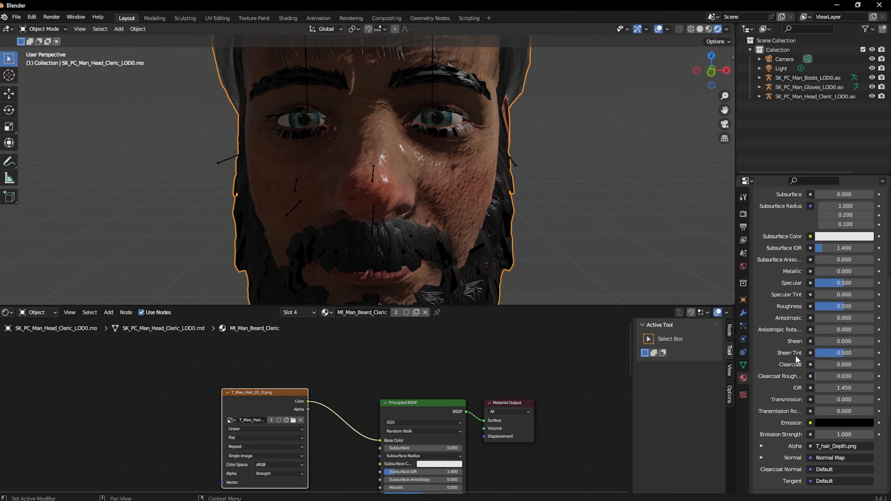
left_click(831, 379)
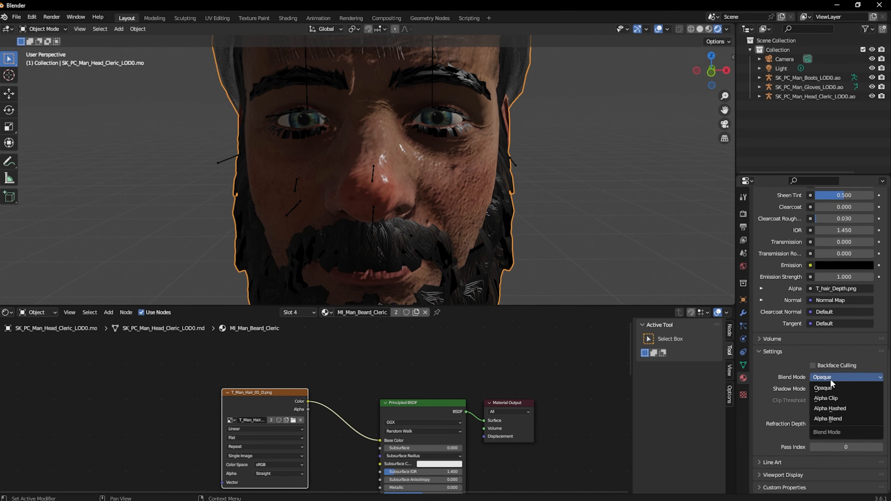
left_click(830, 408)
mouse_move(598, 262)
middle_mouse_down()
mouse_move(581, 258)
mouse_move(596, 248)
mouse_move(603, 257)
middle_mouse_up()
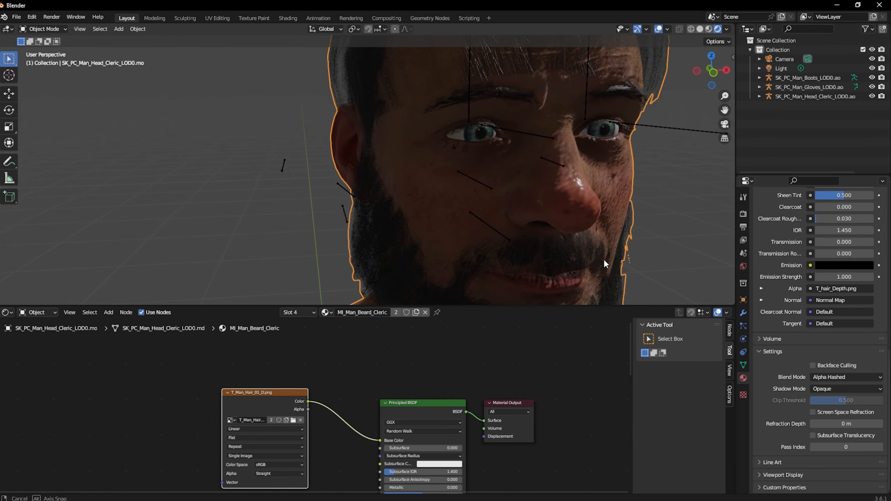
scroll(461, 113, "down", 10)
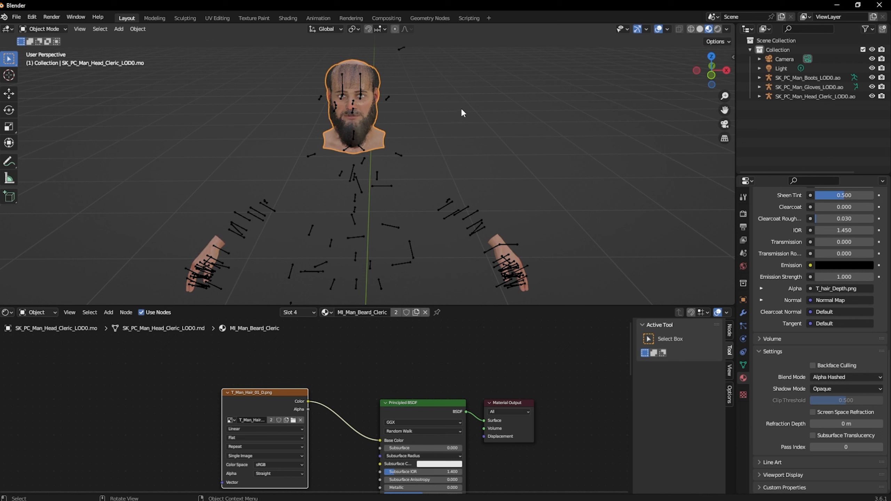
Step: Import the skeleton mesh SK_OracleRobe_LOD0.psk from the Item/Armor/Chest/OracleRobe folder
left_click(16, 17)
mouse_move(70, 144)
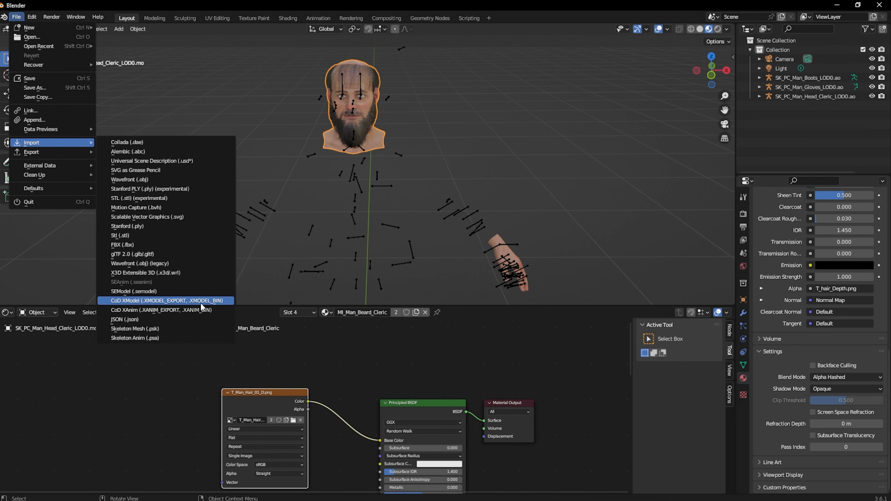
left_click(195, 329)
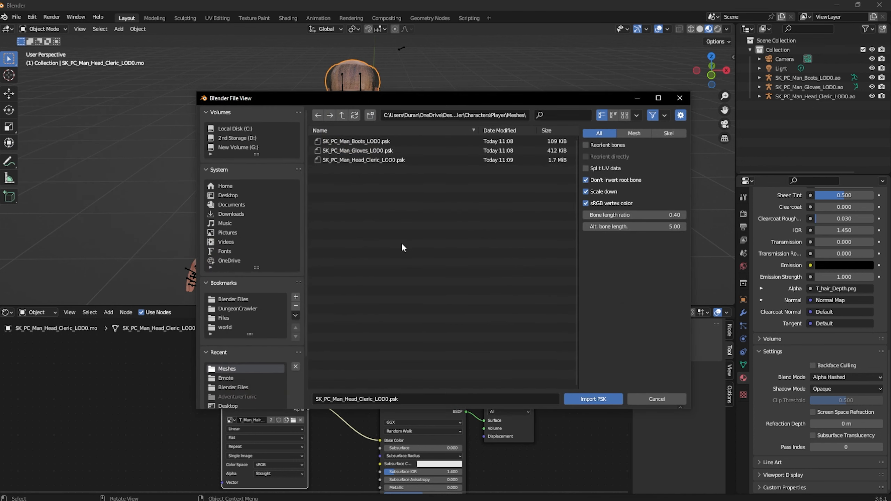
left_click(342, 115)
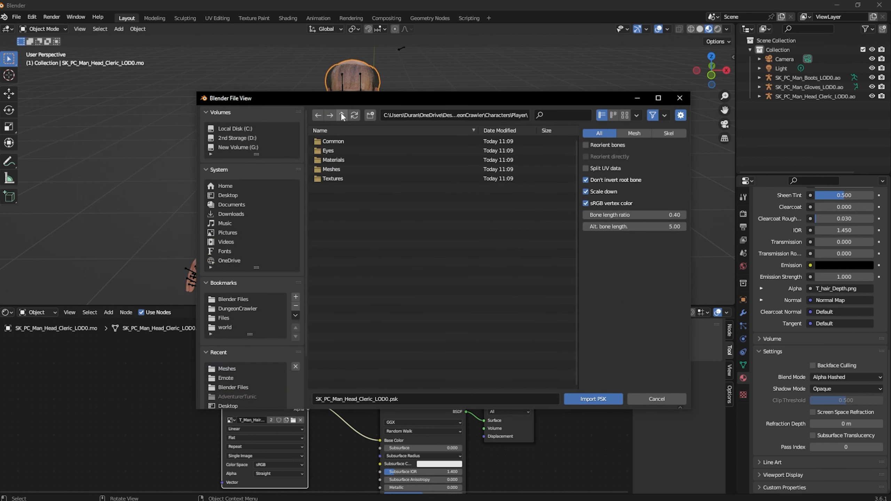
left_click(341, 116)
left_click(342, 116)
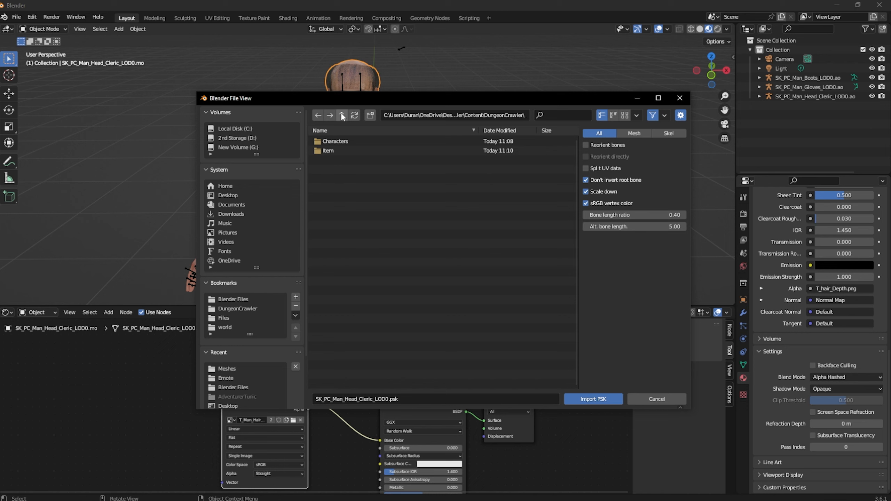
double_click(335, 151)
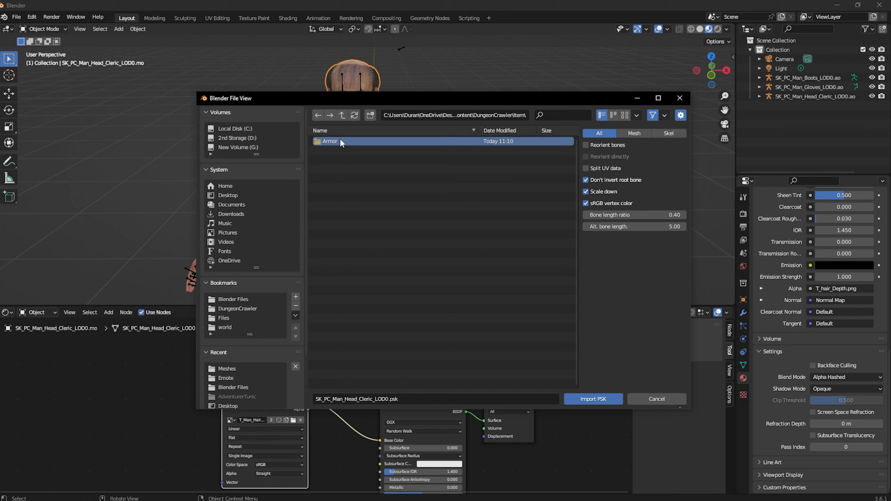
double_click(340, 141)
double_click(340, 141)
left_click(341, 141)
double_click(340, 141)
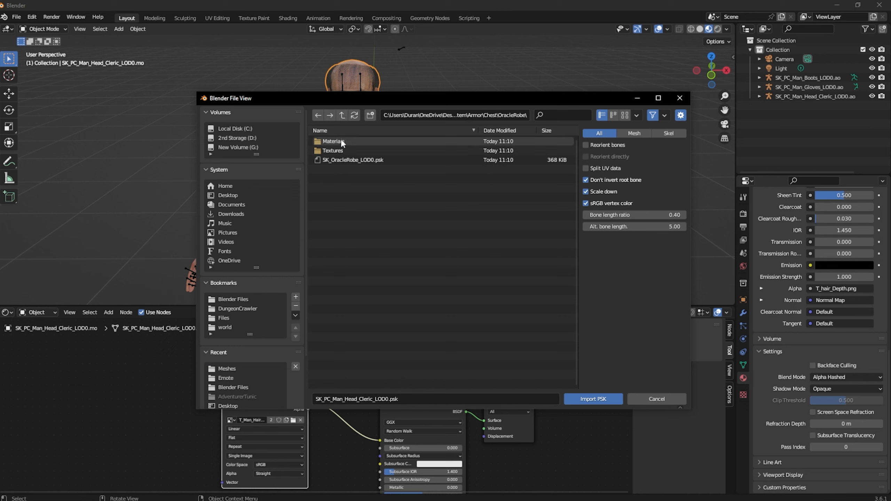
left_click(357, 160)
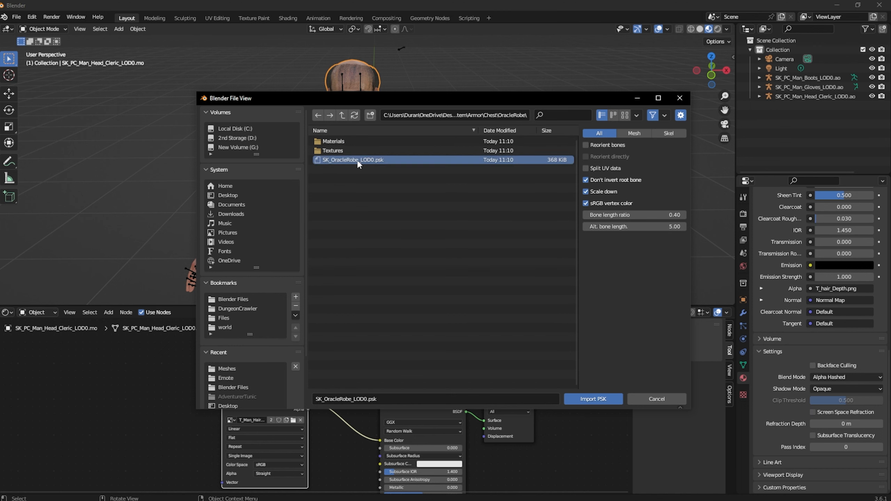
left_click(592, 399)
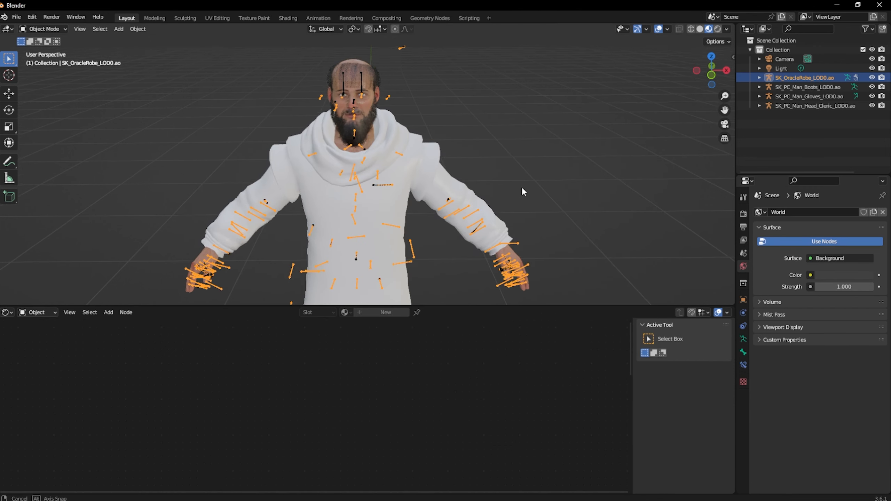
Step: Select the Oracle robe mesh and enable nodes on its MI_OracleRobe_01 material
left_click(414, 167)
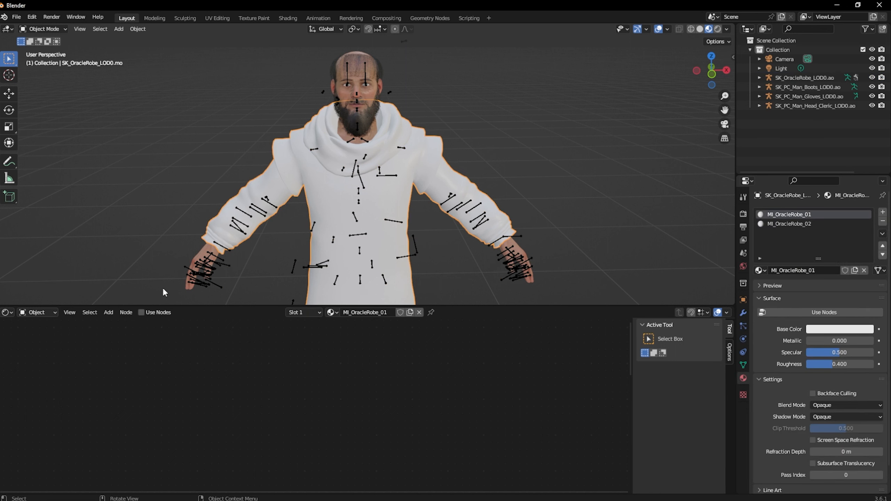
left_click(141, 312)
middle_click_drag(323, 407, 267, 343)
scroll(267, 343, "down", 2)
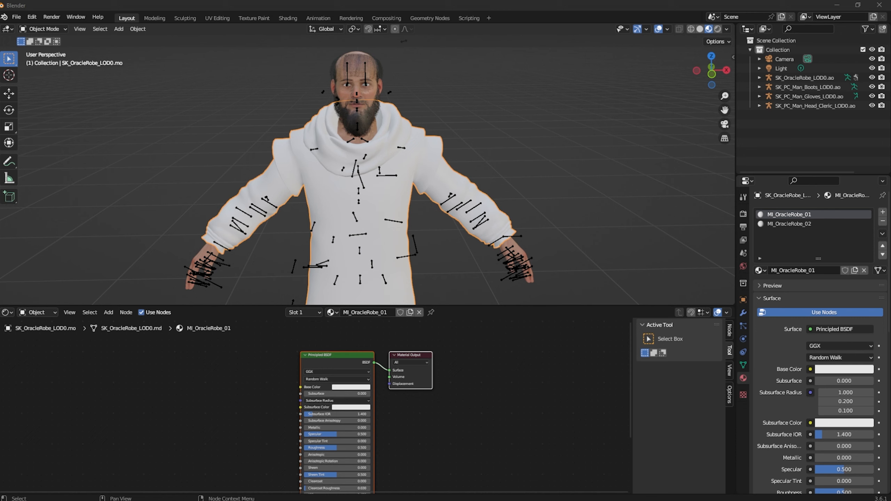
Step: Add the T_OracleRobe_D, T_OracleRobe_N and T_OracleRobe_ORM textures to MI_OracleRobe_01 and arrange them beside the Principled BSDF
left_click_drag(123, 363, 156, 378)
left_click_drag(116, 446, 96, 424)
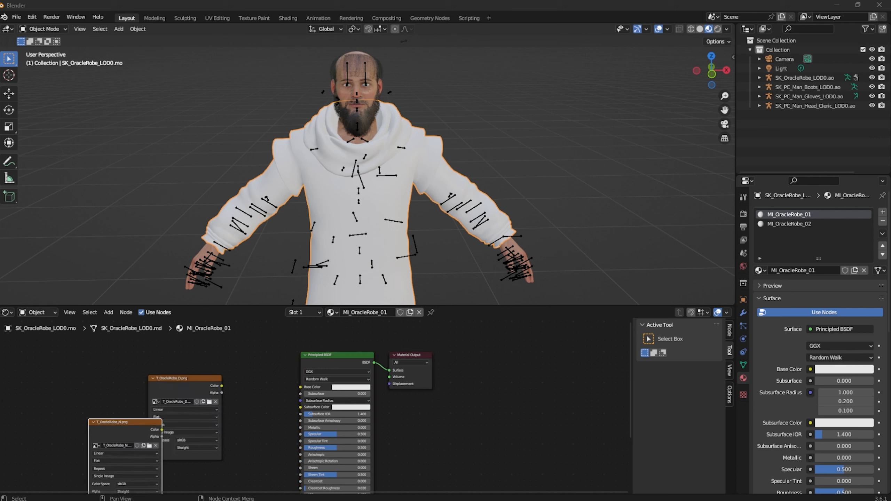
left_click_drag(217, 382, 235, 437)
scroll(259, 453, "up", 1)
middle_click_drag(261, 449, 265, 363)
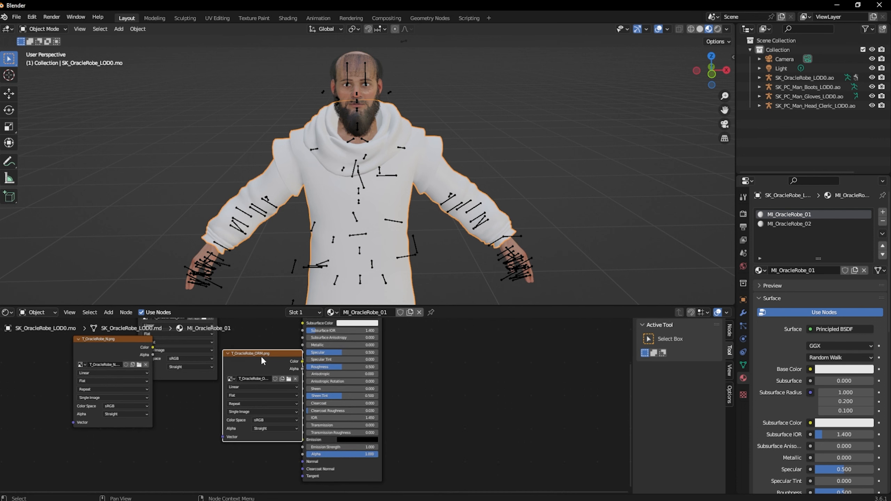
left_click_drag(261, 358, 183, 451)
left_click_drag(119, 339, 110, 447)
left_click_drag(183, 447, 164, 360)
Step: Add a Normal Map node to MI_OracleRobe_01, fed by T_OracleRobe_N's Color, and link its output to Normal
middle_click_drag(235, 431, 197, 391)
key("shift+a")
left_click(207, 407)
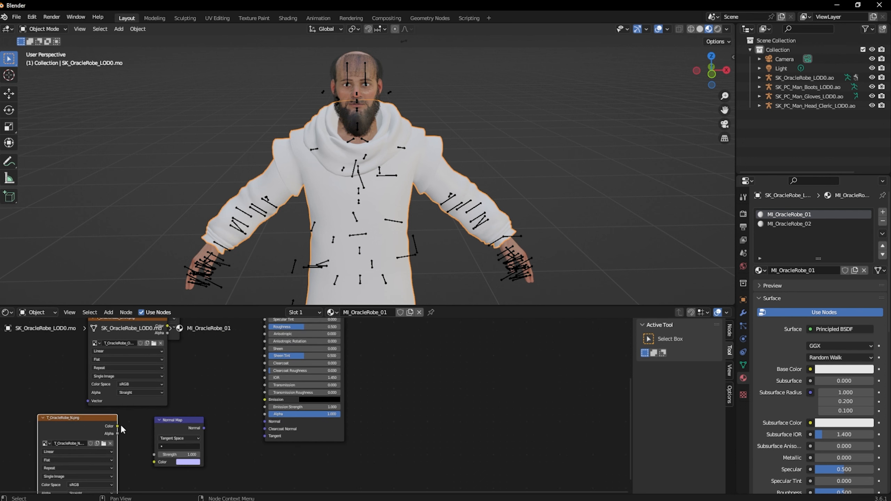
left_click_drag(118, 426, 154, 462)
left_click_drag(205, 428, 264, 422)
Step: Split T_OracleRobe_ORM with a Separate Color node in MI_OracleRobe_01, linking Blue to Metallic and Green to Roughness
middle_click_drag(217, 380, 284, 431)
key("shift+a")
type("se")
left_click_drag(222, 372, 244, 437)
left_click_drag(292, 419, 331, 355)
left_click_drag(292, 412, 336, 378)
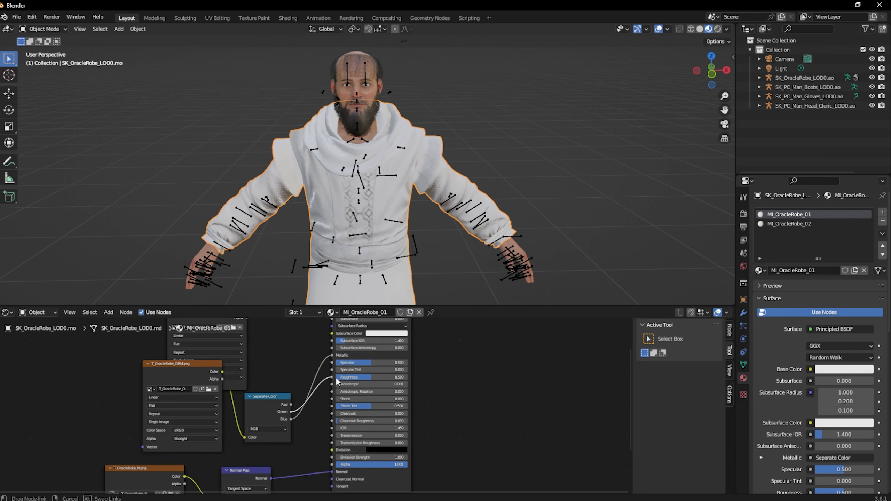
Step: Add a Multiply color mix node combining T_OracleRobe_D's Color with the Separate Color's Red, and link its Result to Base Color
middle_click_drag(313, 376, 326, 427)
key("shift+a")
left_click_drag(228, 362, 250, 384)
left_click(261, 332)
left_click_drag(305, 456, 250, 392)
left_click_drag(296, 334, 345, 363)
middle_click_drag(551, 250, 553, 234)
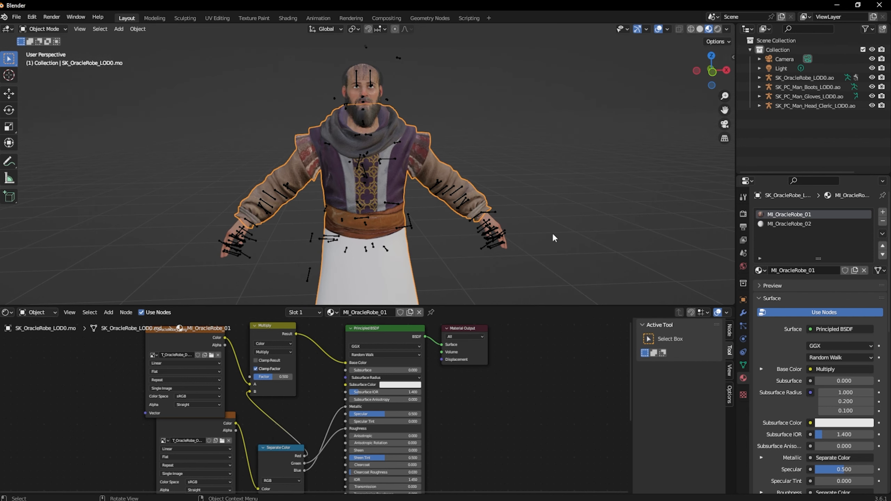
Step: Enable nodes on the robe's second material, MI_OracleRobe_02
left_click(792, 223)
key("alt+Tab")
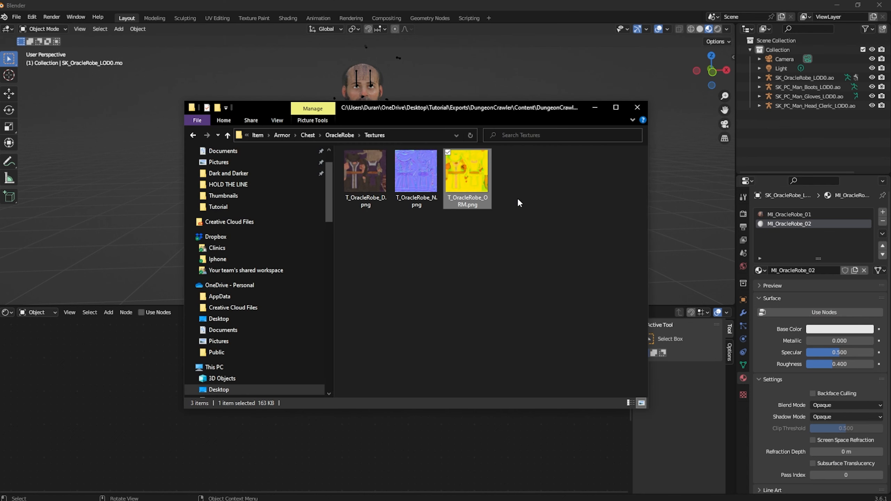
left_click_drag(521, 199, 378, 182)
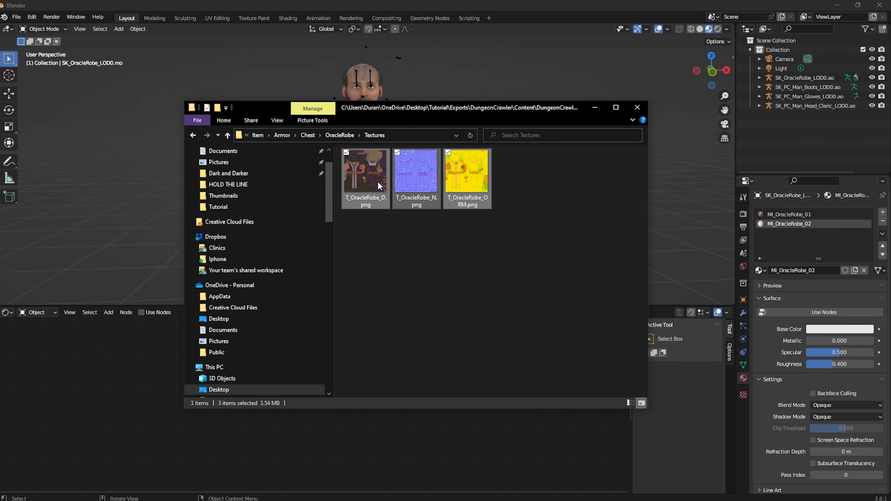
left_click(380, 240)
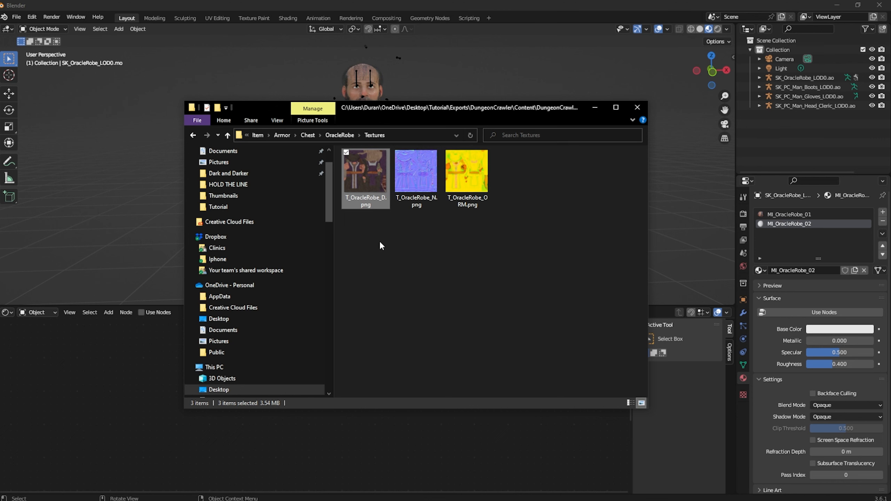
left_click(141, 312)
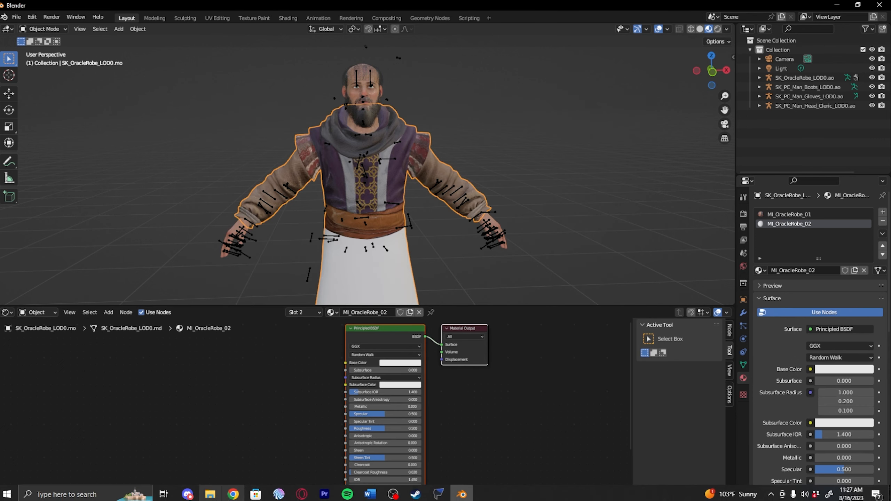
Step: Add the T_OracleRobe_D, T_OracleRobe_N and T_OracleRobe_ORM textures from File Explorer to MI_OracleRobe_02 and stack them beside the Principled BSDF
left_click(210, 494)
left_click_drag(367, 197, 98, 388)
left_click(453, 167)
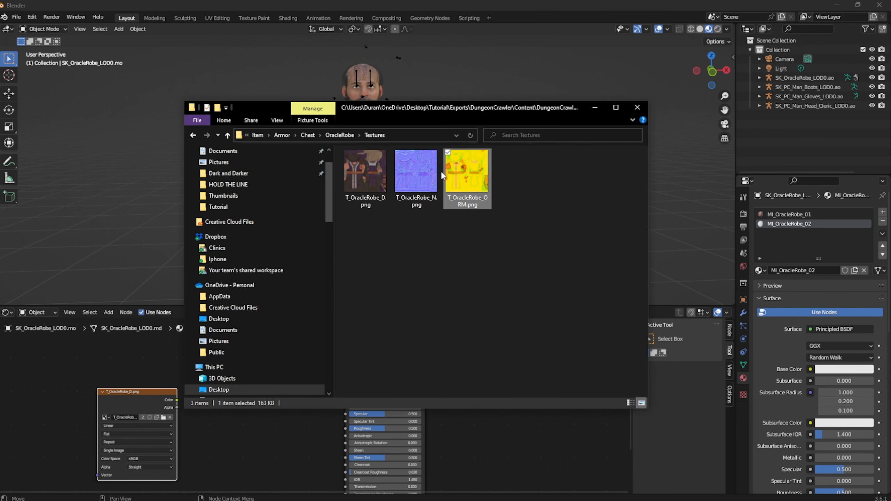
left_click_drag(421, 176, 231, 459)
left_click_drag(459, 196, 207, 440)
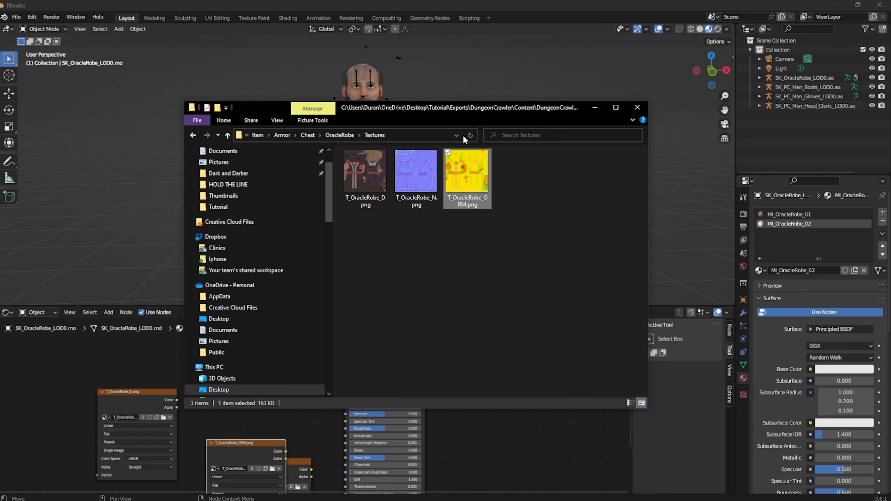
left_click_drag(461, 108, 0, 190)
middle_click_drag(242, 375, 266, 344)
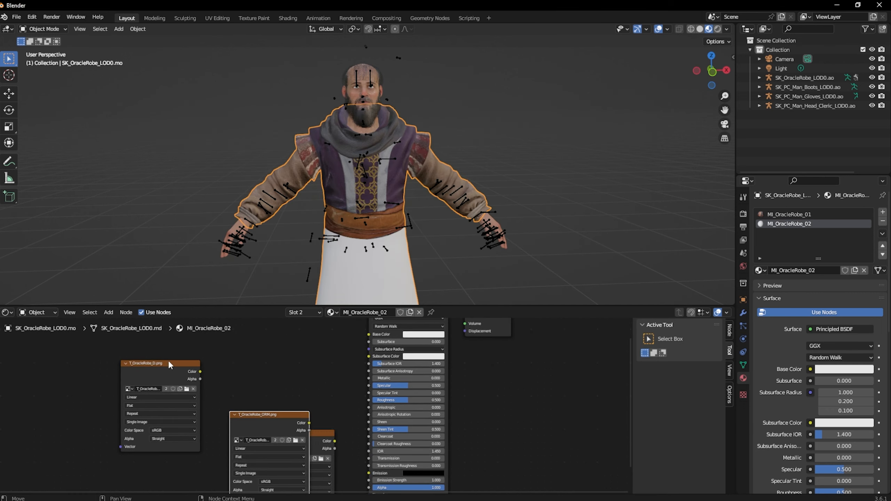
left_click(174, 352)
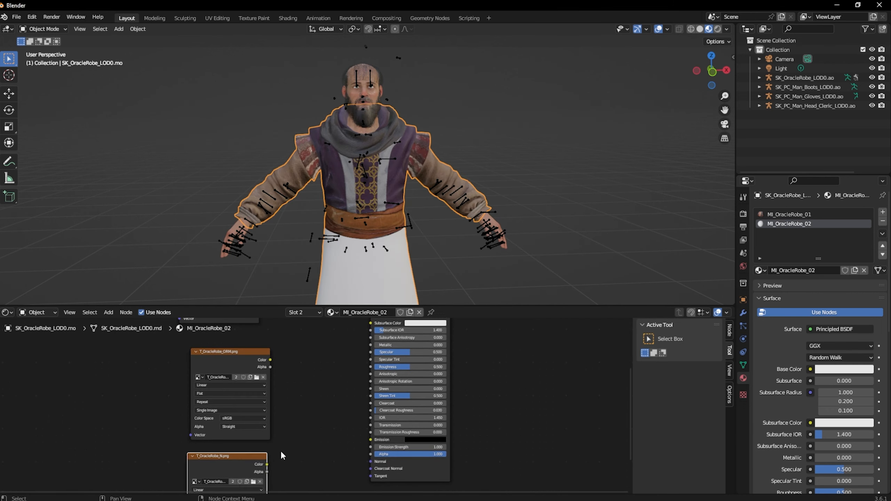
Step: In MI_OracleRobe_02, route T_OracleRobe_N through a Normal Map to Normal, and T_OracleRobe_ORM through Separate Color with Blue to Metallic and Green to Roughness
key("shift+a")
left_click(293, 448)
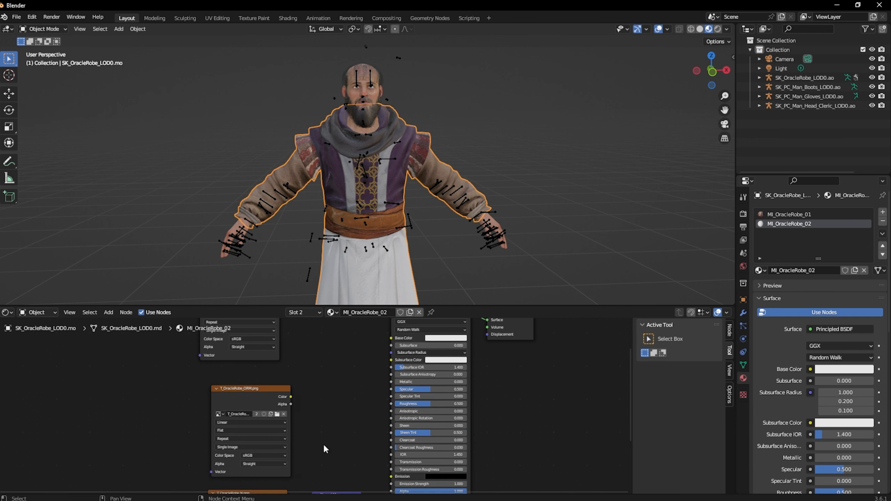
key("shift+a")
type("sep")
key("Return")
left_click(302, 386)
left_click_drag(291, 397, 302, 434)
left_click_drag(349, 416, 391, 382)
left_click_drag(348, 409, 393, 404)
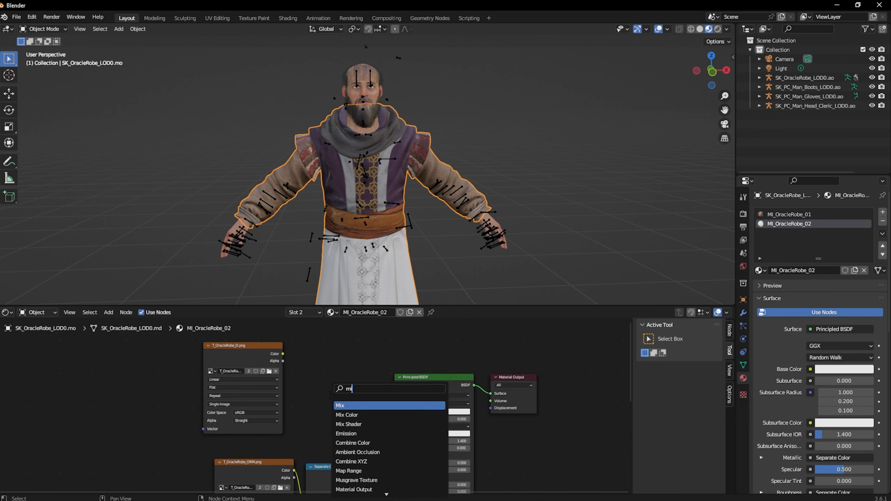
Step: Feed MI_OracleRobe_02's Base Color from a Multiply mix node and set T_OracleRobe_N's color space to Non-Color
middle_click_drag(255, 387, 288, 368)
left_click(274, 467)
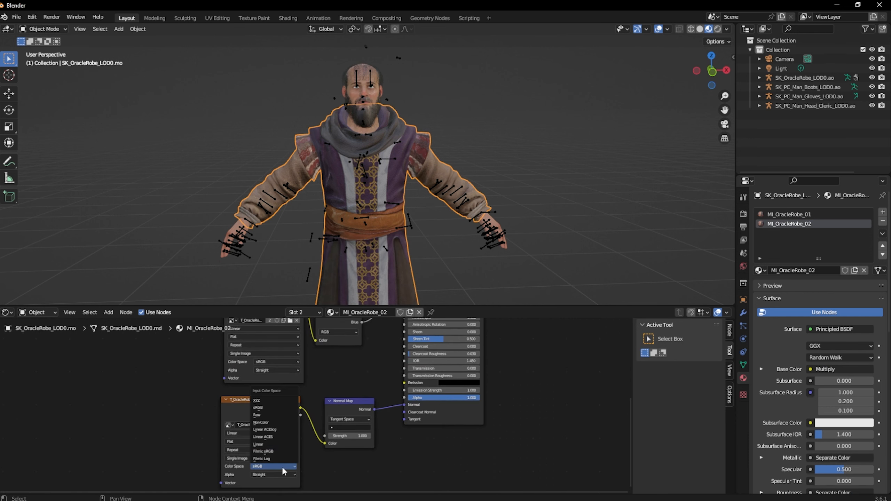
left_click(284, 466)
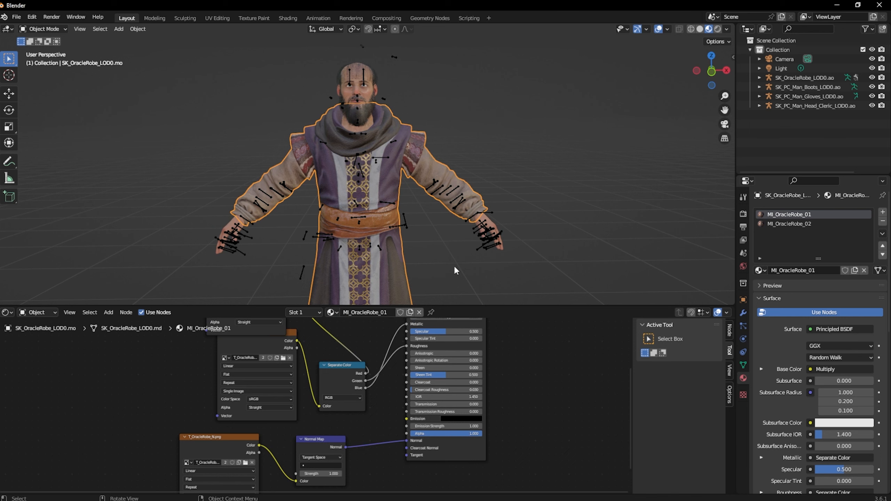
scroll(454, 265, "down", 5)
scroll(455, 268, "up", 4)
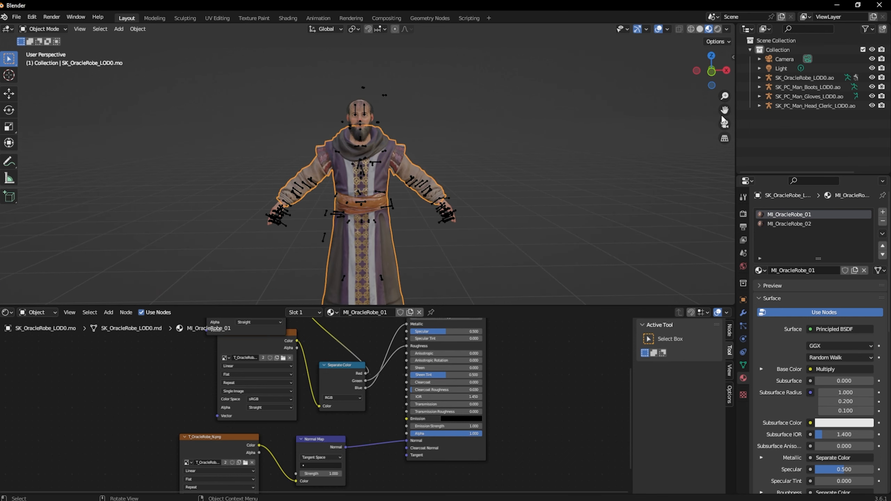
left_click_drag(724, 112, 747, 43)
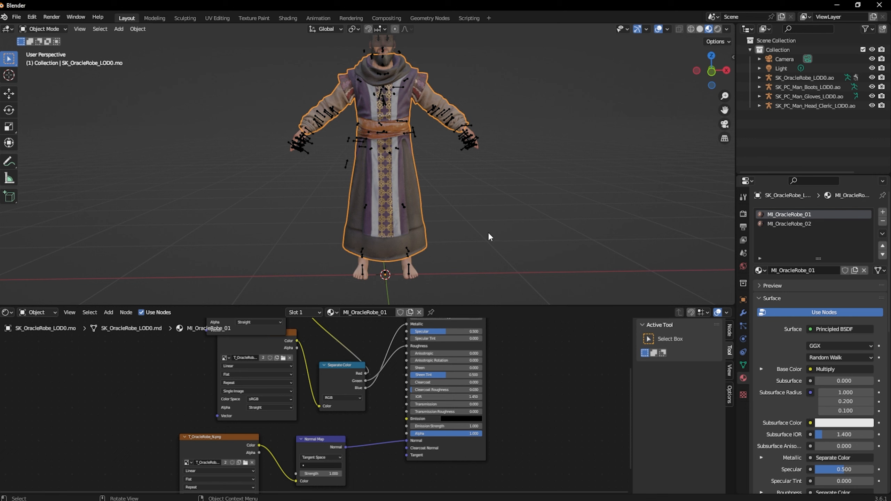
Step: Inspect the fully textured character without the viewport overlays, then restore the overlays
left_click_drag(725, 110, 708, 132)
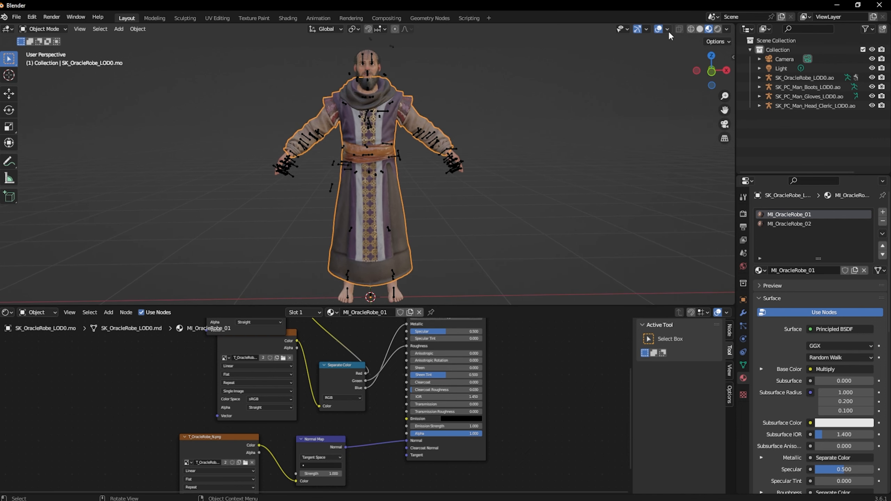
left_click(656, 30)
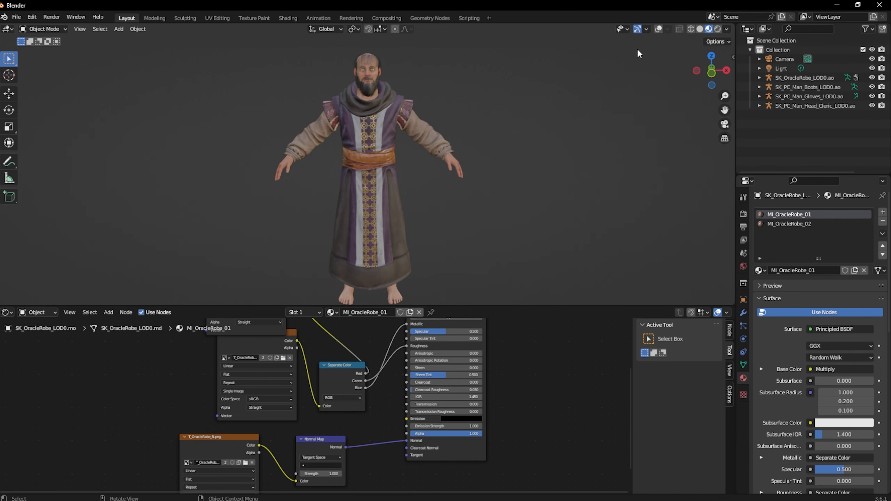
left_click(659, 29)
Step: Join the head, gloves, boots and robe meshes into the single SK_OracleRobe_LOD0 mesh
left_click_drag(291, 66, 483, 295)
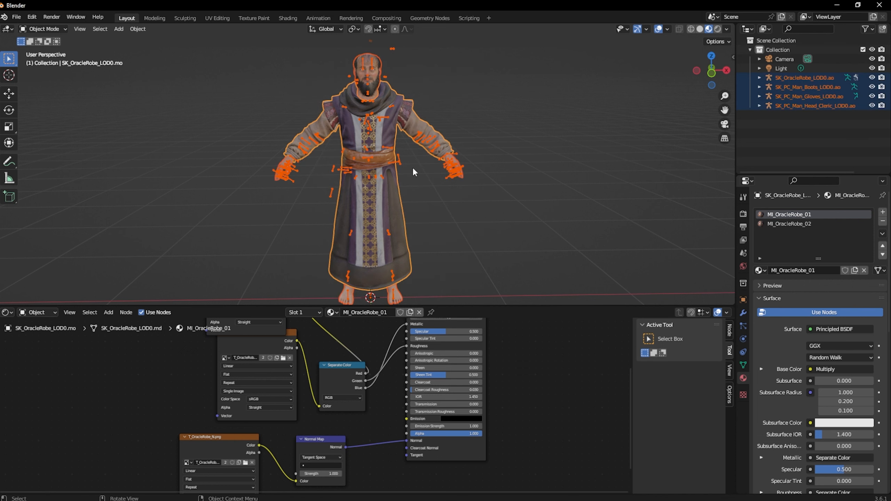
right_click(380, 101)
left_click(376, 132)
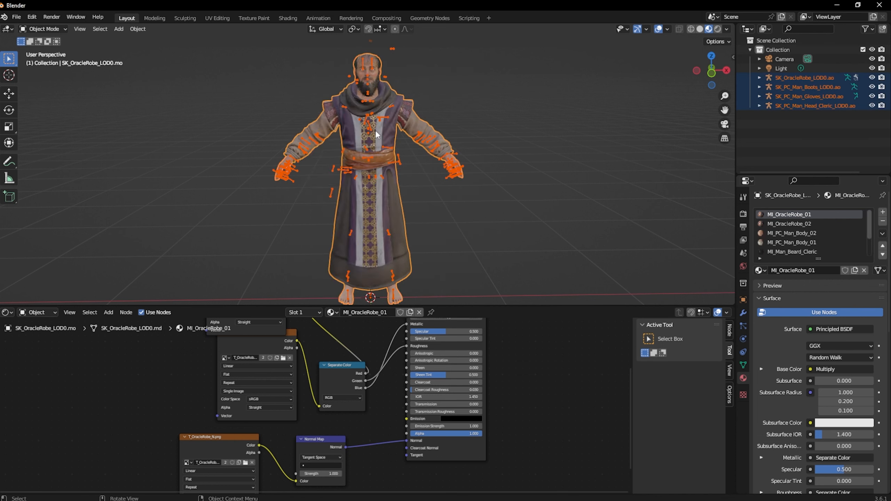
left_click(378, 103)
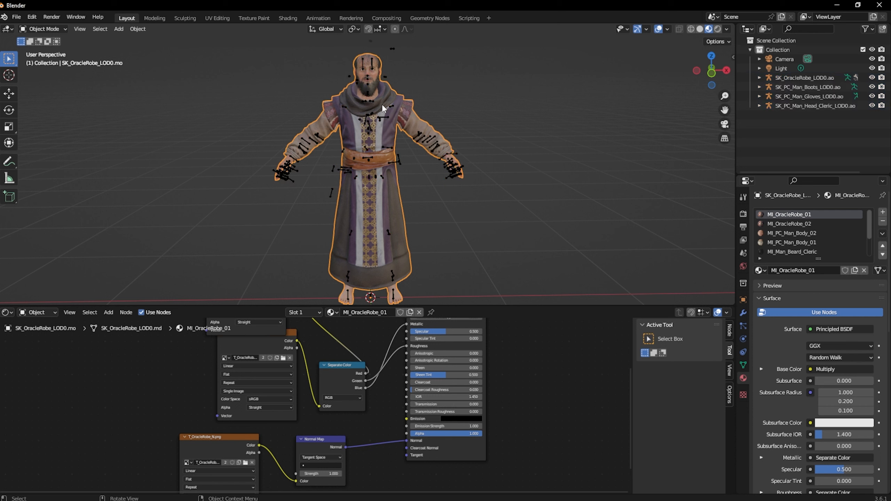
Step: Start a Skeleton Anim (.psa) import and browse to the Tutorial folder on the Desktop
left_click(17, 17)
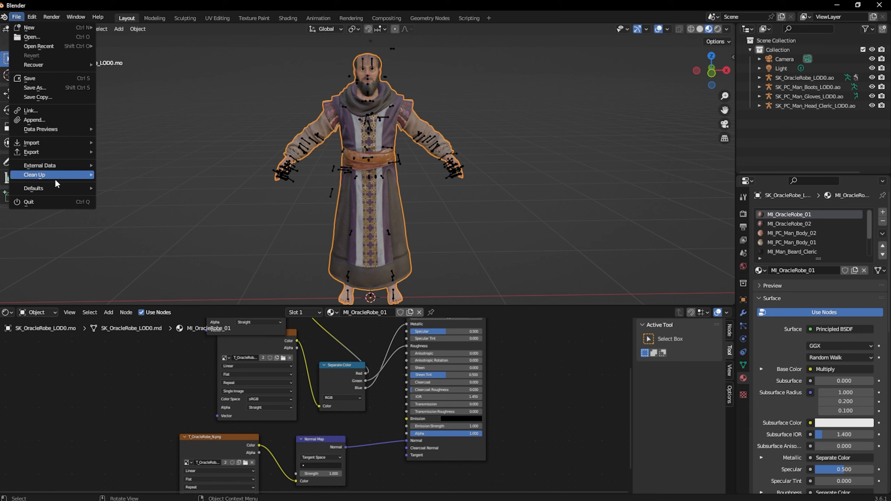
mouse_move(49, 143)
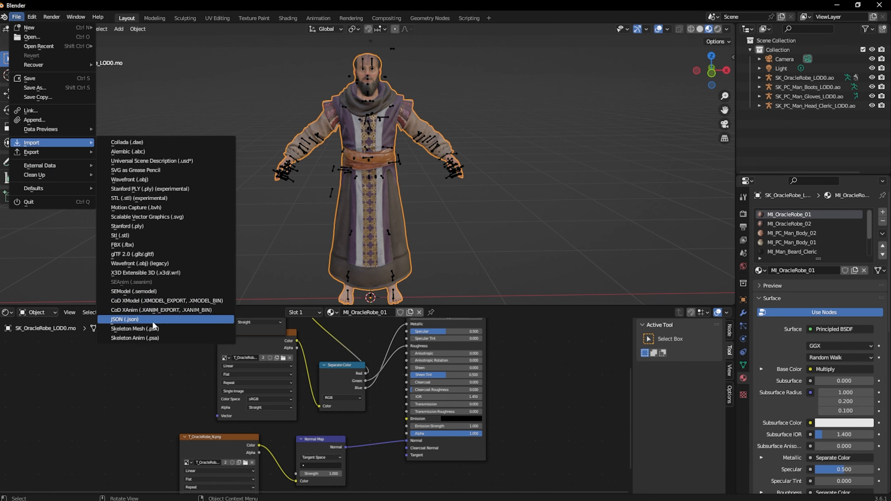
left_click(155, 338)
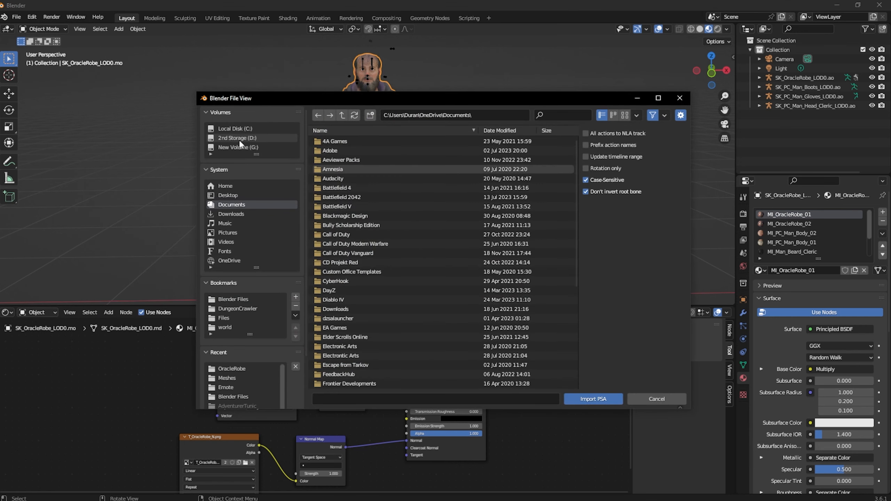
left_click(246, 195)
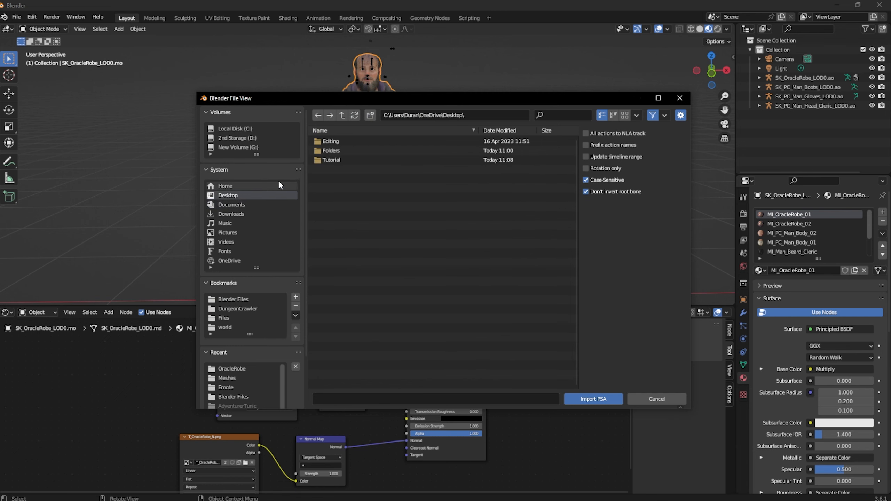
left_click(339, 159)
left_click(352, 160)
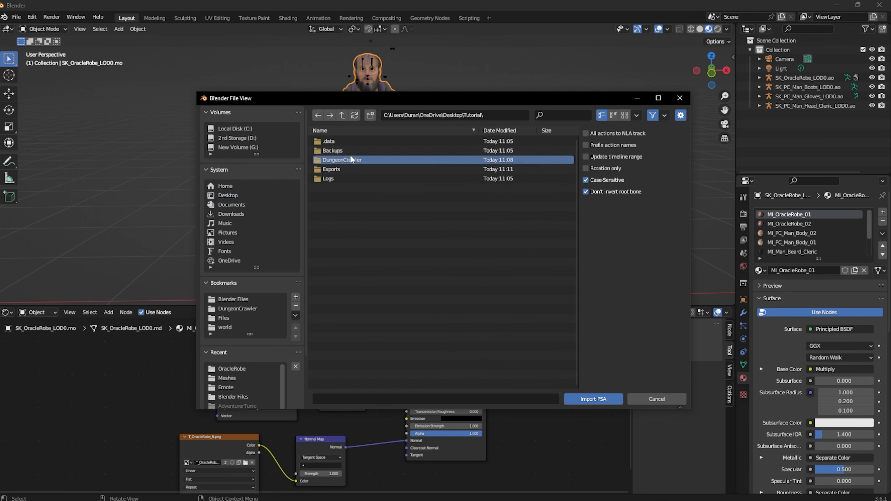
Step: Import AS_Emote_HoldtheLine_Loop_SEQ0.psa from DungeonCrawler's Characters/Player/Common/Animations/Emote folder onto the robe armature
double_click(352, 160)
double_click(351, 141)
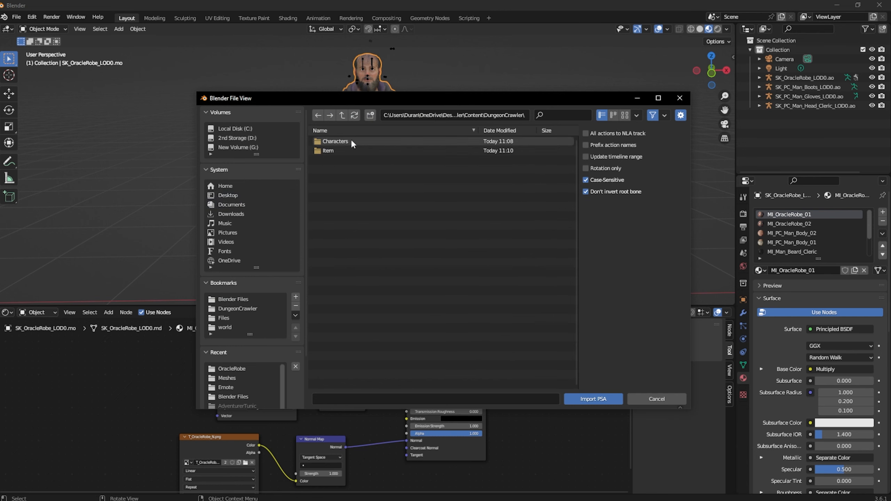
double_click(352, 141)
double_click(352, 142)
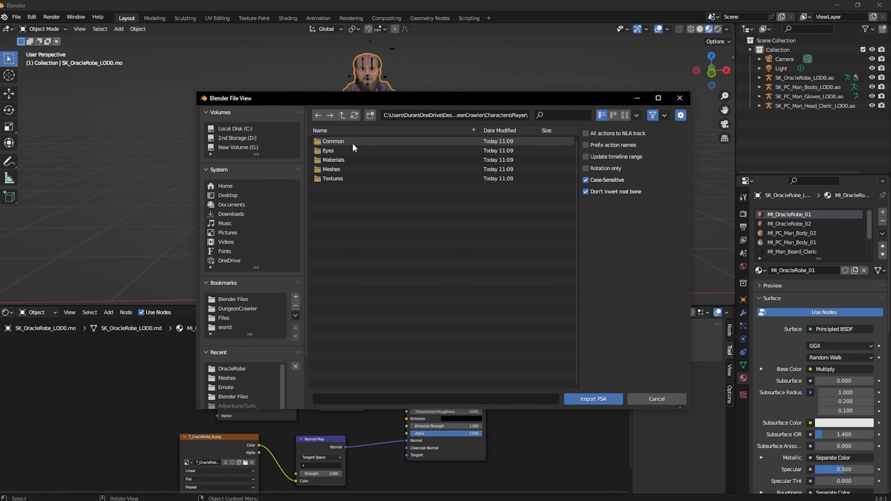
double_click(352, 142)
double_click(353, 141)
double_click(353, 141)
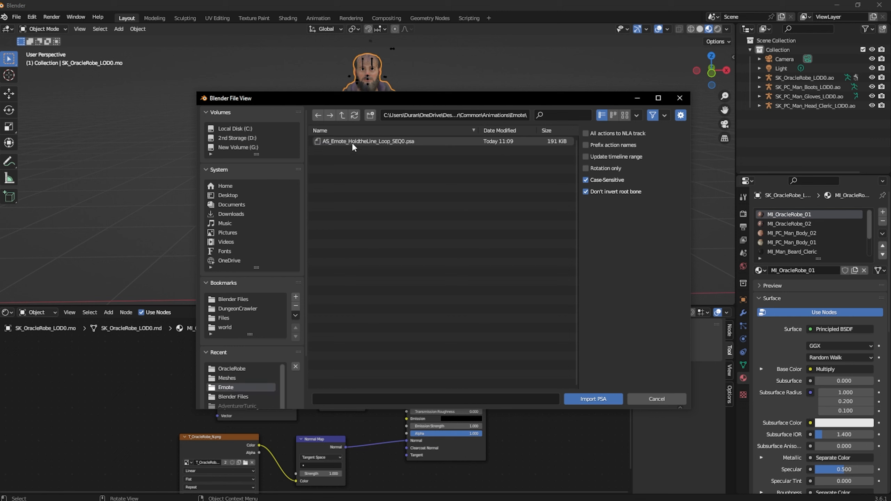
left_click(353, 141)
left_click(583, 393)
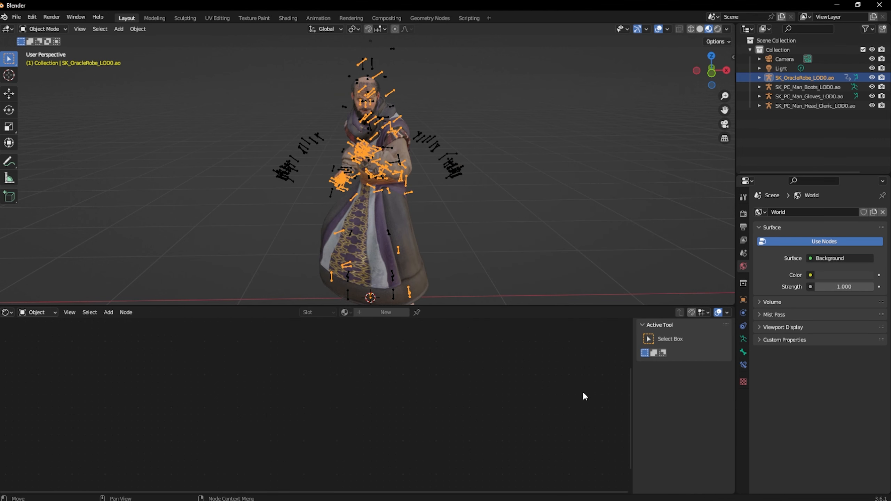
Step: Hide the viewport overlays and examine the posed character up close
left_click(659, 29)
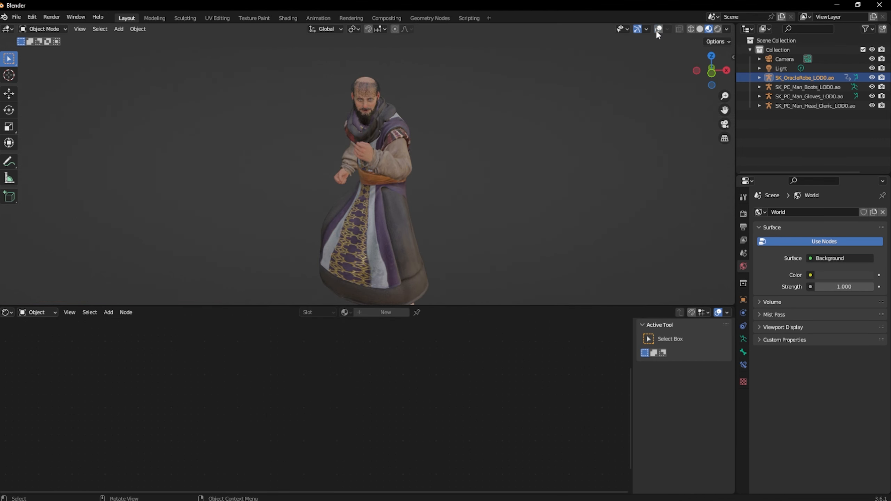
scroll(597, 122, "up", 6)
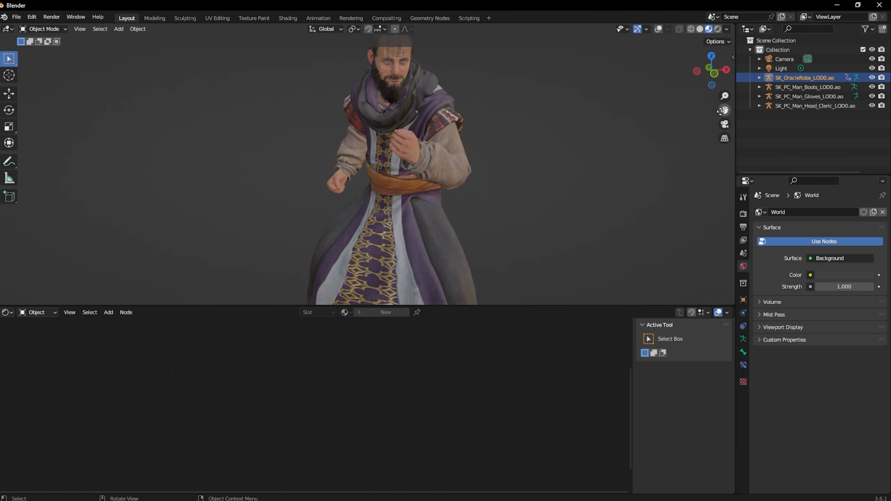
middle_click_drag(618, 130, 502, 147)
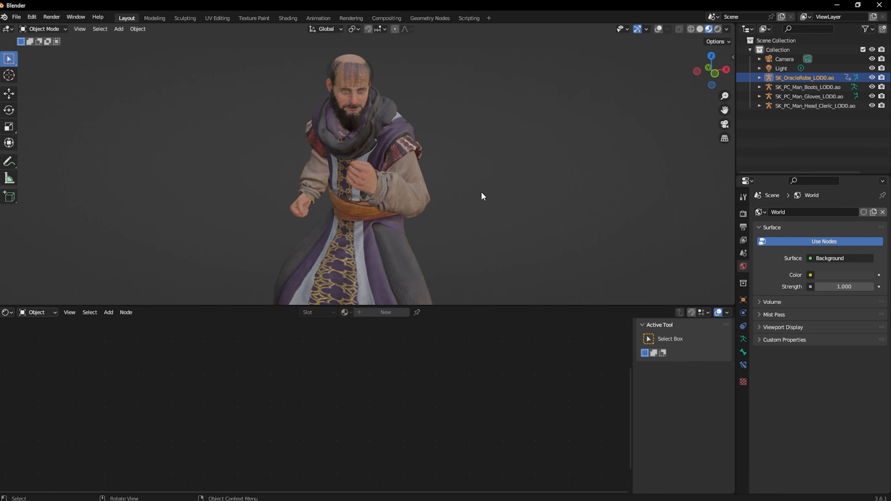
Step: Replace the node editor with a Timeline, play the emote animation and scrub to frame 11
left_click(7, 313)
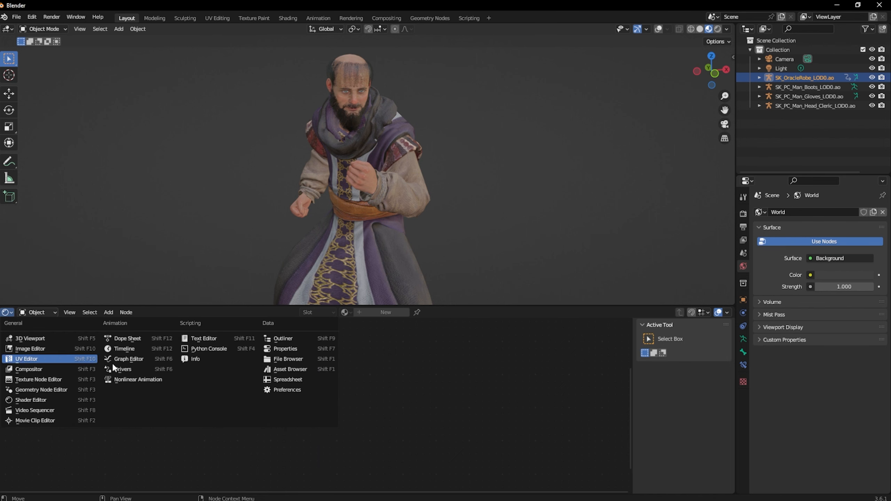
left_click(130, 349)
key("space")
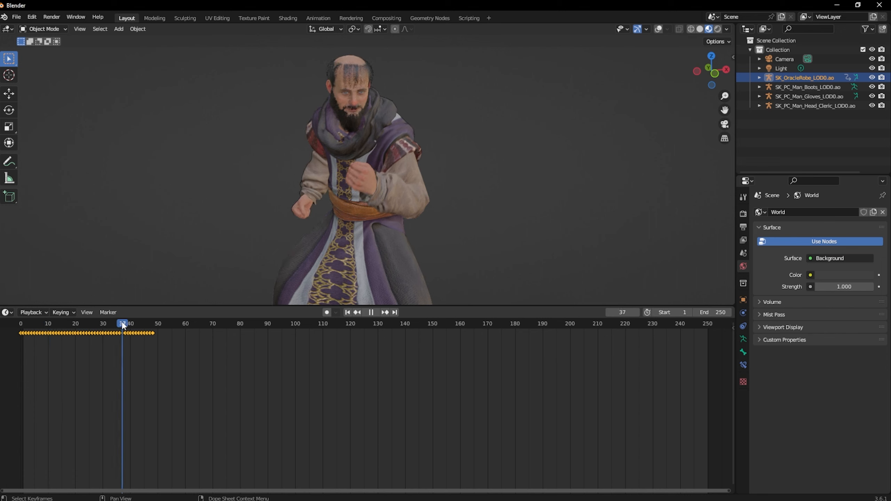
left_click_drag(151, 325, 50, 328)
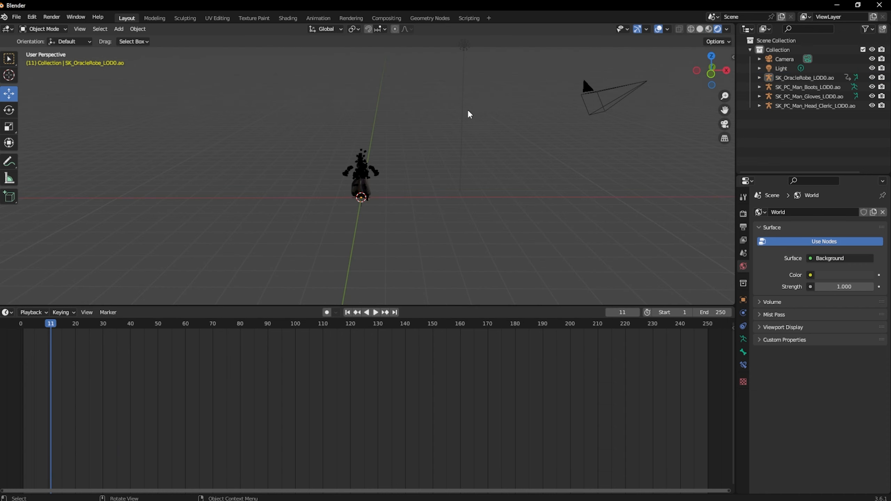
Step: Move the point light from above the scene to a spot close in front of the character
left_click(462, 46)
key("g")
left_click(313, 179)
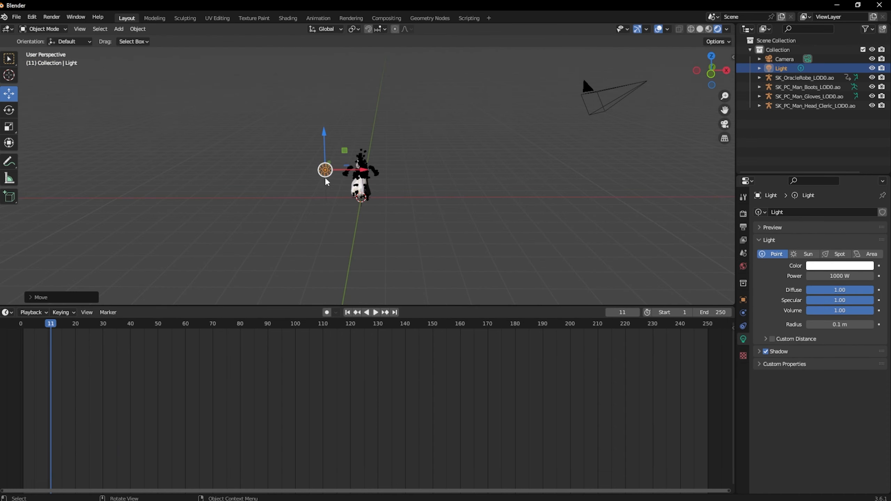
middle_click_drag(313, 179, 311, 177)
key("g")
key("y")
left_click(251, 168)
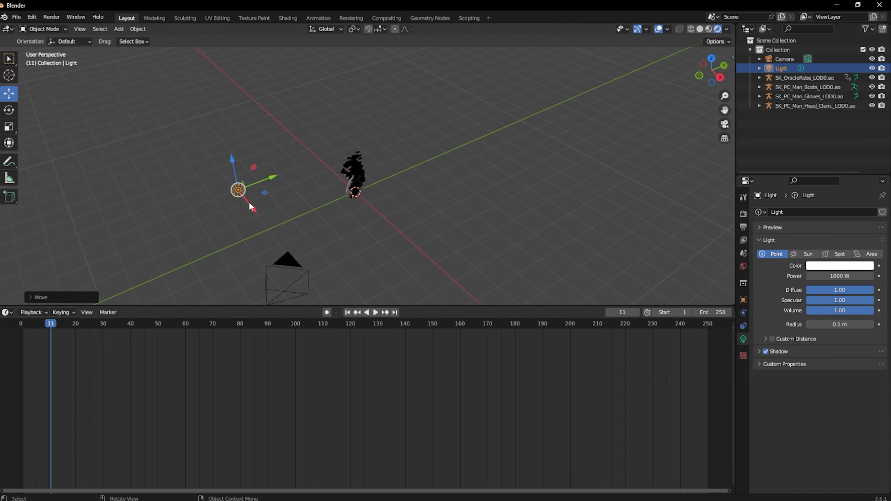
left_click_drag(251, 207, 290, 218)
left_click_drag(254, 186, 258, 145)
middle_click_drag(258, 146, 380, 140)
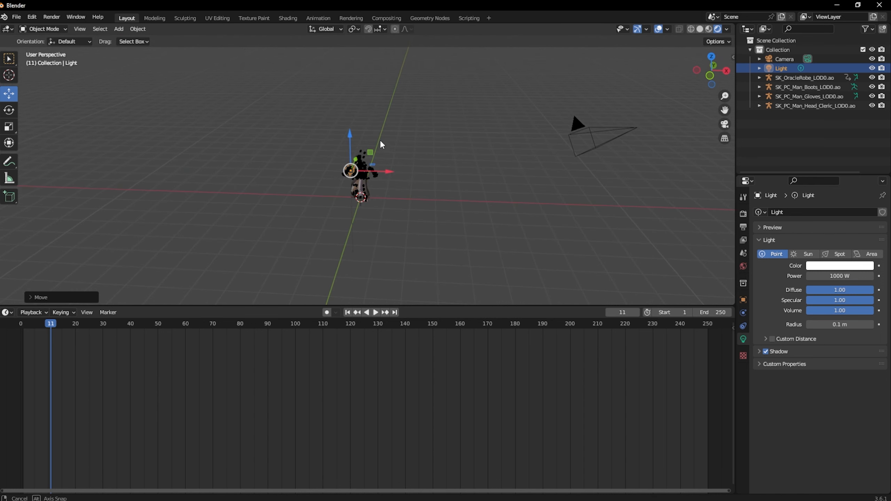
Step: Duplicate the point light and shift the selected light along X to the character's negative X side
key("ctrl+c")
key("ctrl+v")
left_click_drag(382, 171, 295, 170)
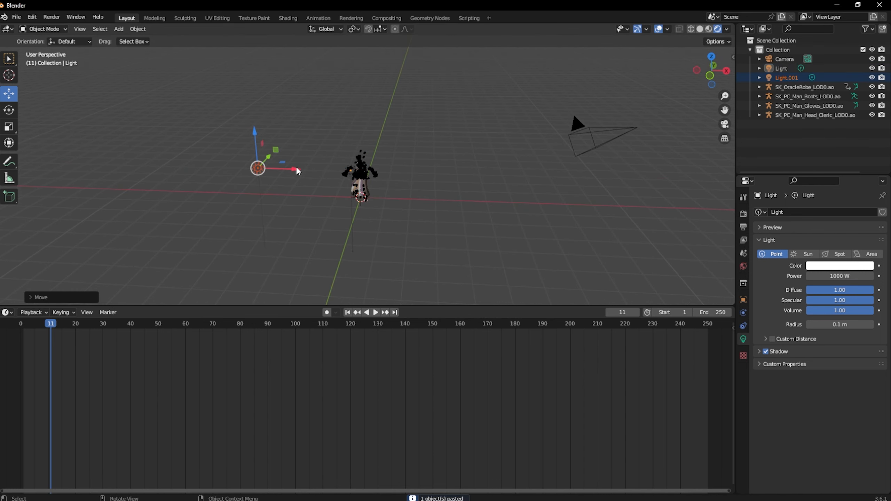
Step: Shift the original point light along X so the two lights illuminate the character from opposite sides
left_click(375, 182)
middle_click_drag(376, 182, 471, 179)
left_click(476, 172)
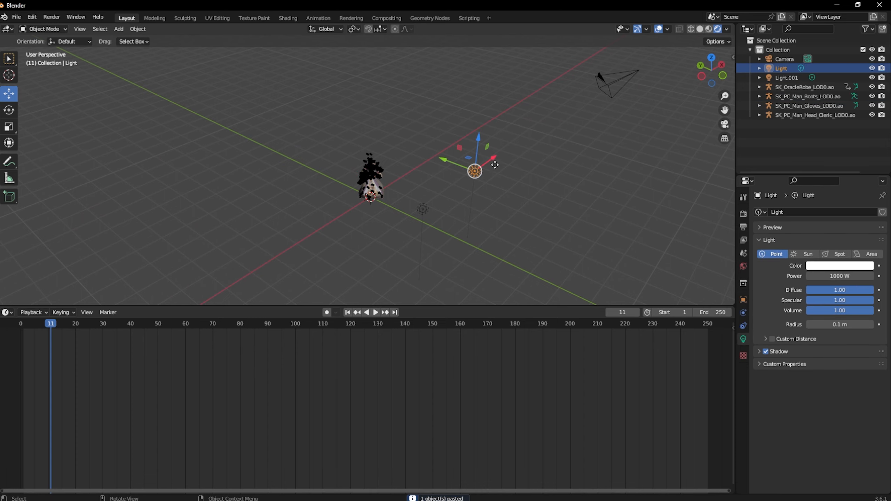
left_click_drag(493, 161, 523, 181)
middle_click_drag(523, 181, 668, 135)
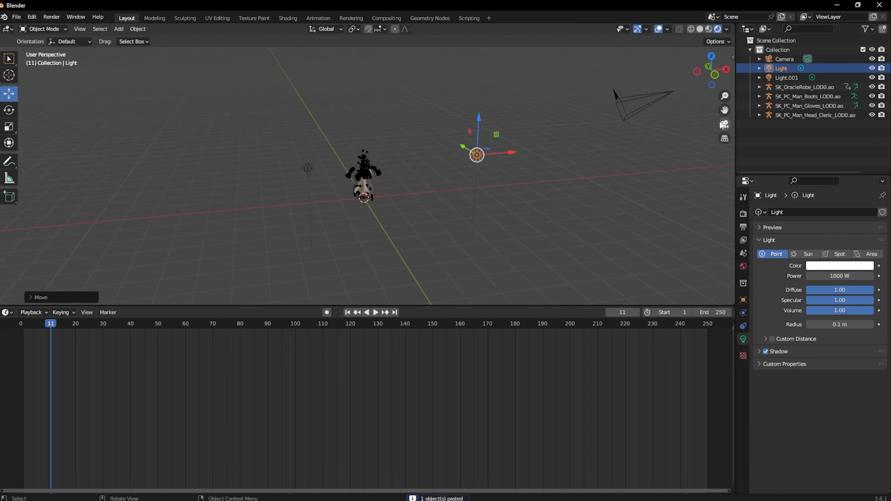
scroll(441, 185, "up", 6)
scroll(440, 184, "up", 5)
mouse_move(440, 184)
middle_mouse_down()
mouse_move(450, 167)
mouse_move(439, 177)
middle_mouse_up()
Step: Move the camera close to the character and rotate it towards the upper body
scroll(439, 174, "down", 10)
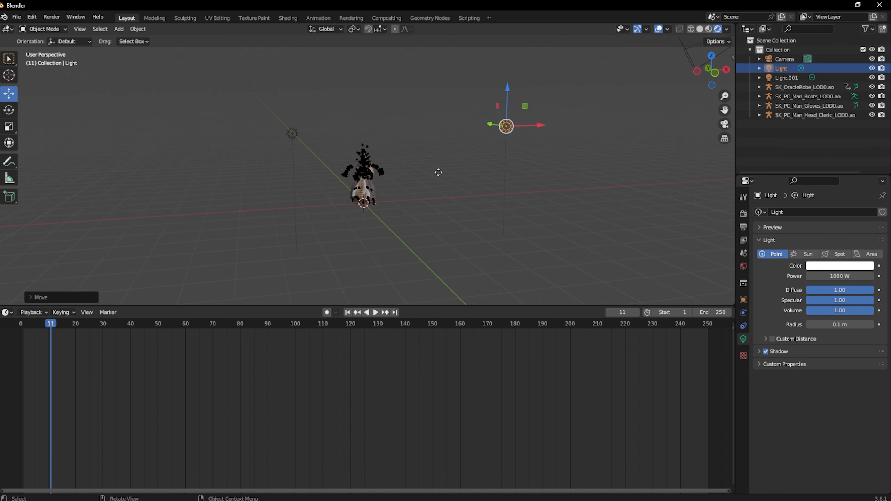
scroll(514, 119, "down", 5)
left_click(514, 119)
key("g")
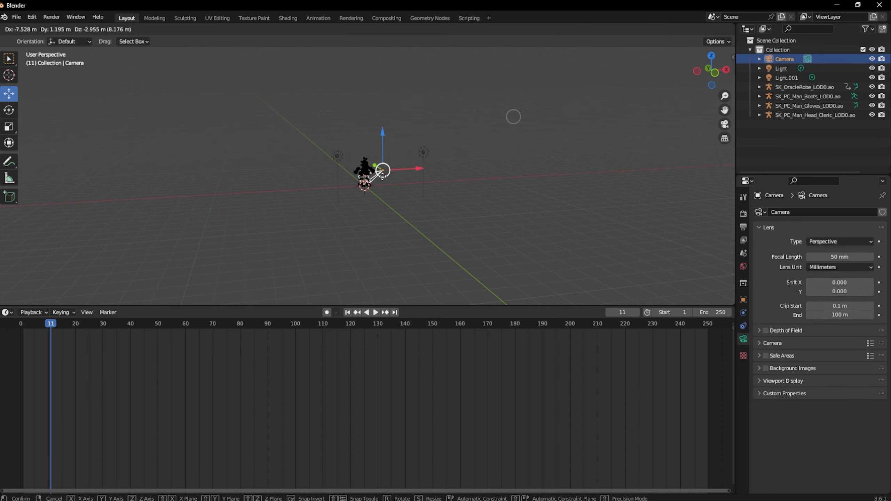
left_click(511, 116)
left_click(9, 110)
left_click_drag(388, 184, 377, 204)
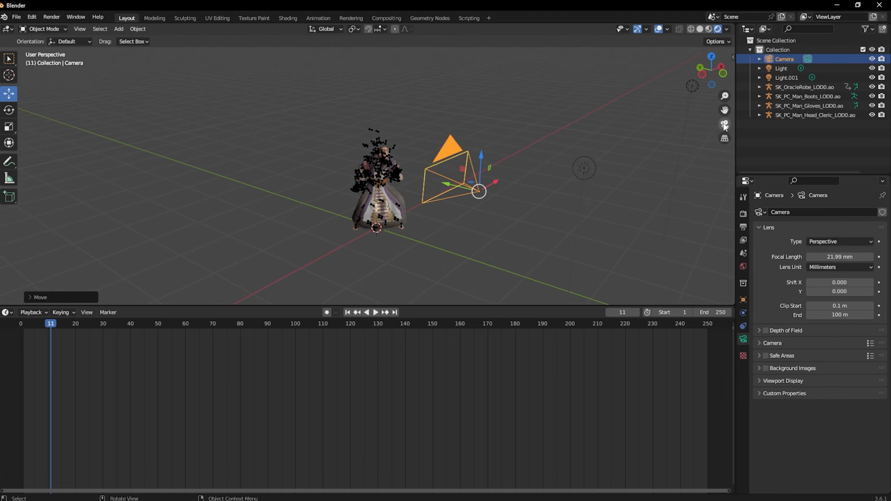
Step: Reposition the camera in front of the character with a 36.53 mm focal length, framing the upper body in camera view
left_click_drag(479, 191, 379, 136)
key("z")
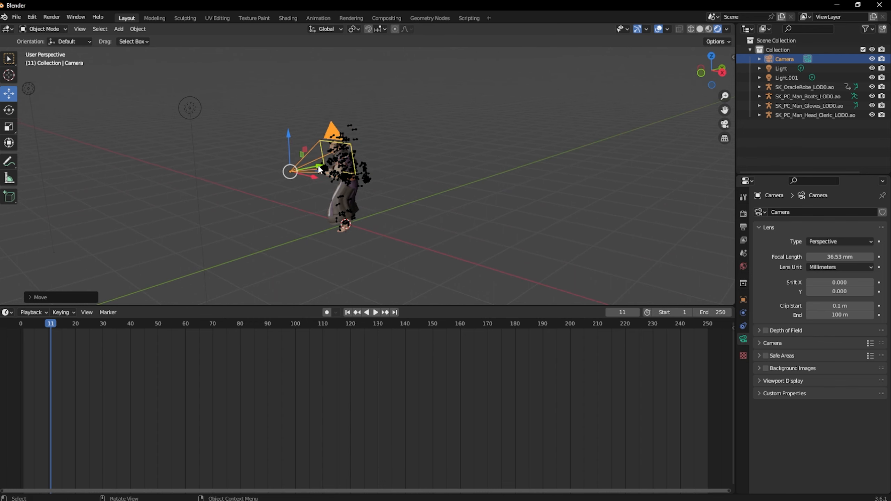
key("KP_0")
key("KP_0")
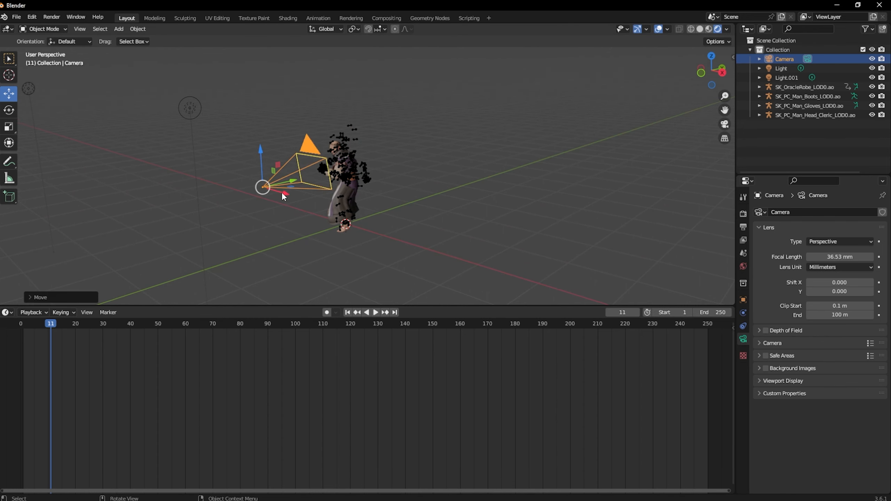
middle_click_drag(285, 194, 503, 163)
key("KP_0")
Step: Hide the viewport overlays and deselect everything for a clean camera view
left_click(658, 29)
key("alt+a")
scroll(551, 107, "down", 2)
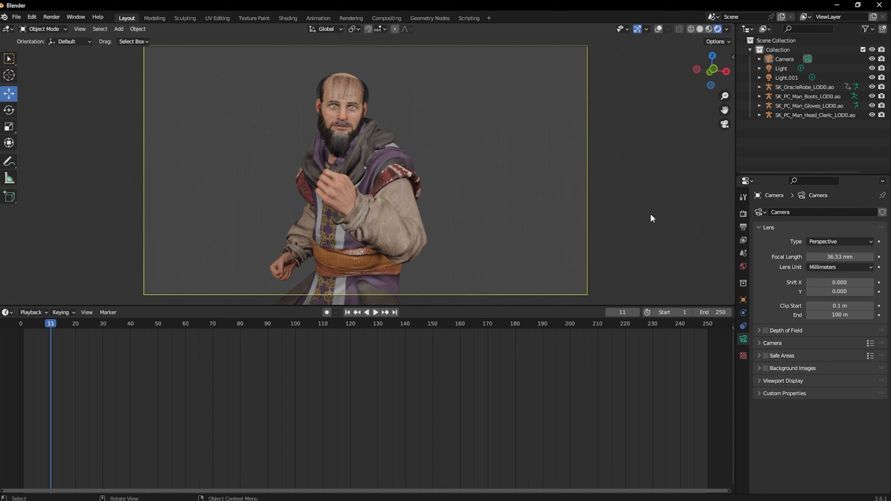
Step: Switch the scene's render engine to Cycles
left_click(744, 213)
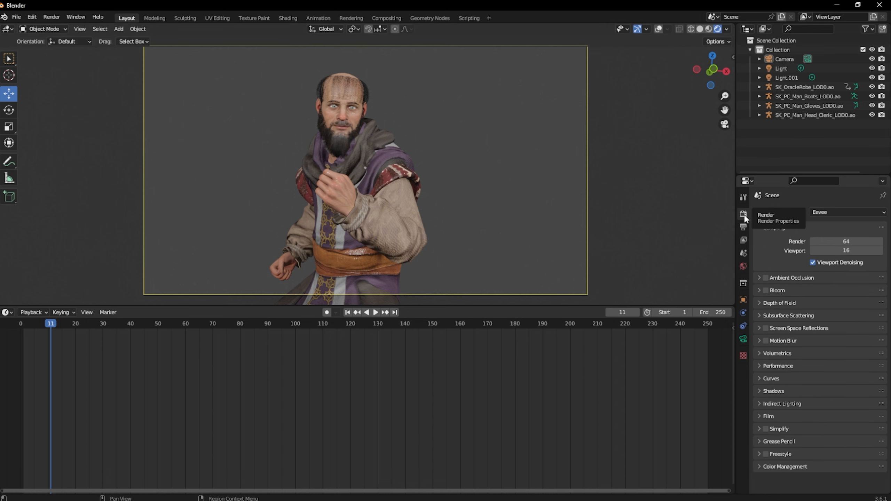
left_click(819, 213)
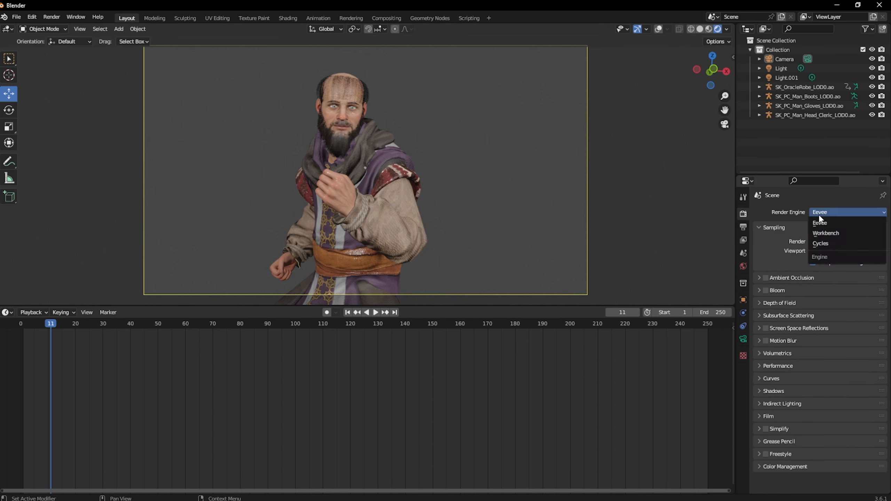
left_click(830, 247)
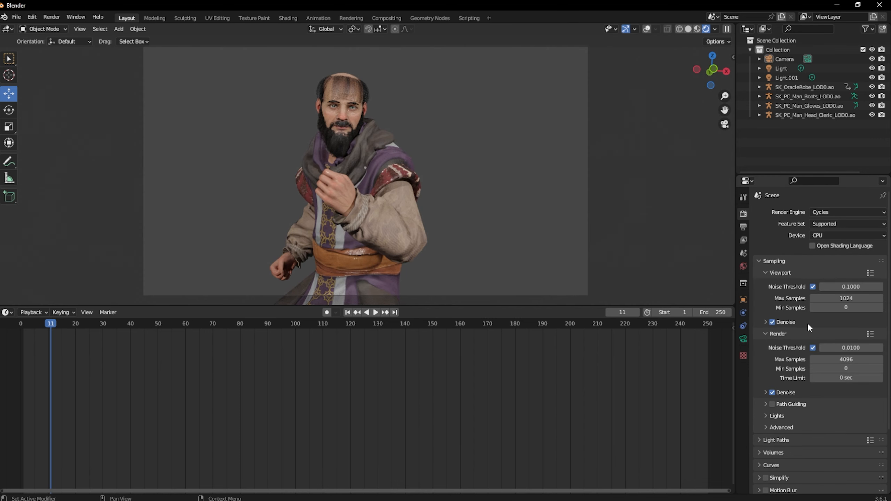
Step: Set the maximum viewport samples for Cycles to 1260
left_click(850, 298)
type("1126")
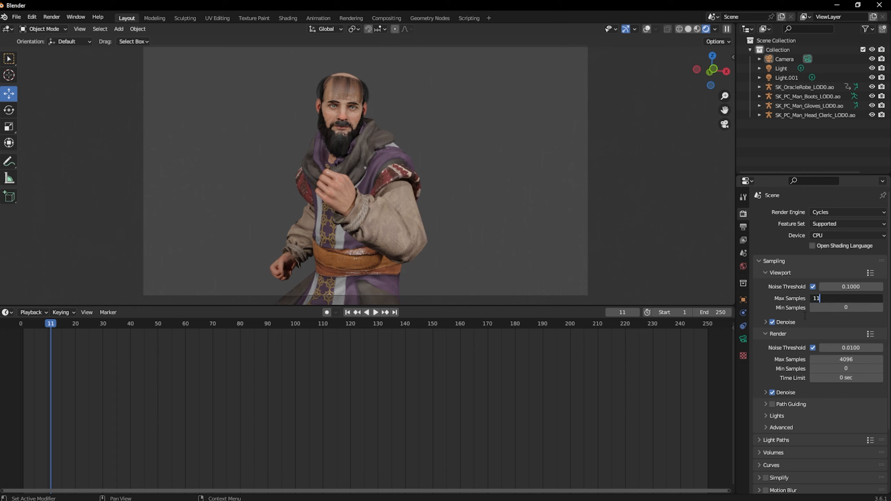
key("BackSpace")
key("BackSpace")
key("BackSpace")
type("265")
key("BackSpace")
type("0")
key("Return")
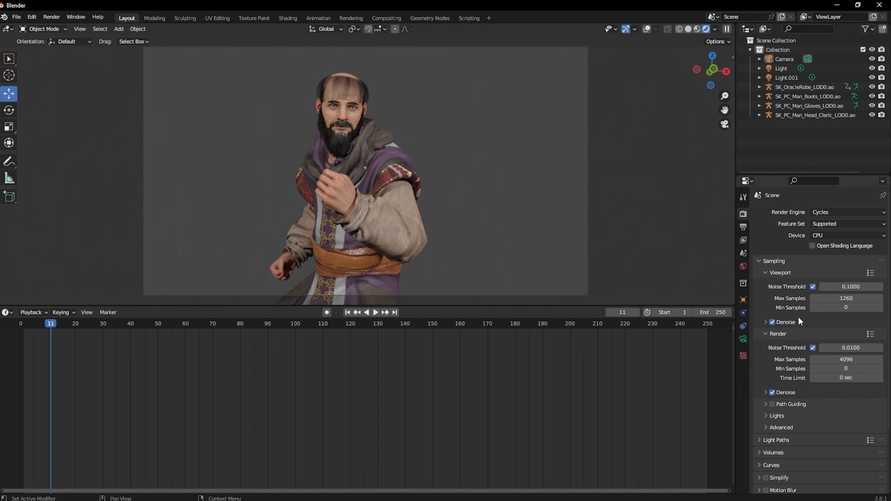
Step: Set both the direct and indirect light clamping values of the light paths to 6
scroll(809, 361, "down", 4)
left_click(761, 384)
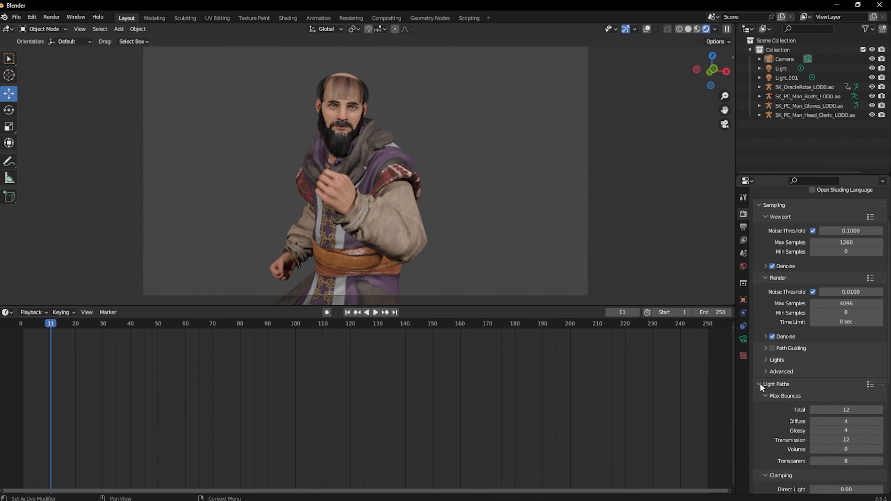
scroll(760, 383, "down", 1)
scroll(759, 382, "down", 5)
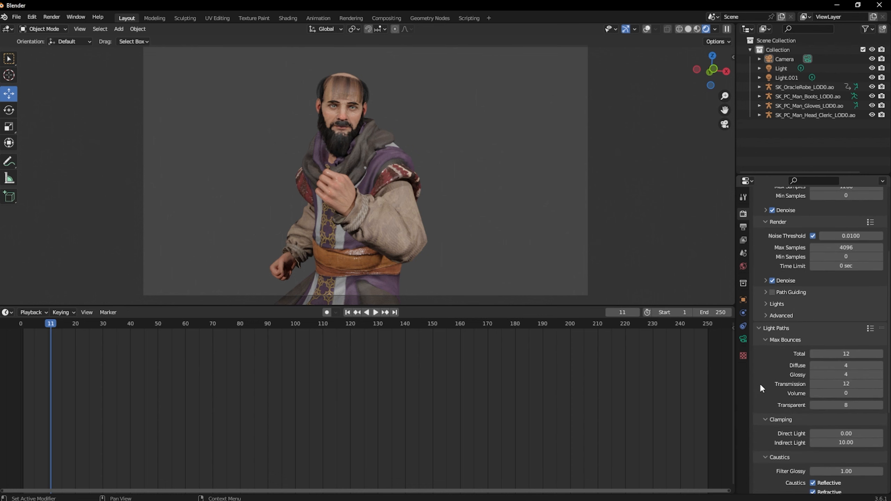
left_click(846, 396)
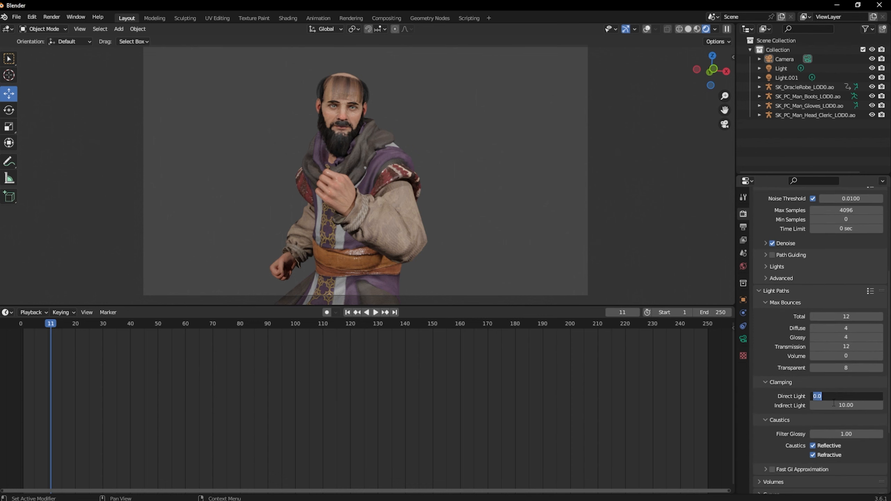
type("6")
key("Return")
left_click(837, 405)
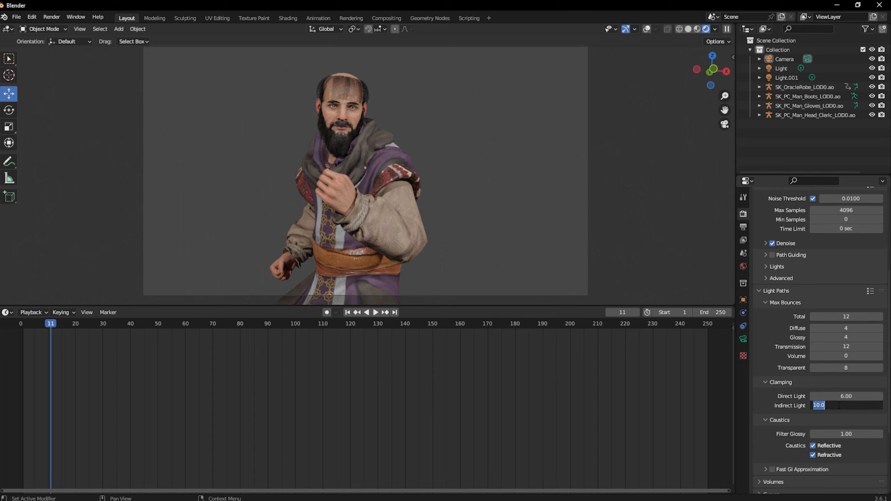
type("6")
key("Return")
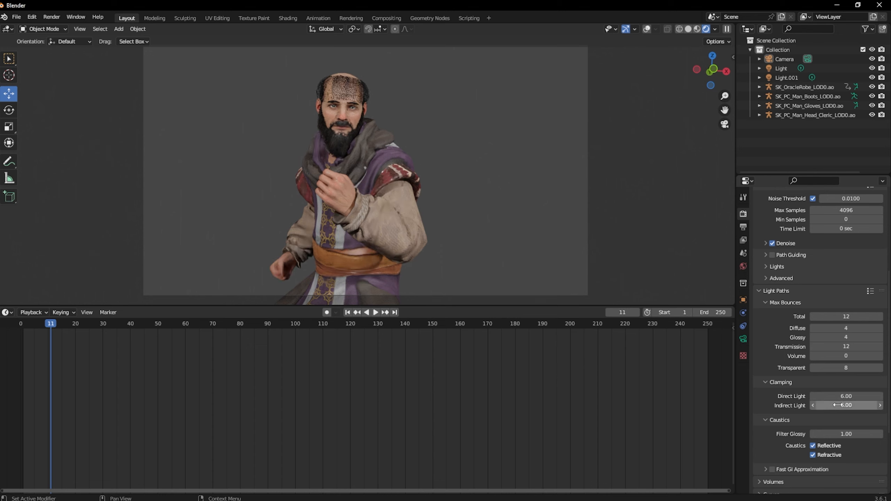
Step: Make the film background transparent in the render settings
scroll(807, 387, "down", 5)
scroll(799, 386, "down", 3)
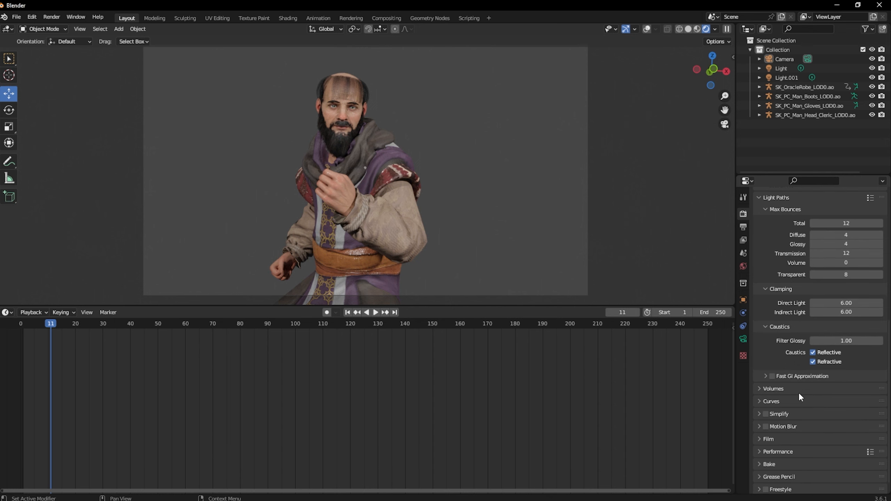
left_click(761, 424)
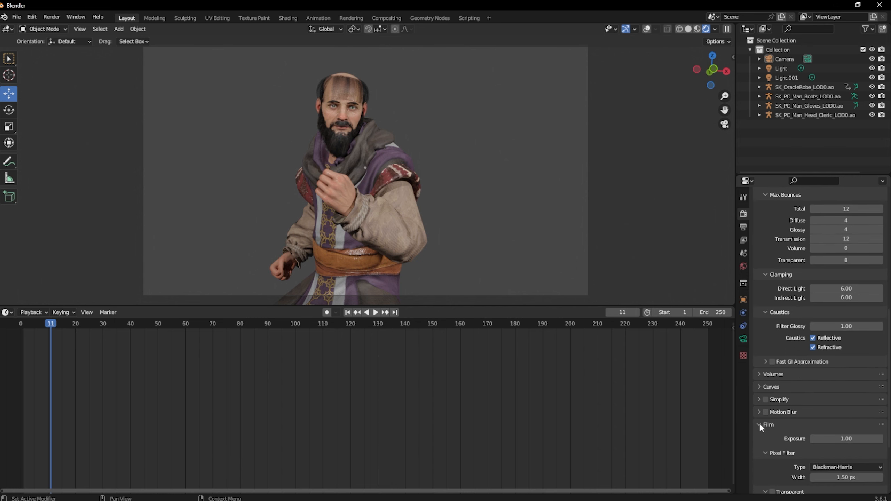
scroll(760, 424, "down", 5)
left_click(773, 435)
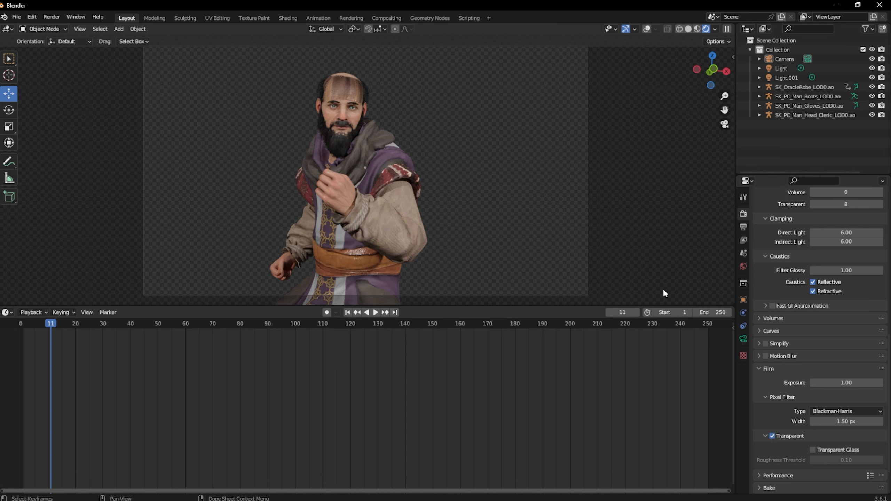
Step: Render the current frame of the posed character as a still image
scroll(624, 231, "down", 1)
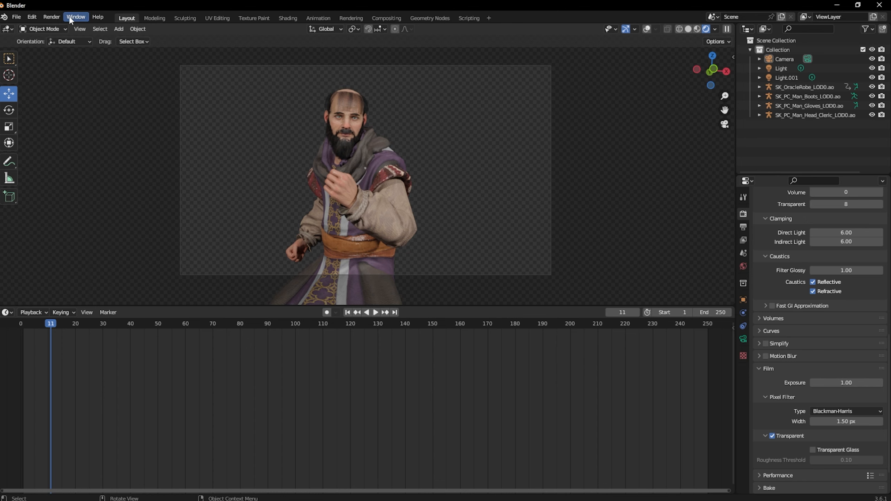
left_click(54, 17)
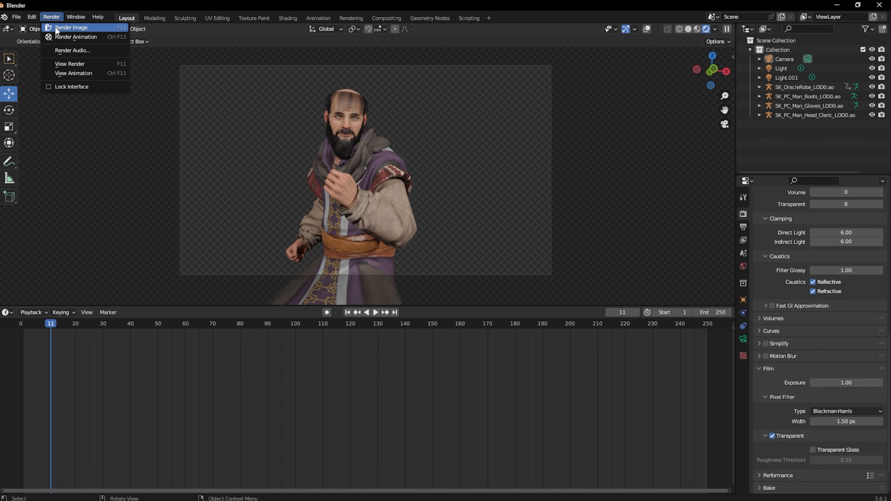
left_click(55, 28)
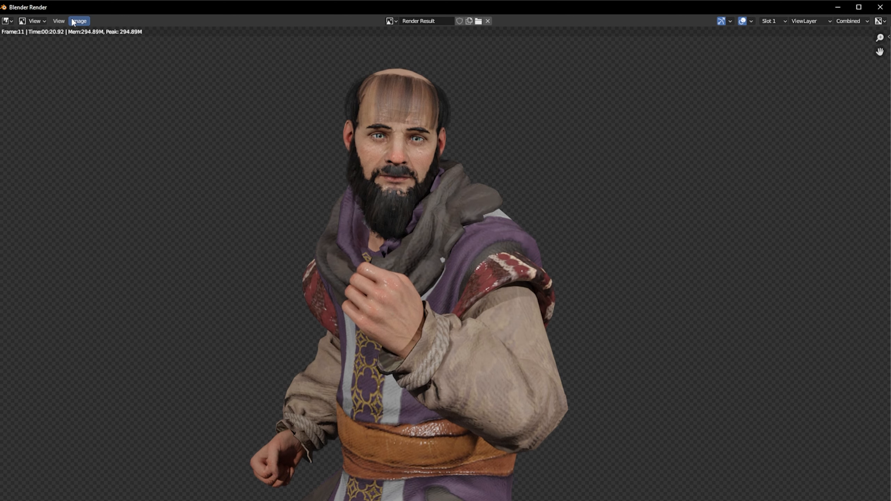
left_click(78, 21)
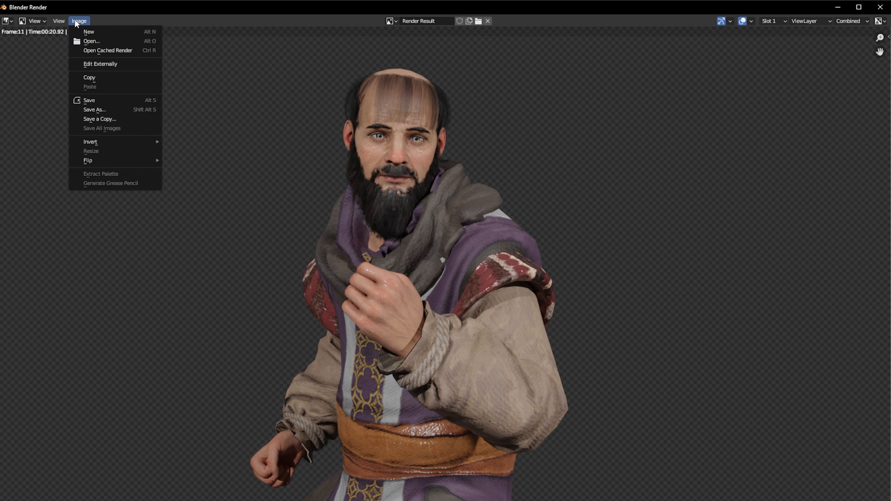
left_click(112, 112)
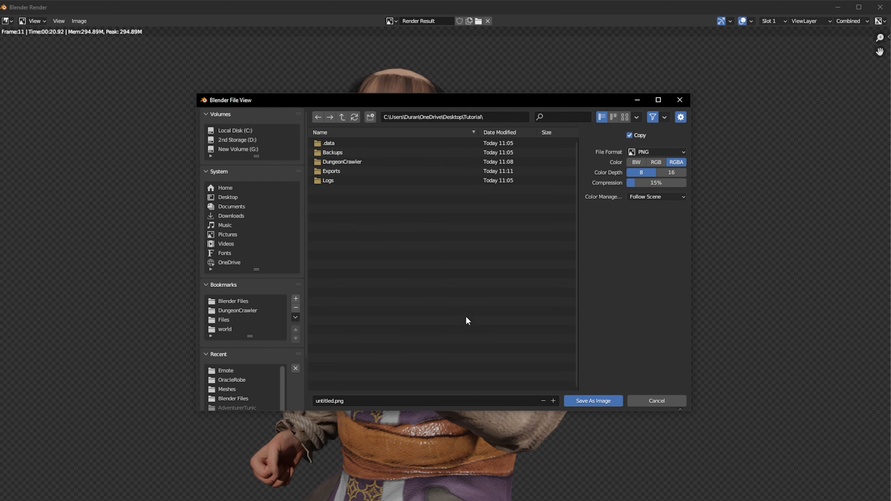
key("Escape")
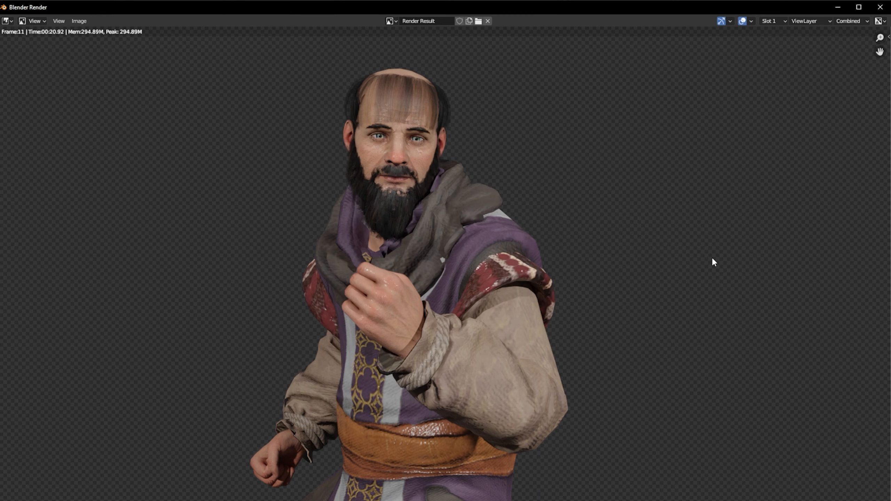